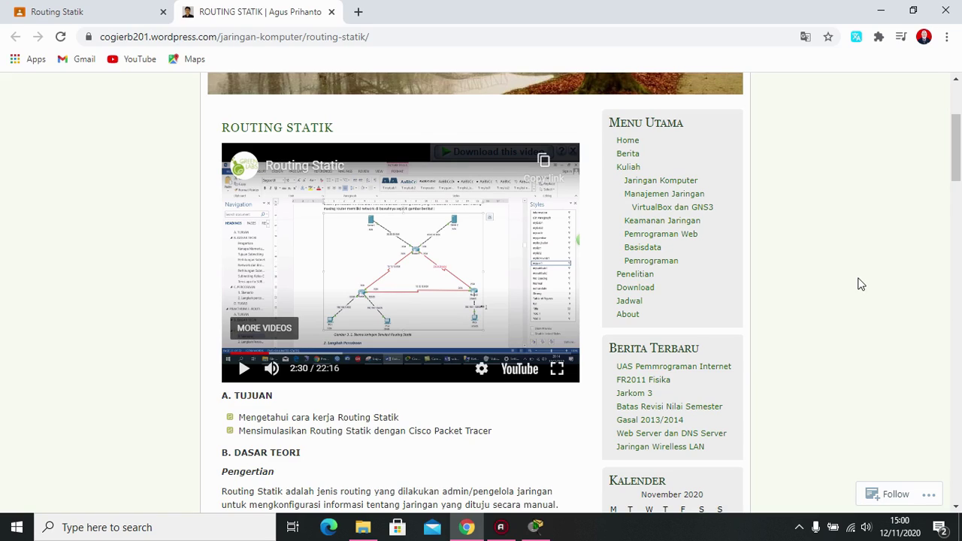
Step: Read the static routing tutorial page through its theory, the three-router network scheme and the static routing table for each router
scroll(861, 284, "down", 2)
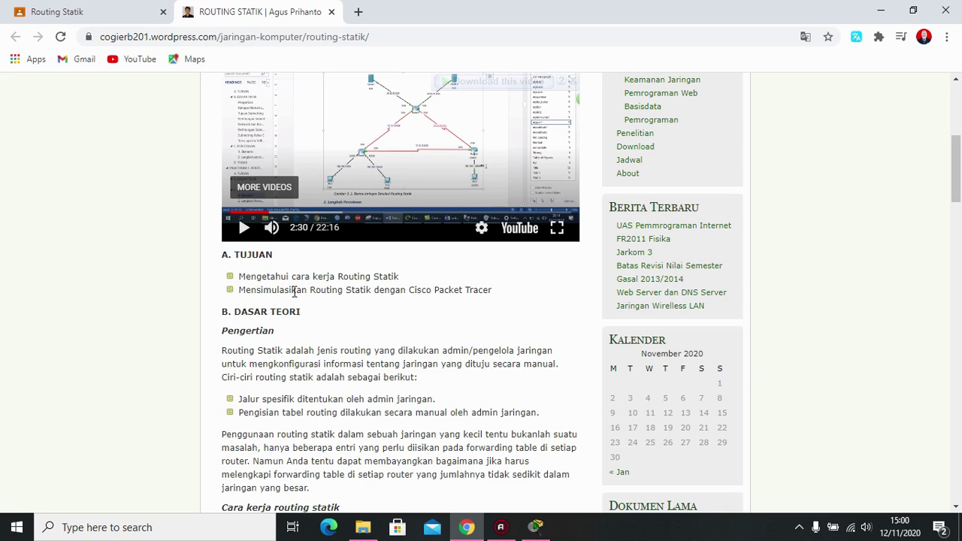
scroll(391, 319, "down", 1)
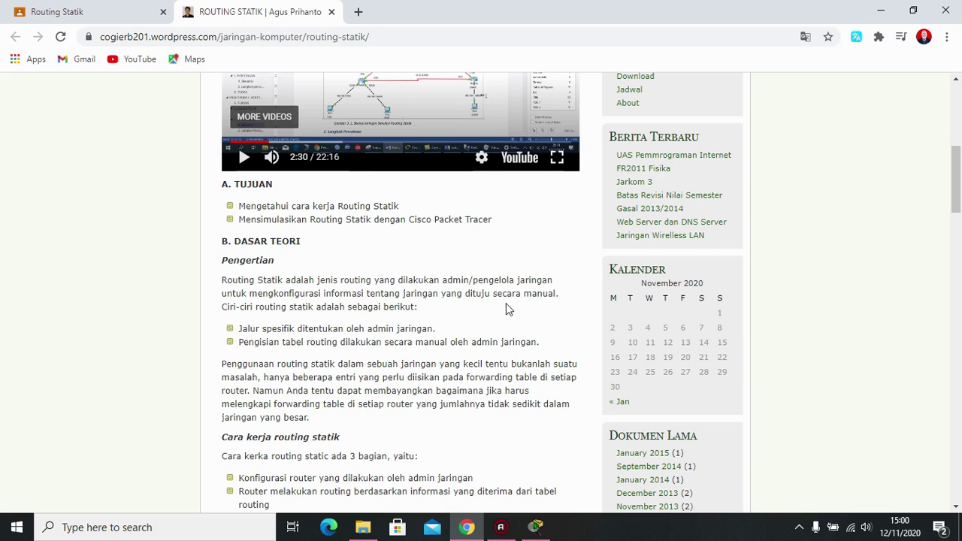
scroll(503, 309, "down", 4)
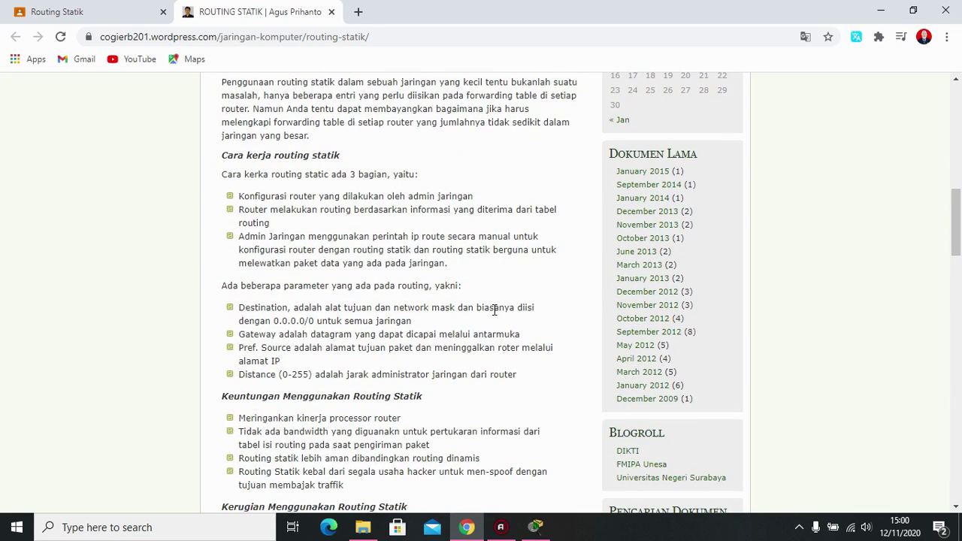
scroll(494, 311, "down", 7)
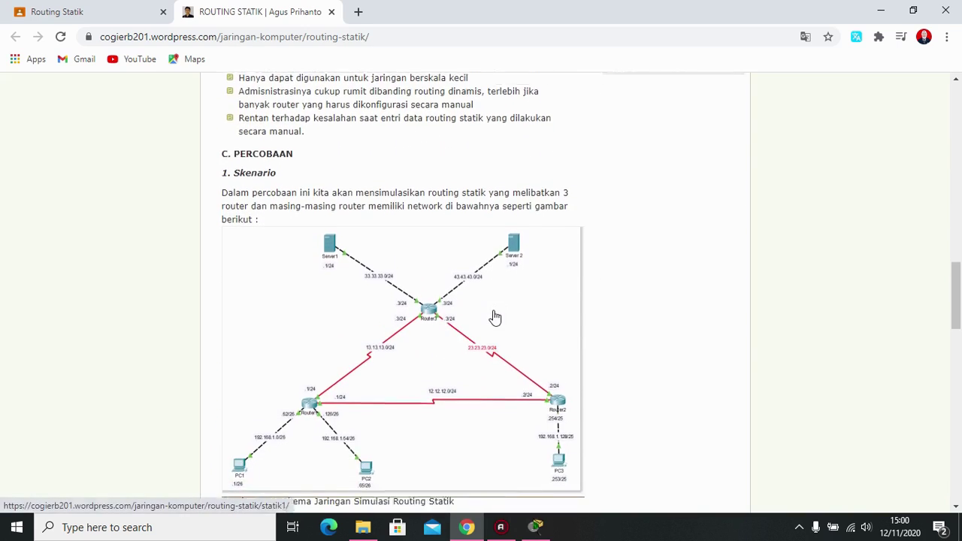
scroll(320, 205, "down", 1)
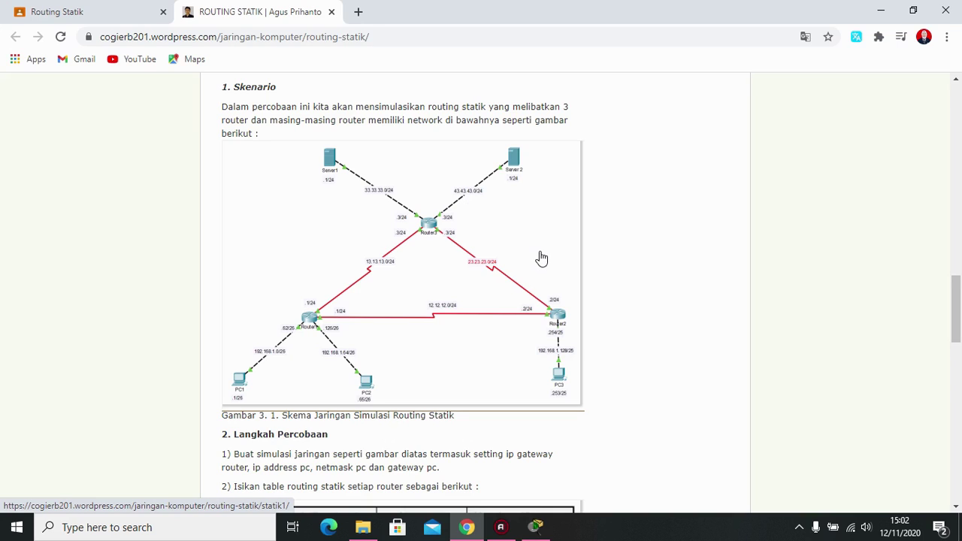
scroll(541, 259, "down", 2)
scroll(541, 259, "up", 2)
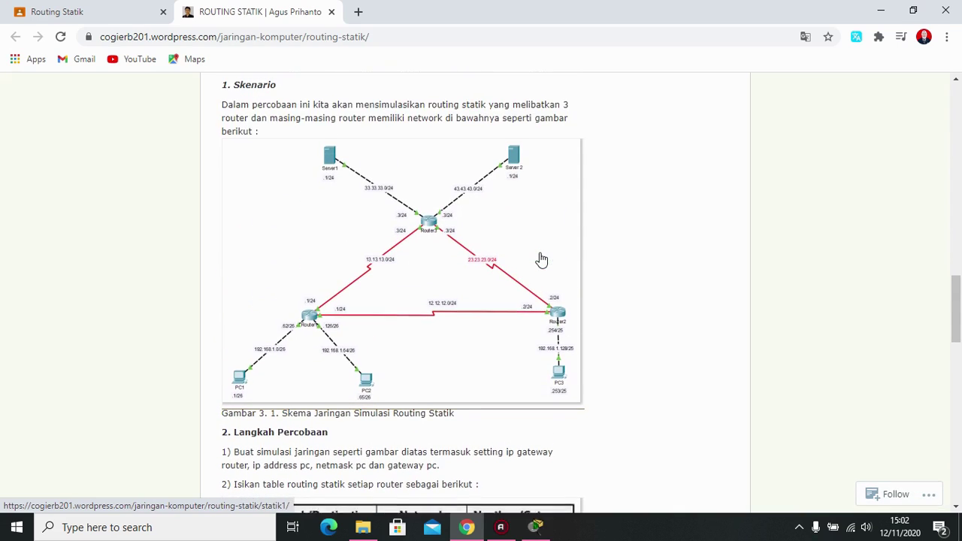
scroll(516, 316, "down", 2)
scroll(517, 316, "down", 2)
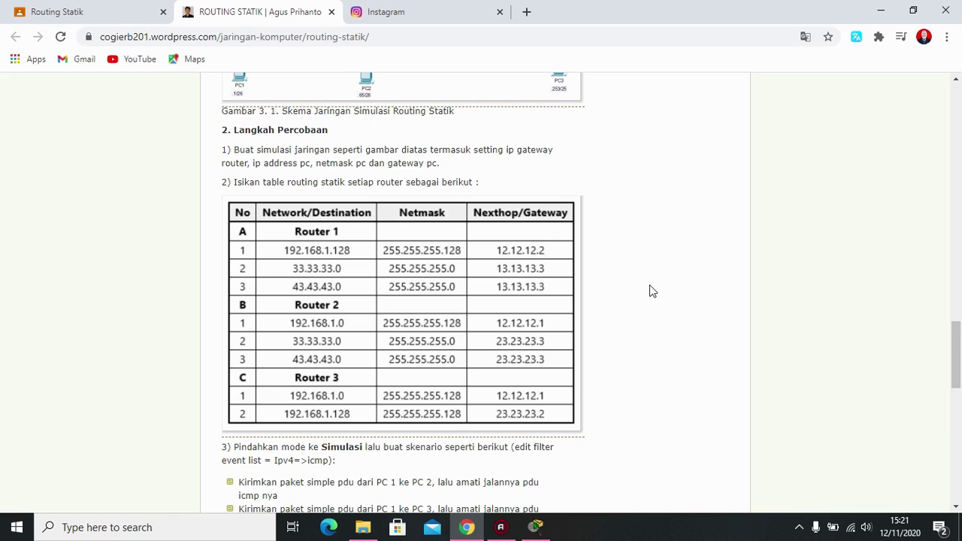
Step: Switch to Cisco Packet Tracer and review PC1's IPv4 address, subnet mask, default gateway and DNS server in its IP Configuration
left_click(538, 527)
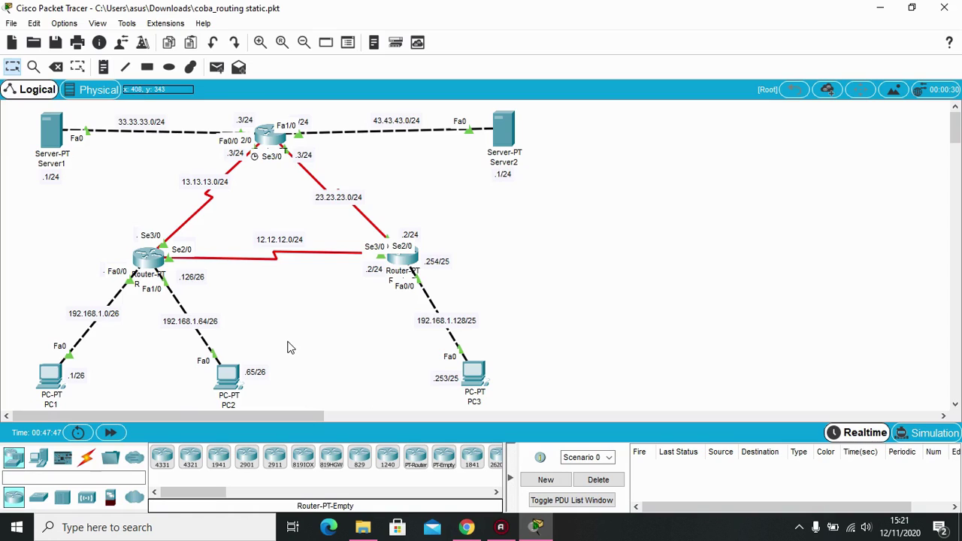
mouse_move(47, 382)
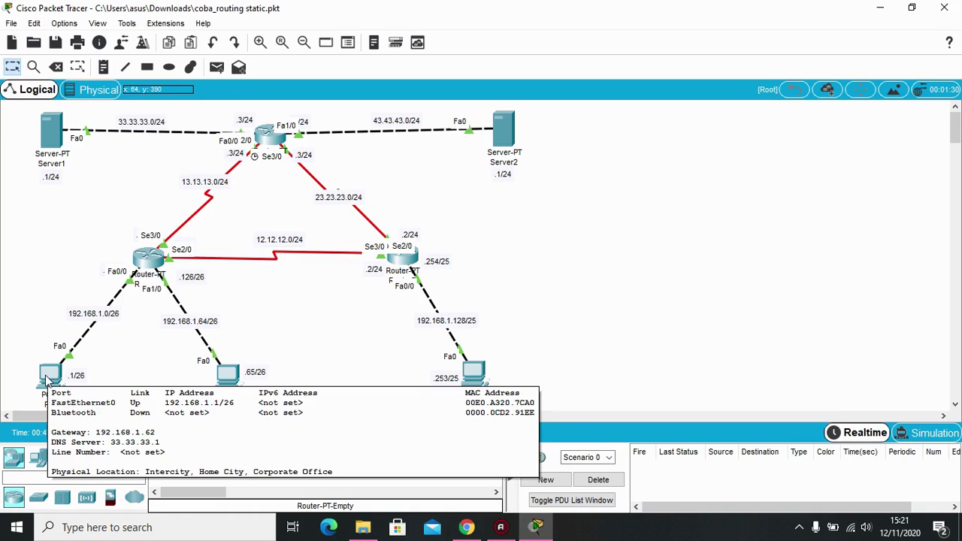
mouse_move(143, 264)
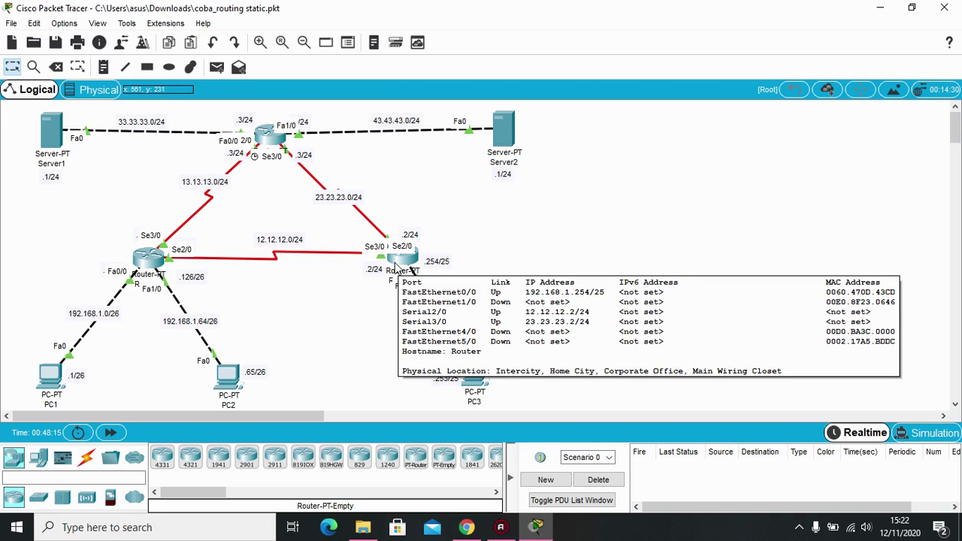
left_click(52, 385)
left_click(366, 98)
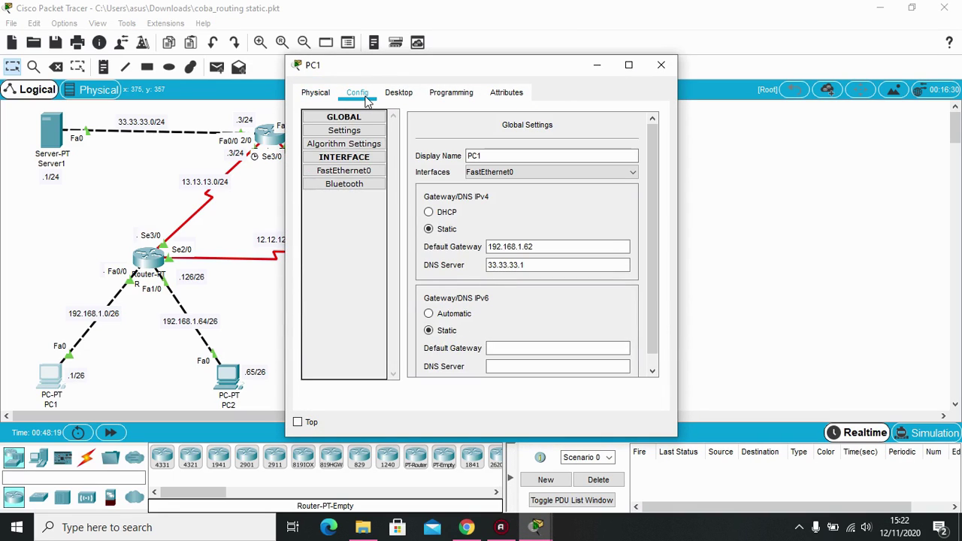
left_click(400, 93)
left_click(348, 145)
left_click(417, 194)
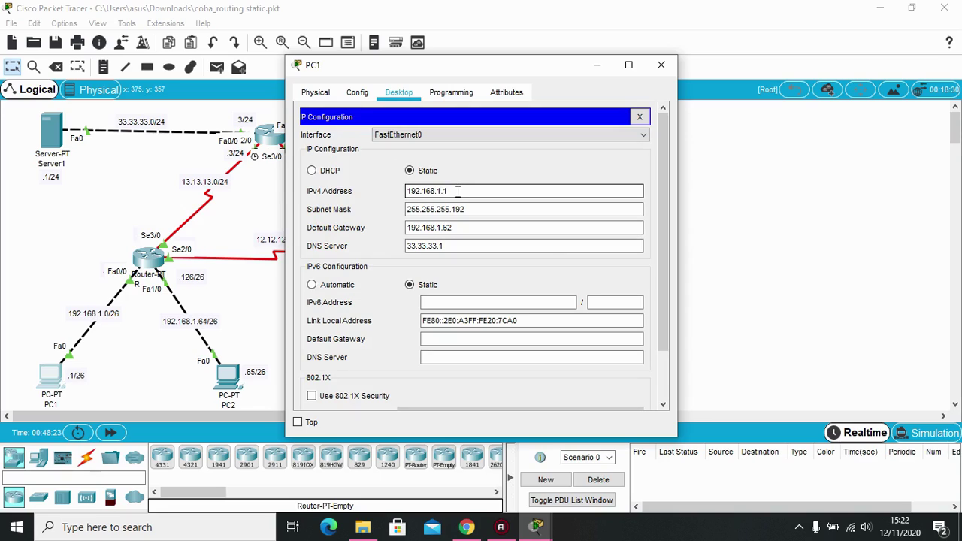
left_click(454, 209)
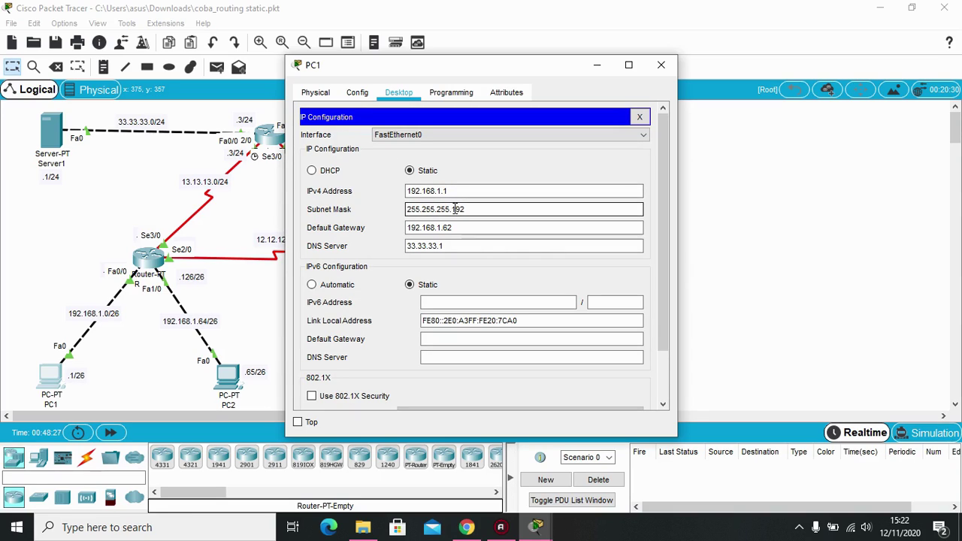
left_click(463, 228)
left_click(466, 249)
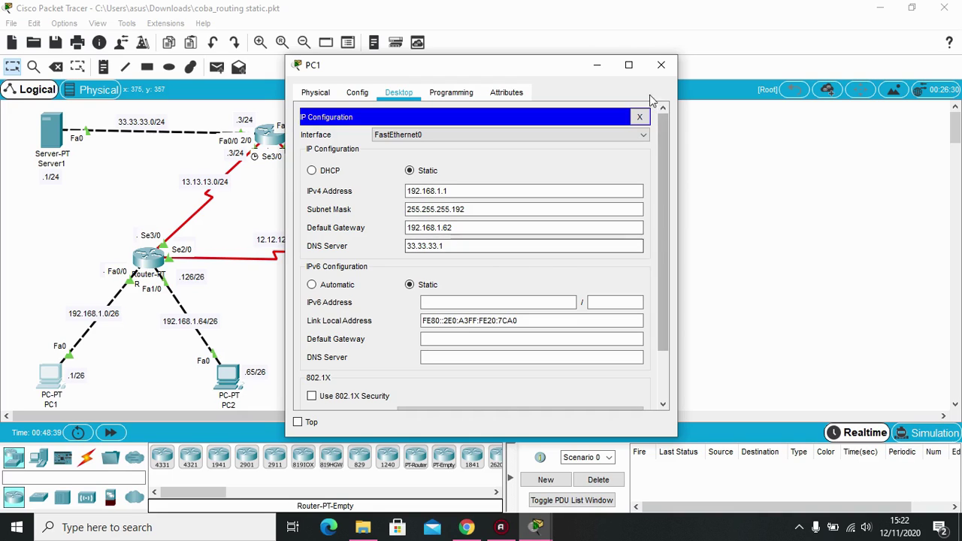
left_click(659, 65)
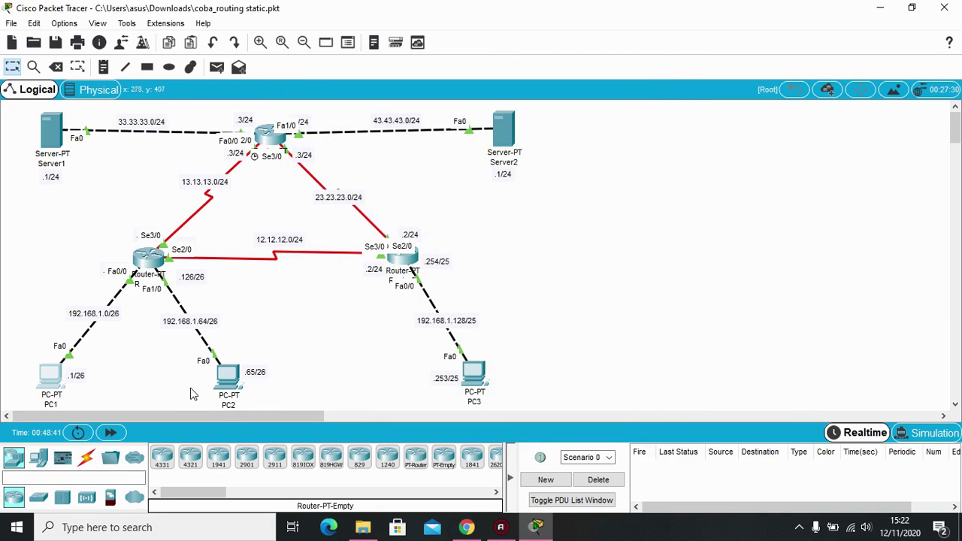
Step: Check PC2's IPv4 address, subnet mask and default gateway in its IP Configuration, and close its window
left_click(228, 376)
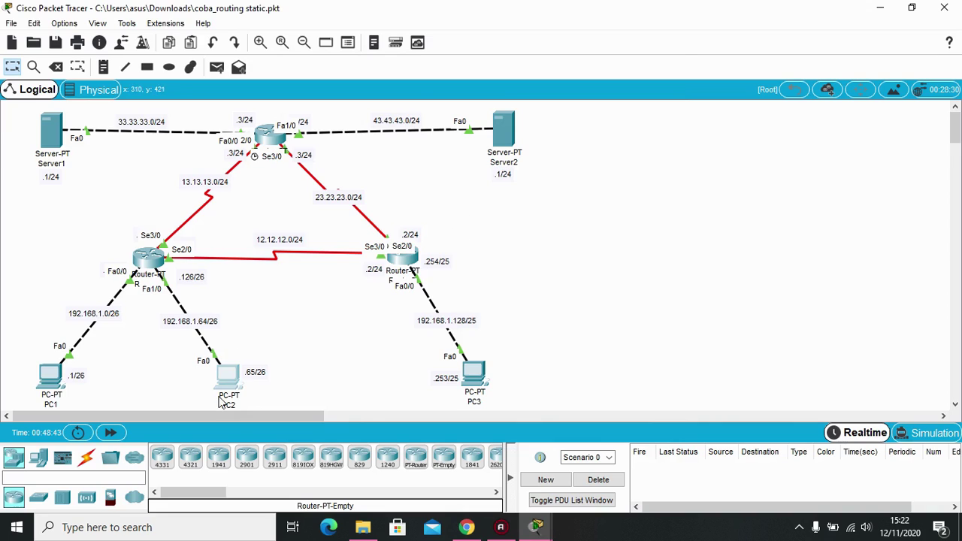
left_click(233, 377)
left_click(398, 92)
left_click(340, 154)
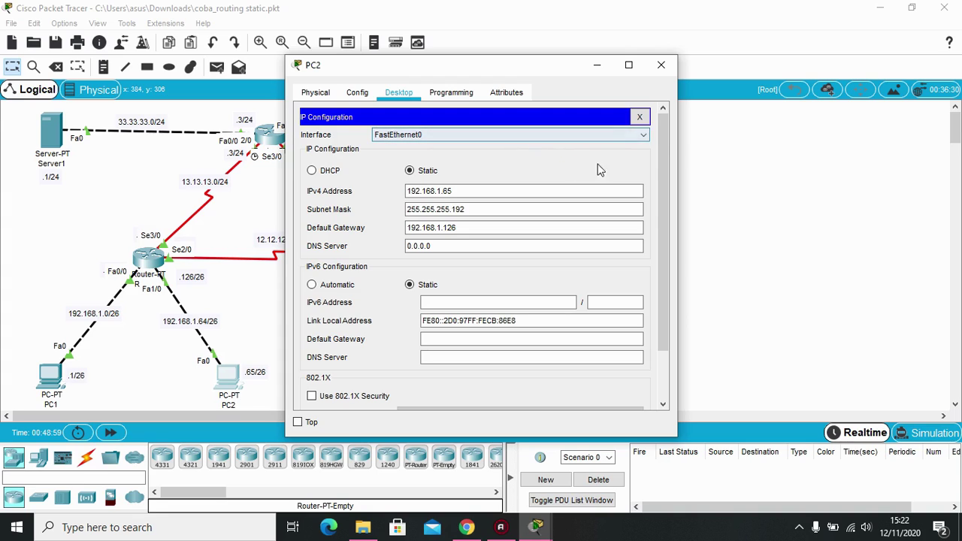
left_click(661, 64)
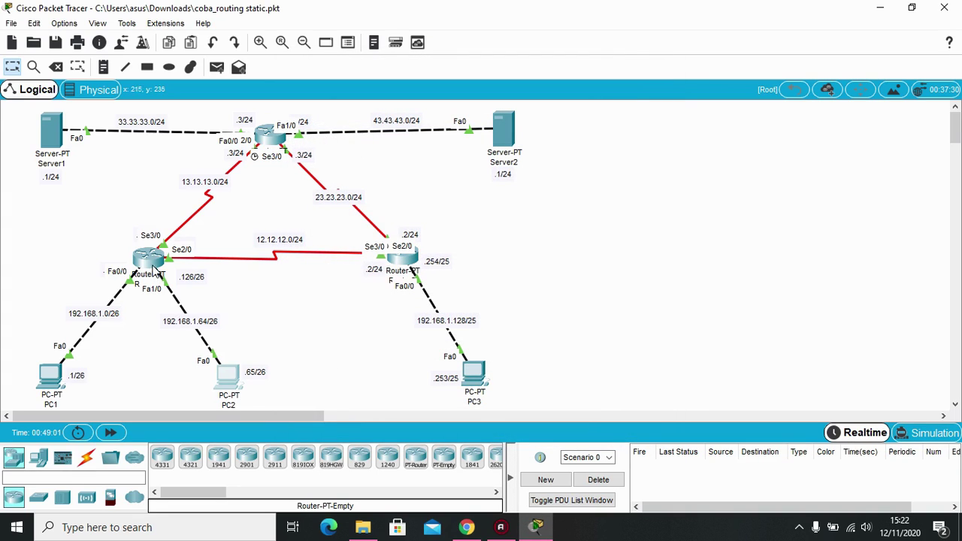
Step: Check PC3's IPv4 address, subnet mask and default gateway in its IP Configuration, and close its window
left_click(476, 380)
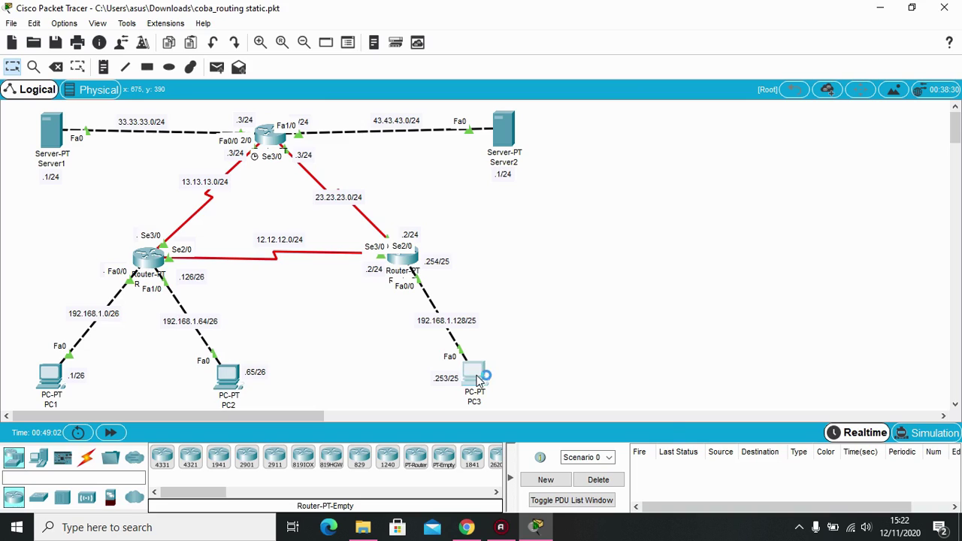
left_click(399, 94)
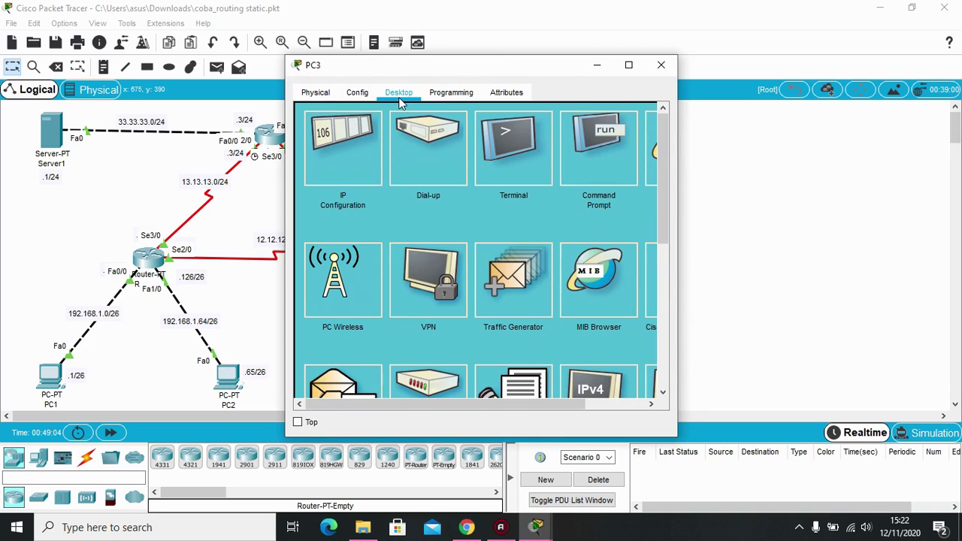
left_click(359, 146)
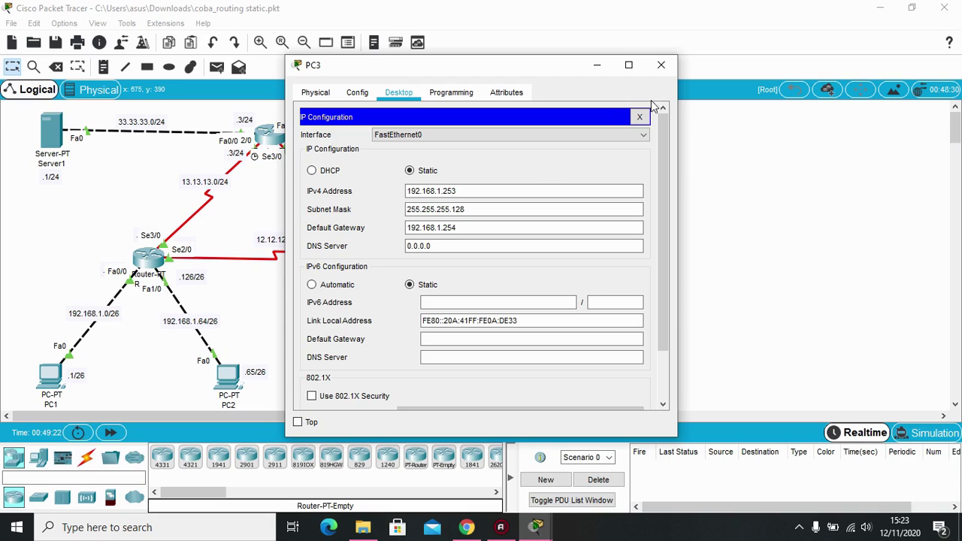
left_click(661, 64)
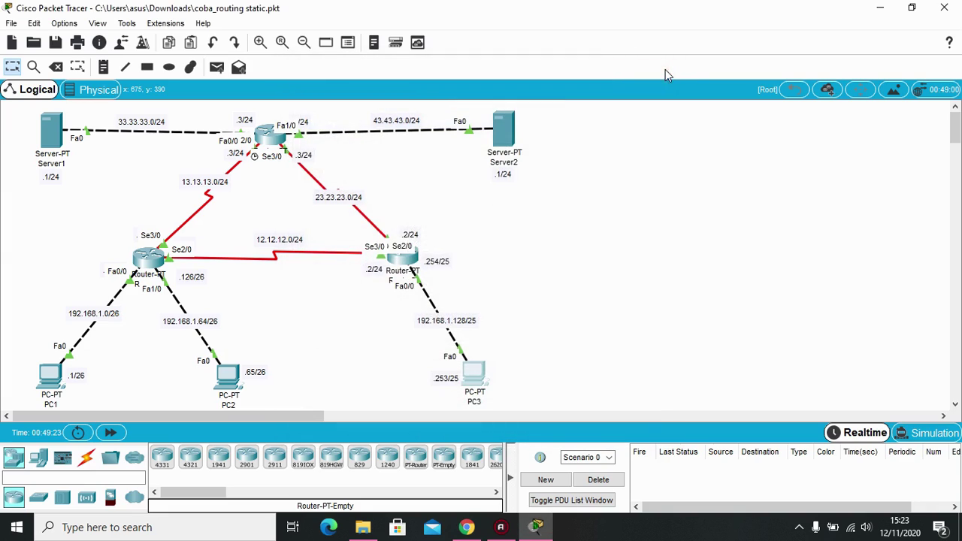
Step: Review the IP address and subnet mask of Router1's FastEthernet0/0 and FastEthernet1/0 interfaces, and close its window
left_click(159, 261)
left_click(357, 91)
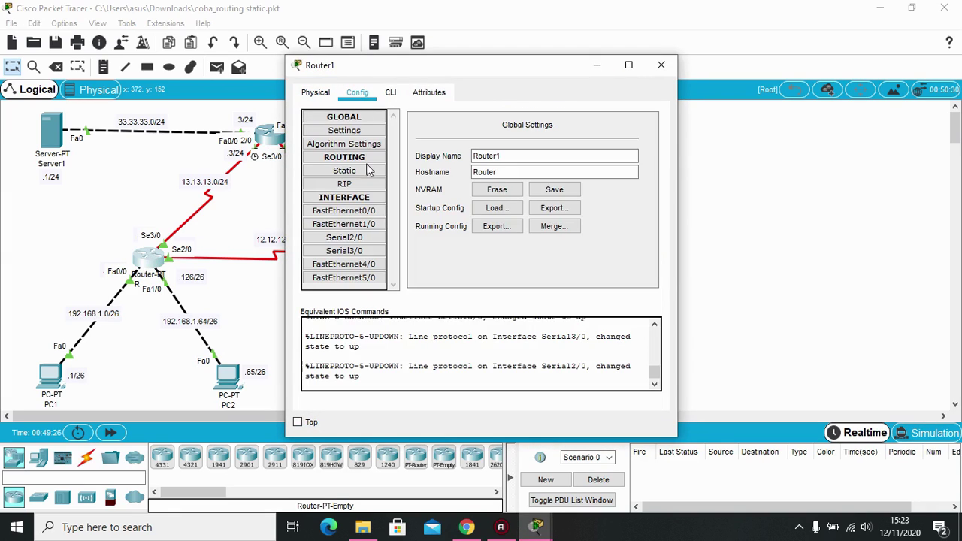
left_click(371, 213)
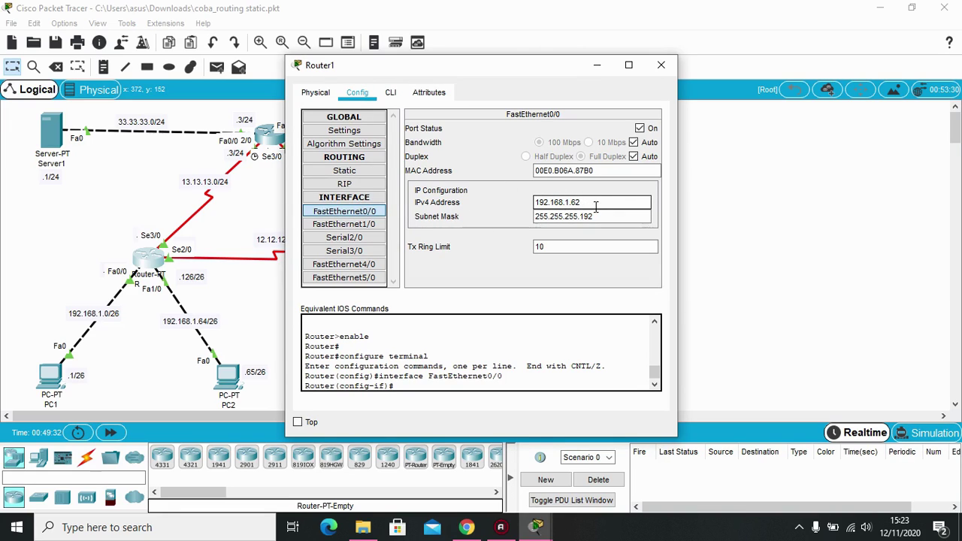
left_click(575, 217)
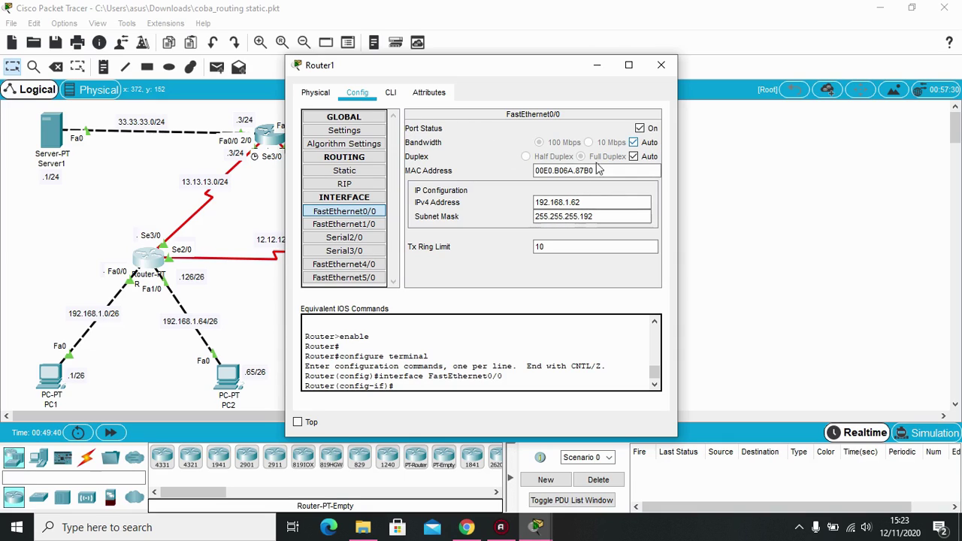
double_click(344, 224)
left_click(548, 202)
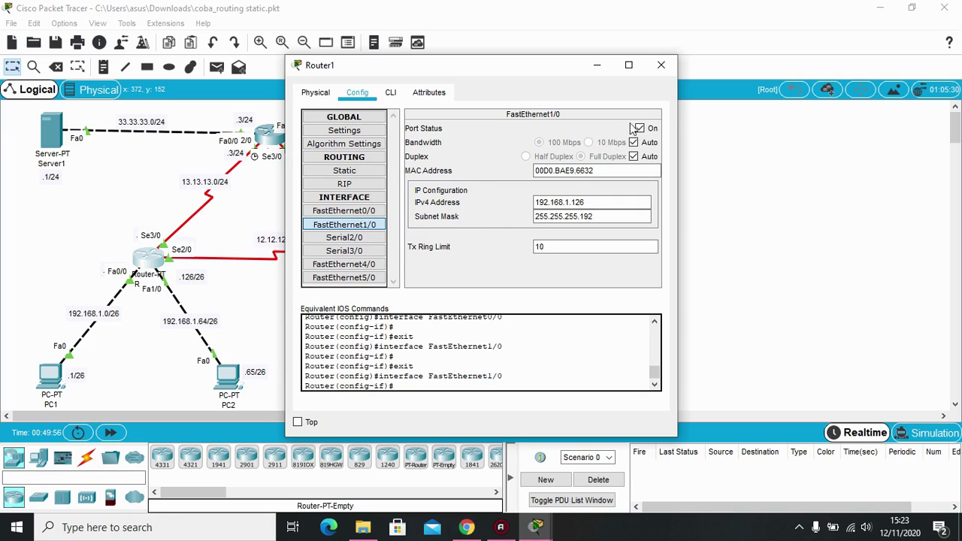
left_click(661, 65)
Step: Review the IP address and subnet mask of the FastEthernet0/0 interface on Router2
left_click(409, 265)
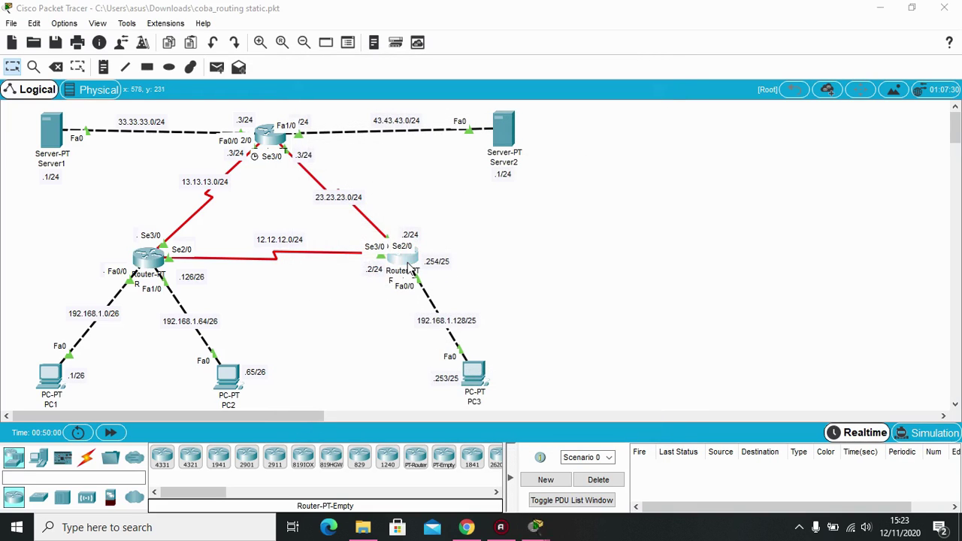
left_click(361, 92)
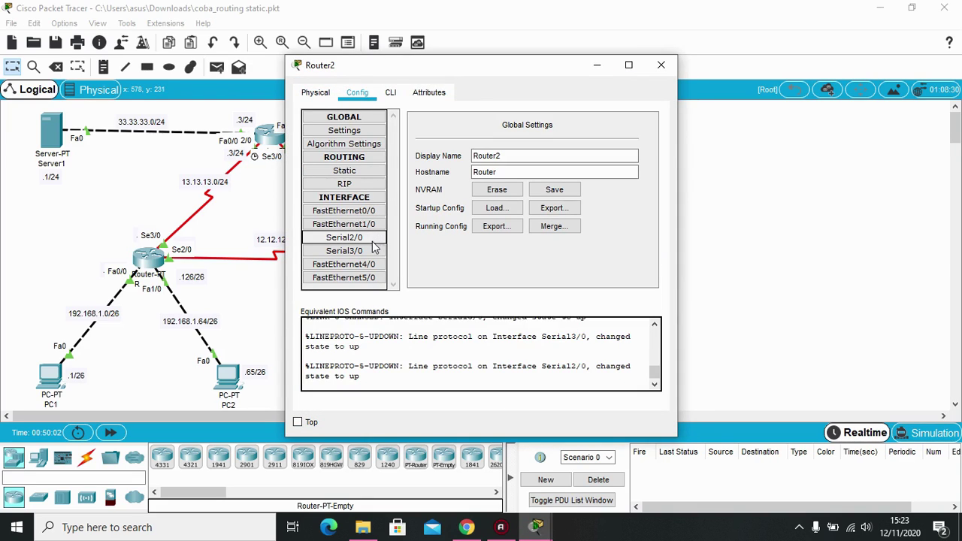
left_click(343, 210)
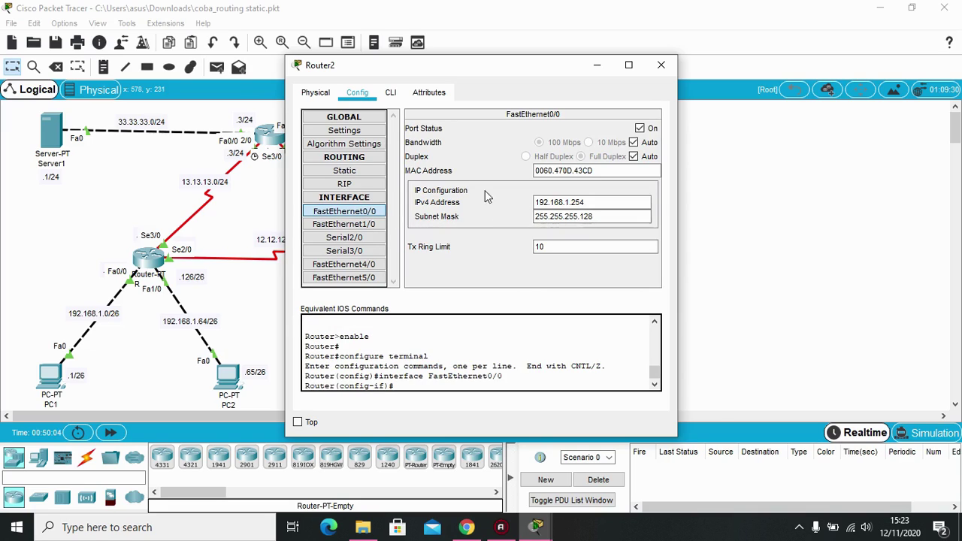
left_click(603, 207)
Step: Review the IP settings of Router2's Serial2/0 and Serial3/0 interfaces with the topology in view, and close its window
left_click(345, 239)
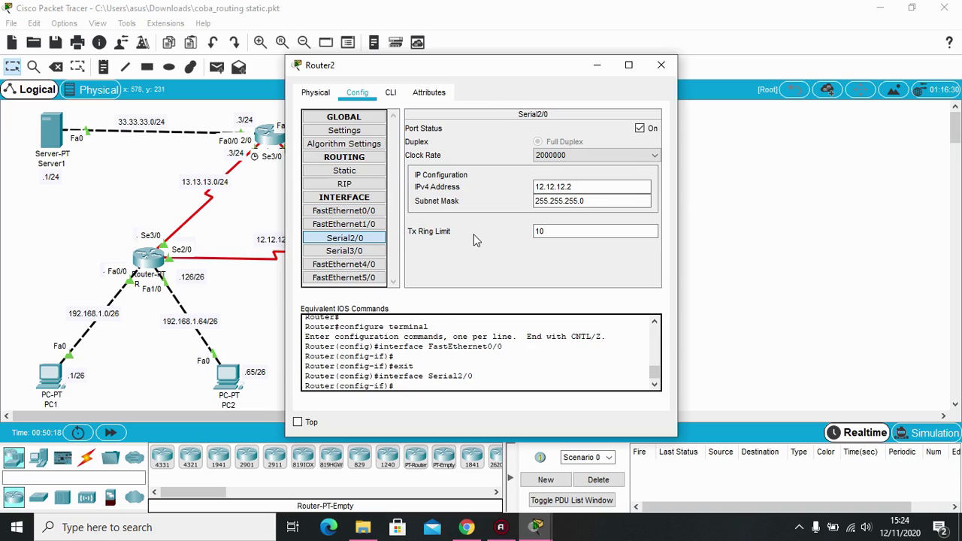
left_click_drag(521, 73, 685, 58)
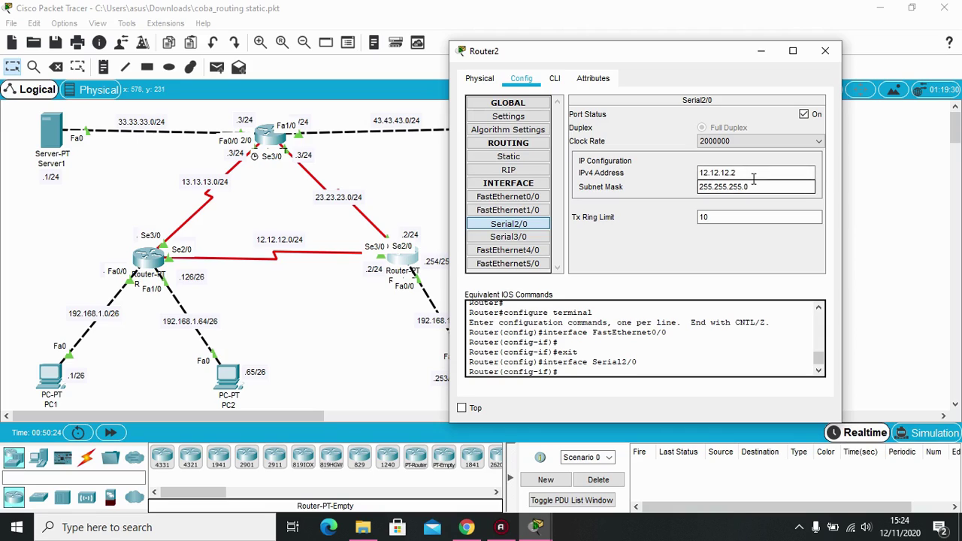
key("Tab")
left_click(531, 237)
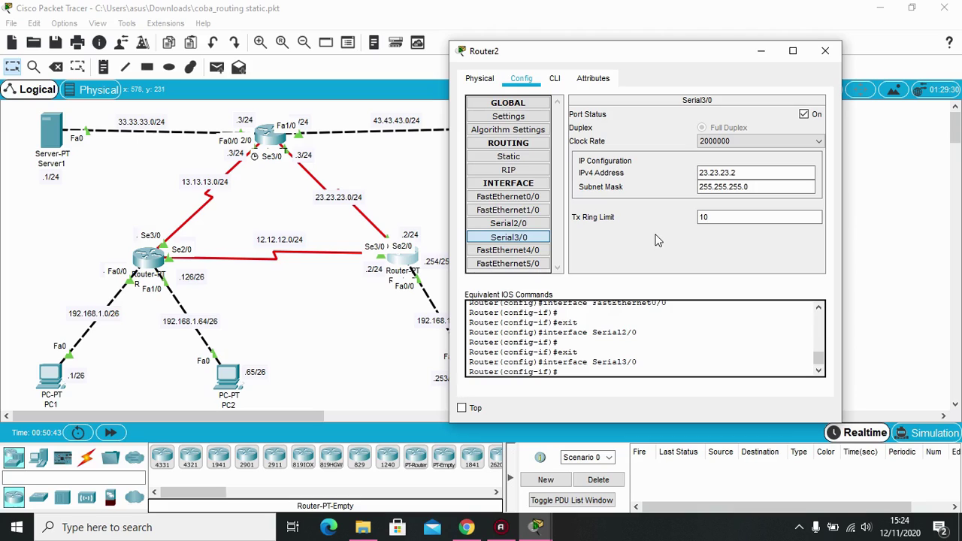
left_click(732, 173)
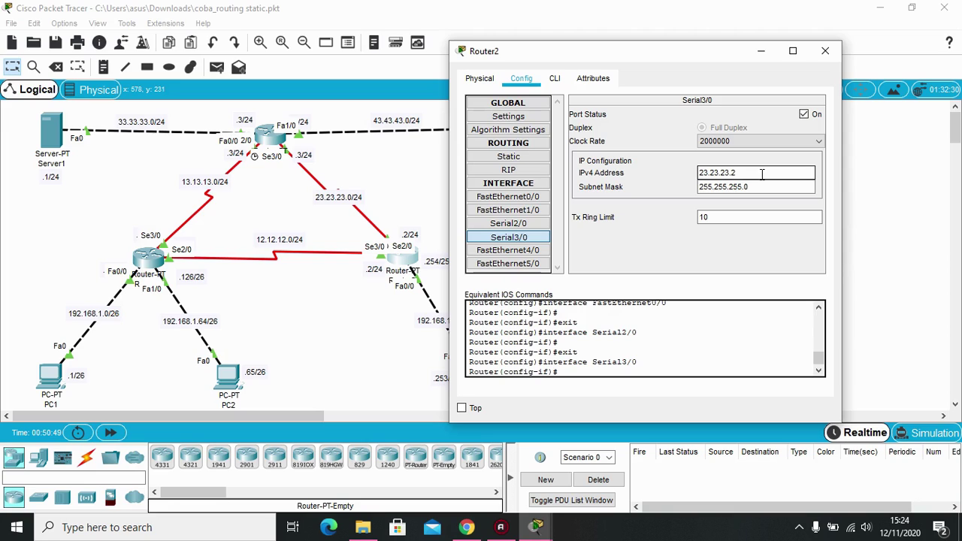
left_click(820, 59)
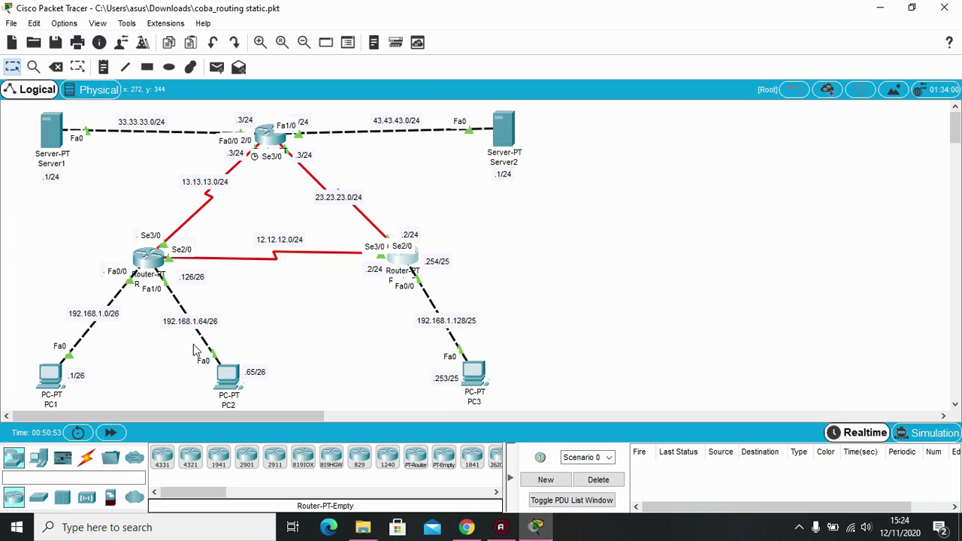
Step: Review the IP address and subnet mask of Router1's Serial2/0 and Serial3/0 interfaces, and close its window
left_click(144, 262)
left_click_drag(515, 67, 698, 63)
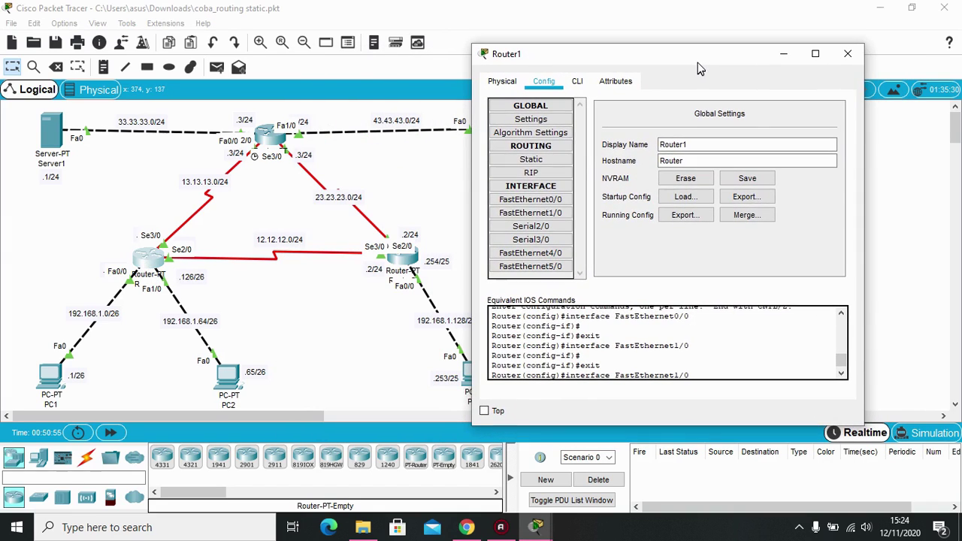
left_click(532, 226)
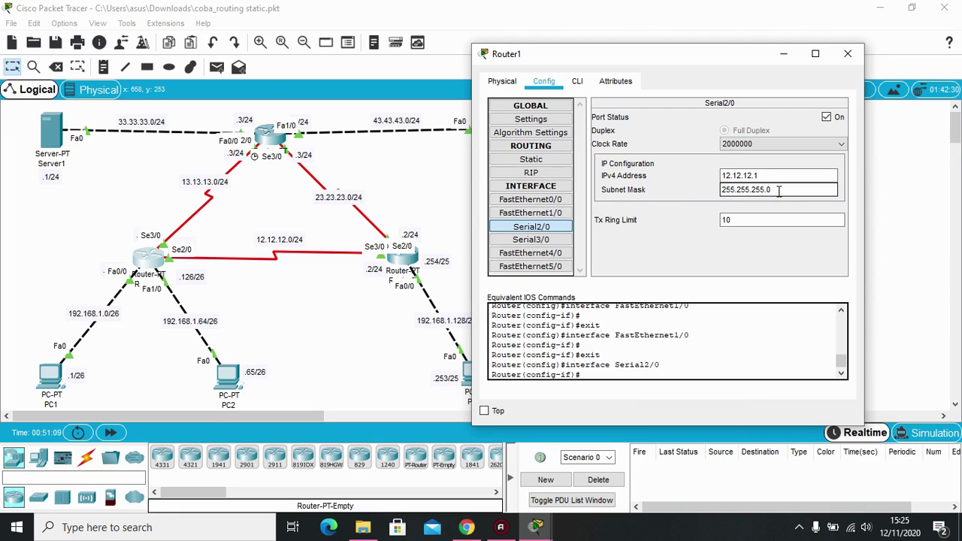
left_click(531, 240)
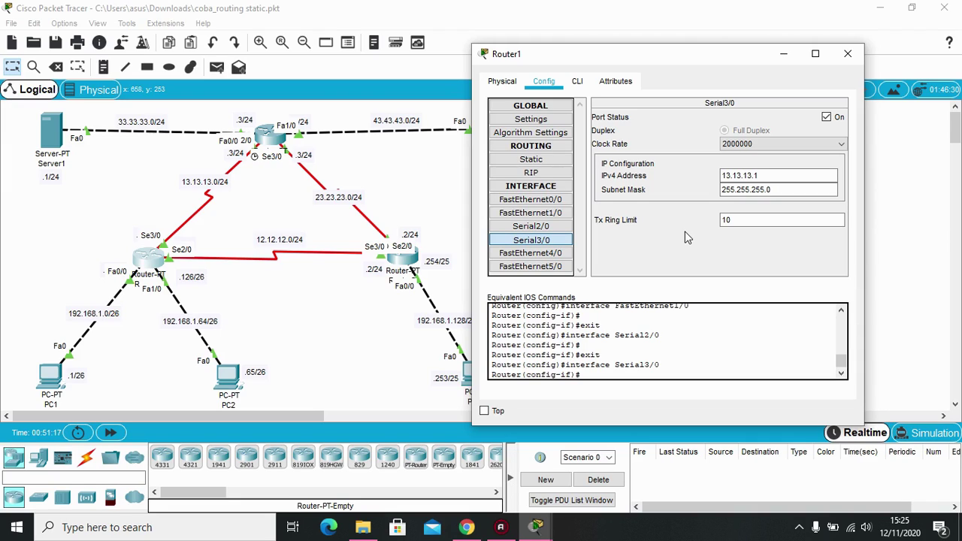
left_click(740, 177)
left_click(847, 53)
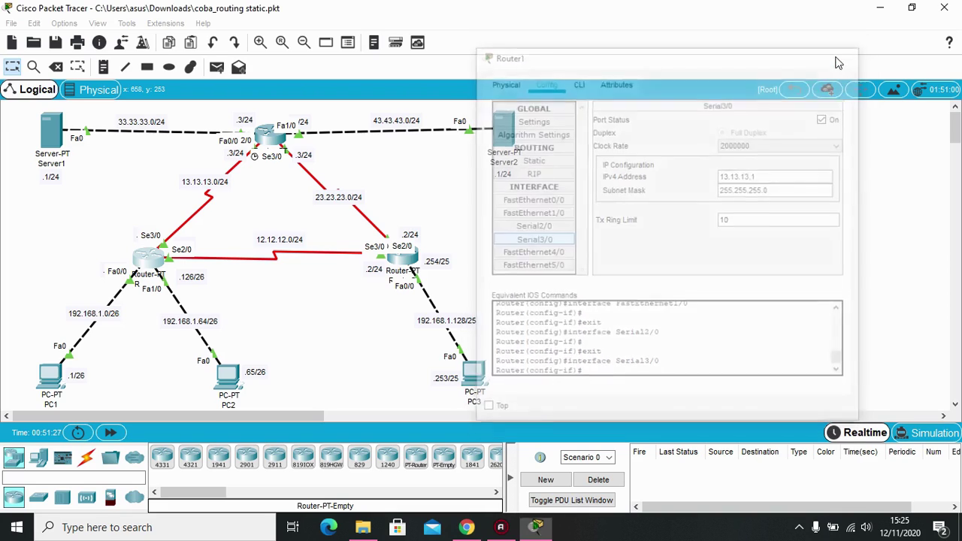
Step: Review the IP address and subnet mask of Router3's Serial2/0 and Serial3/0 interfaces, and close its window
left_click(266, 148)
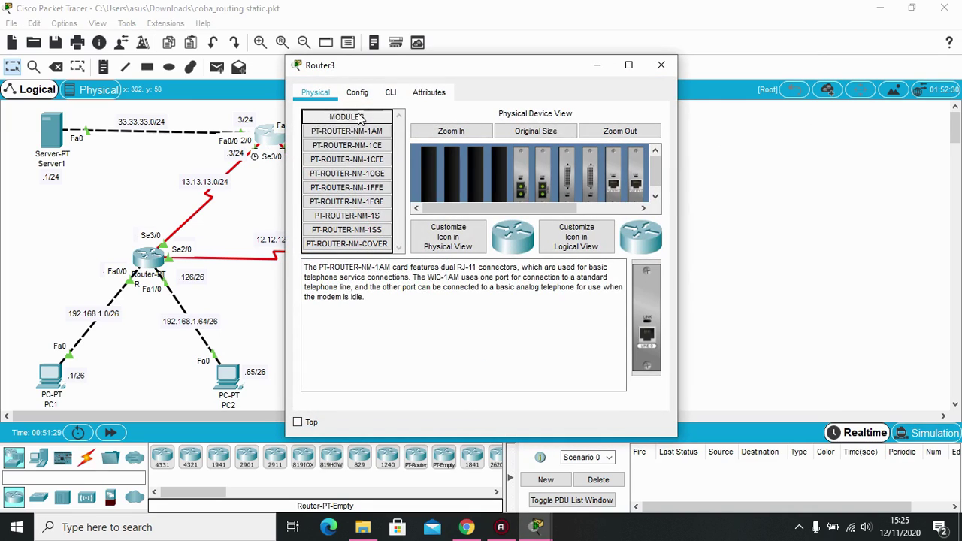
left_click_drag(424, 71, 653, 69)
left_click(588, 91)
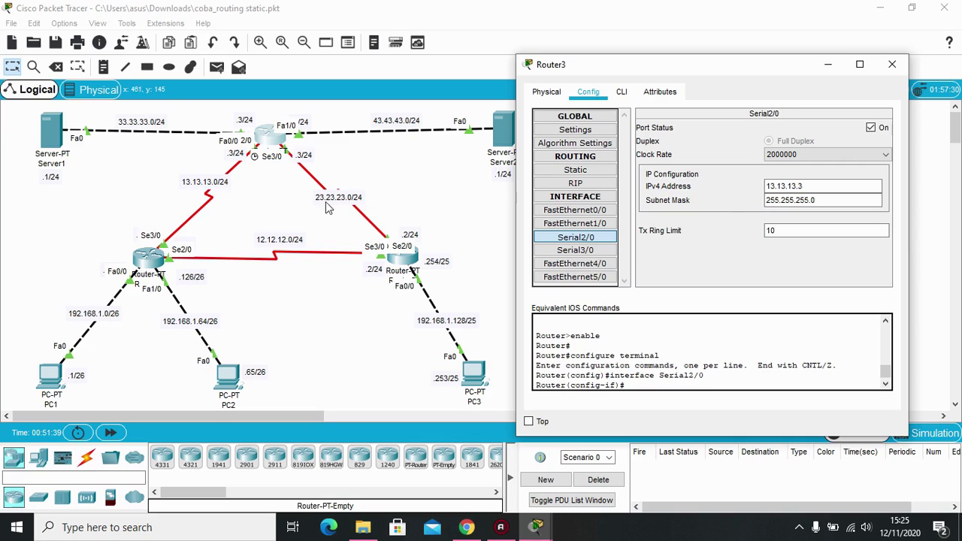
left_click(772, 189)
left_click(590, 250)
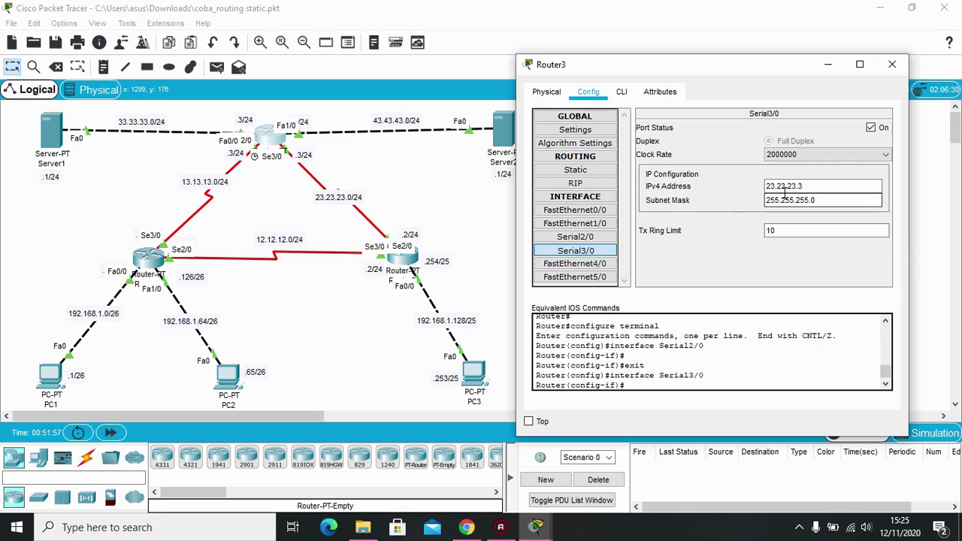
left_click(803, 208)
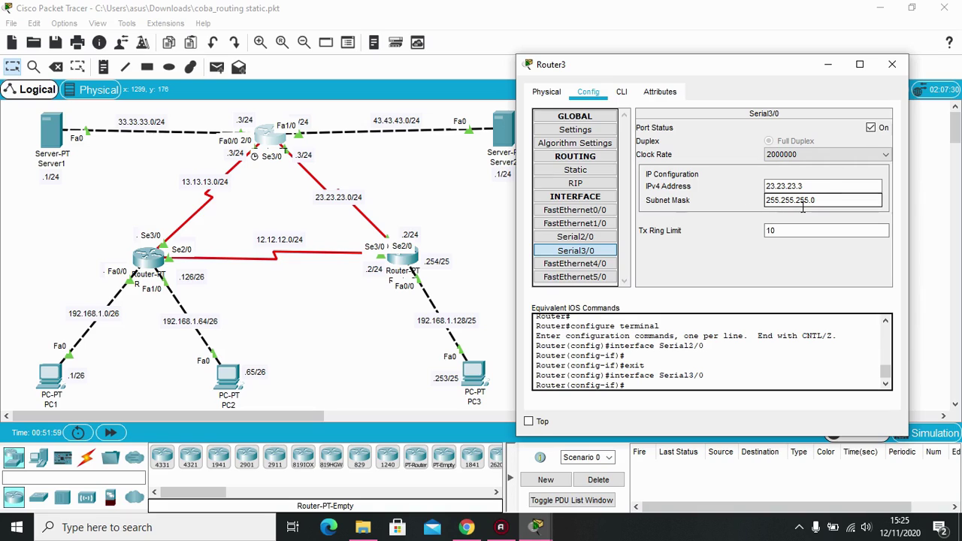
left_click(892, 65)
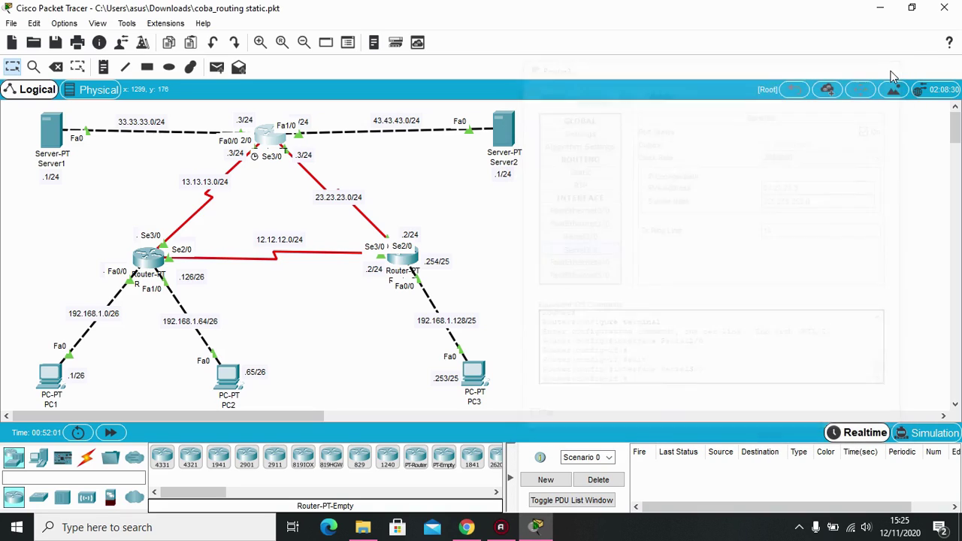
Step: Check Server1's IPv4 address, subnet mask and default gateway in its IP Configuration, keeping the topology in view
left_click(54, 138)
left_click(360, 96)
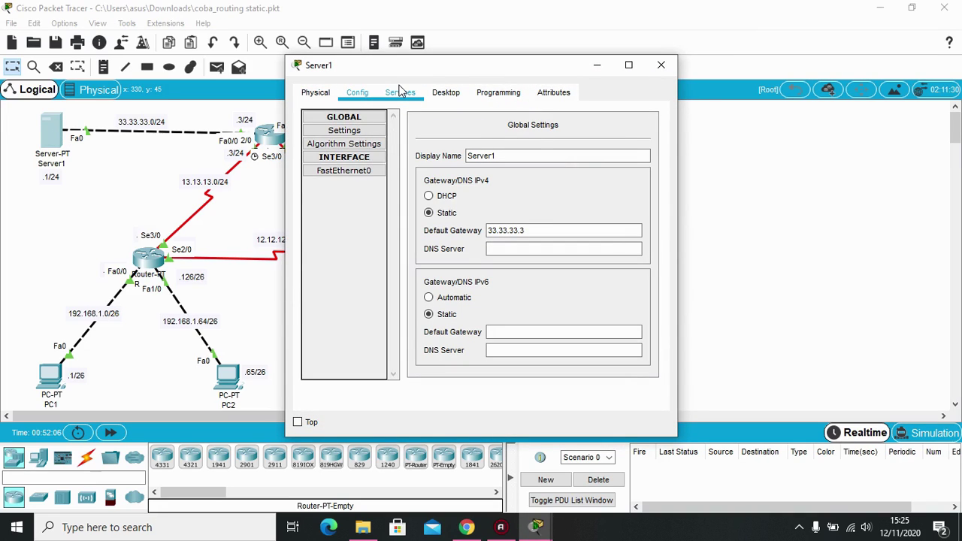
left_click(400, 92)
left_click(446, 91)
left_click(347, 149)
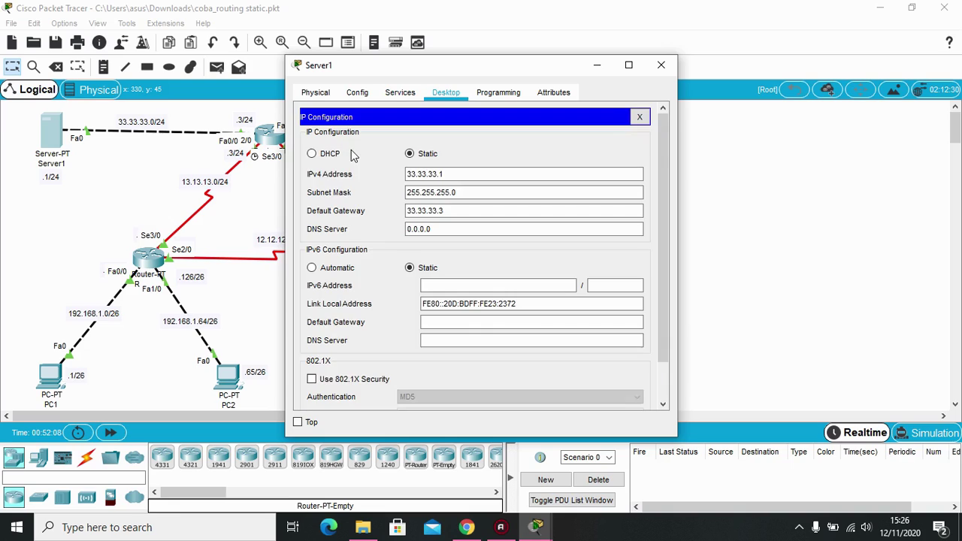
left_click_drag(515, 69, 722, 65)
left_click(629, 173)
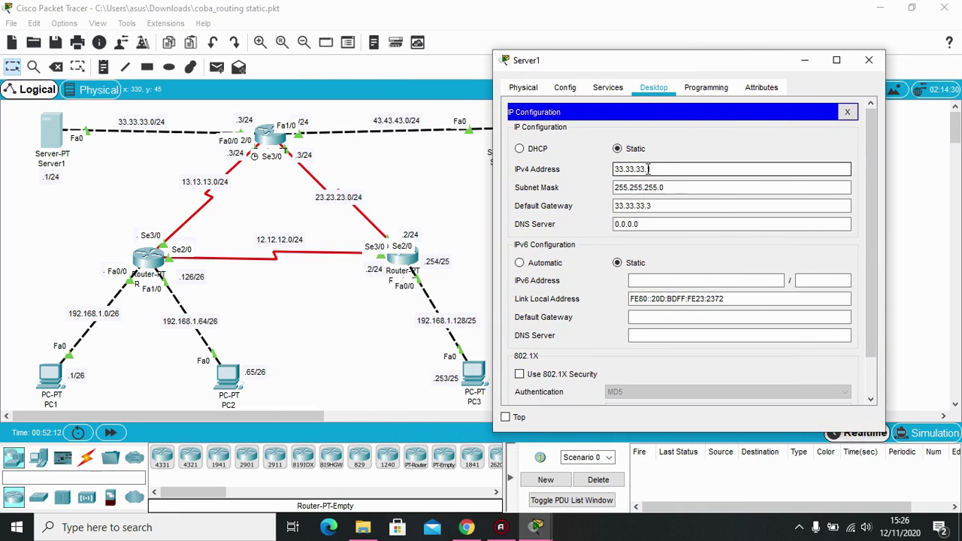
left_click(744, 187)
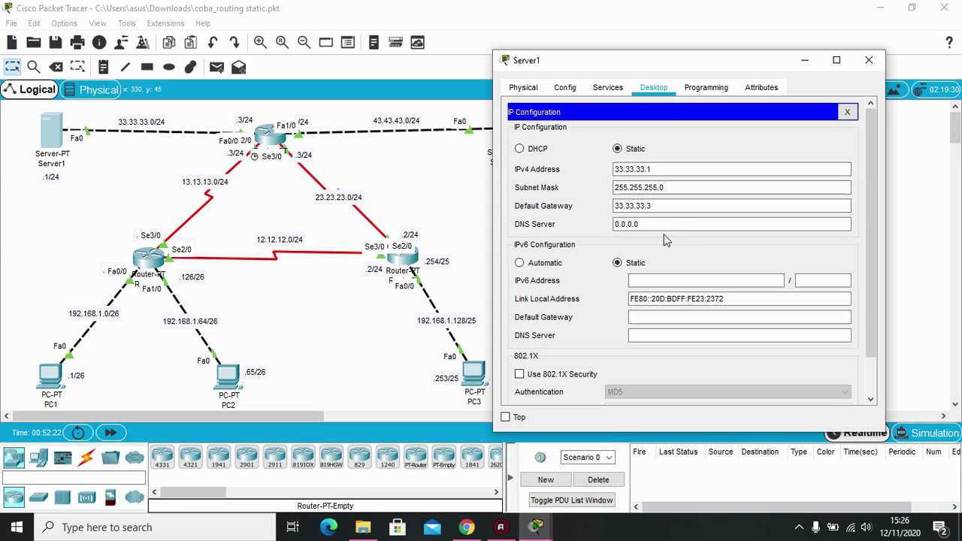
Step: Check the IPv4 address and subnet mask of Server1's FastEthernet0 interface, and close its window
left_click(524, 87)
left_click(565, 88)
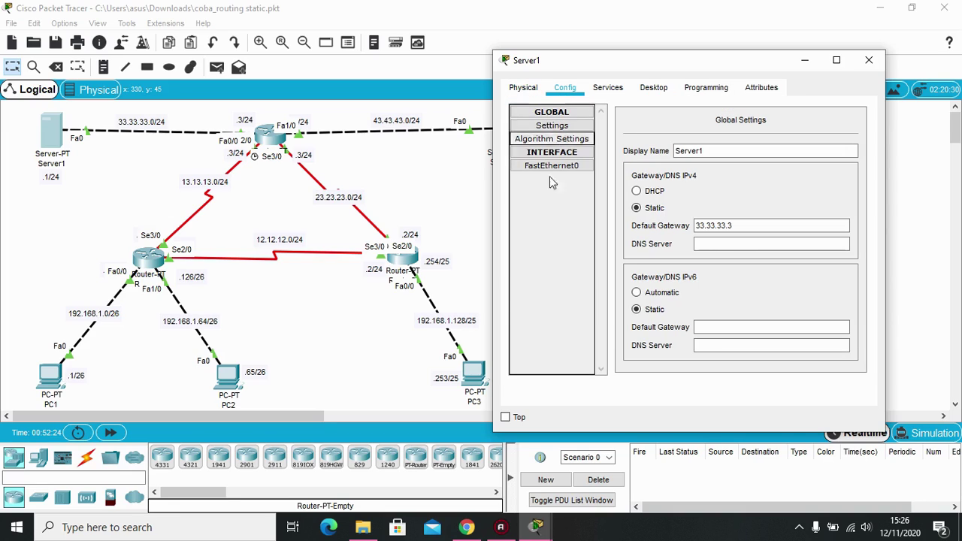
left_click(548, 166)
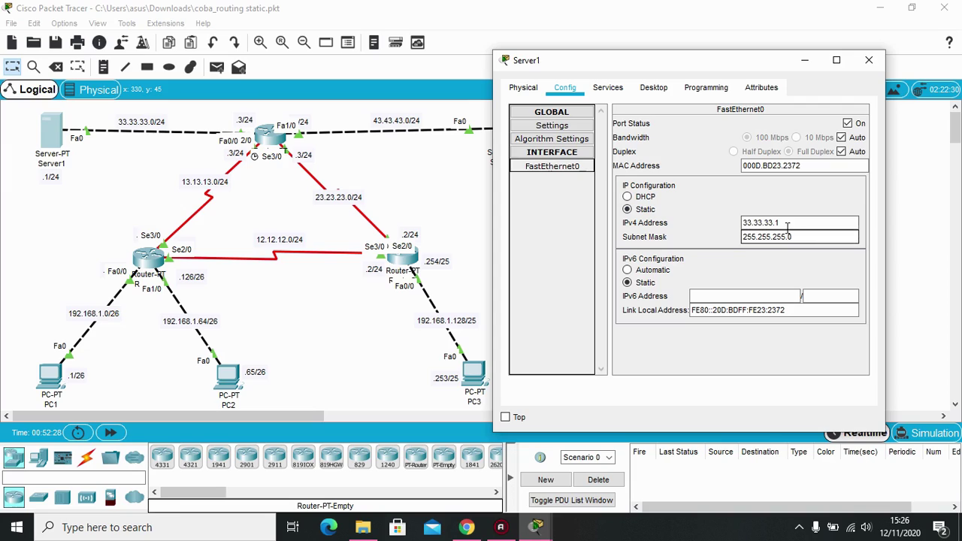
left_click(760, 222)
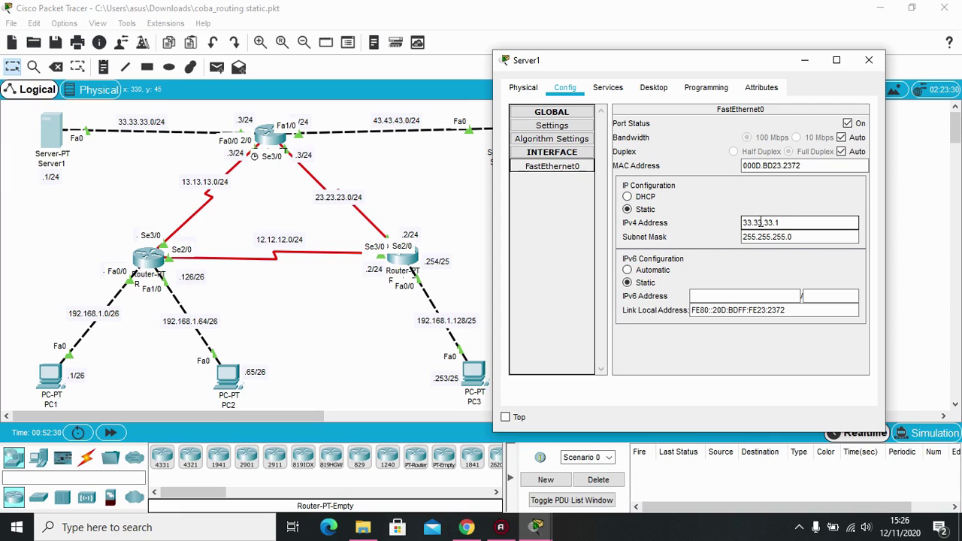
left_click(790, 239)
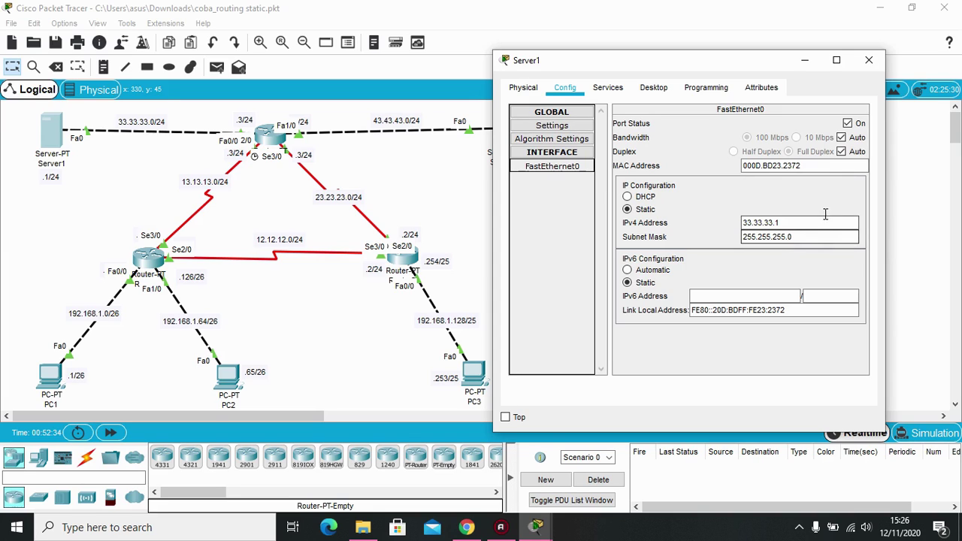
left_click(869, 60)
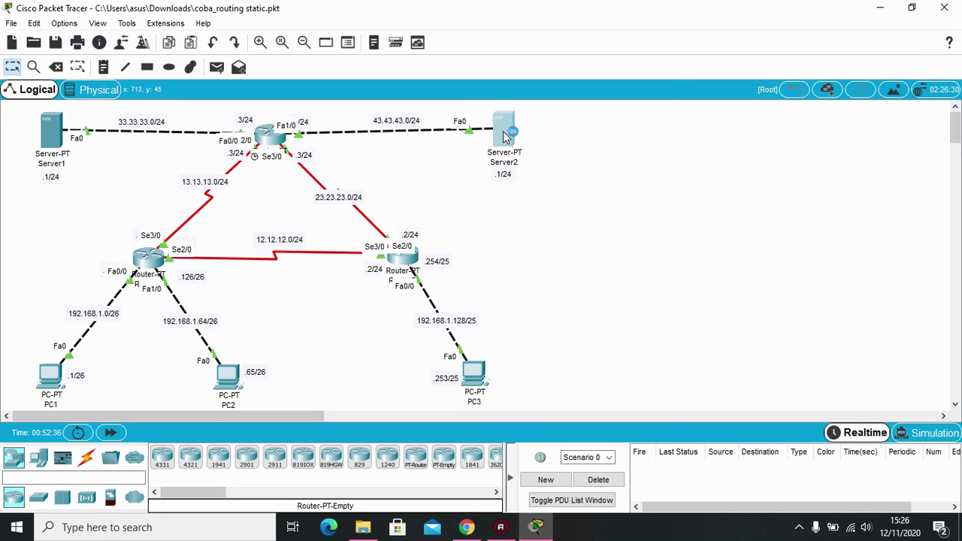
Step: Check Server2's IPv4 address, subnet mask and default gateway in its IP Configuration, keeping the topology in view
left_click(502, 131)
left_click_drag(418, 85, 651, 91)
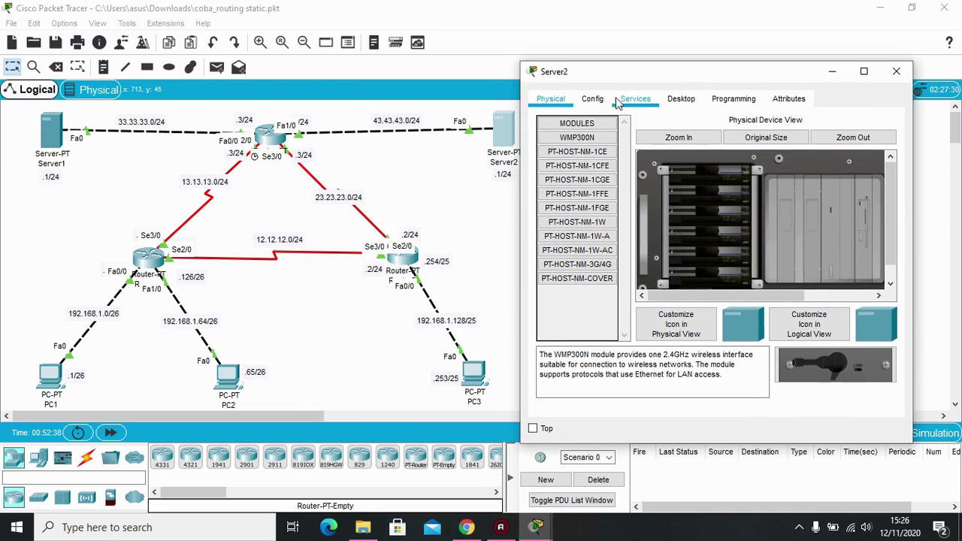
left_click(677, 98)
left_click(577, 149)
left_click(679, 199)
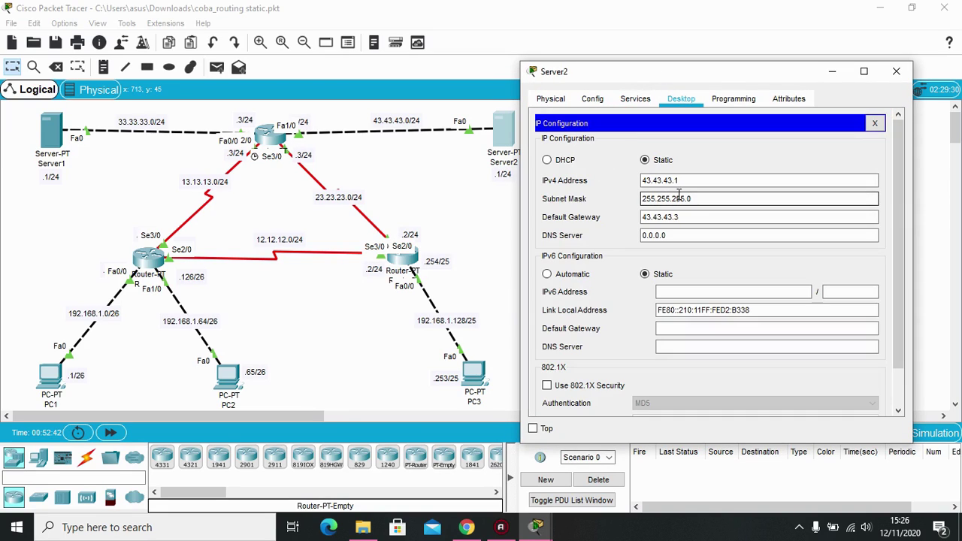
left_click(691, 182)
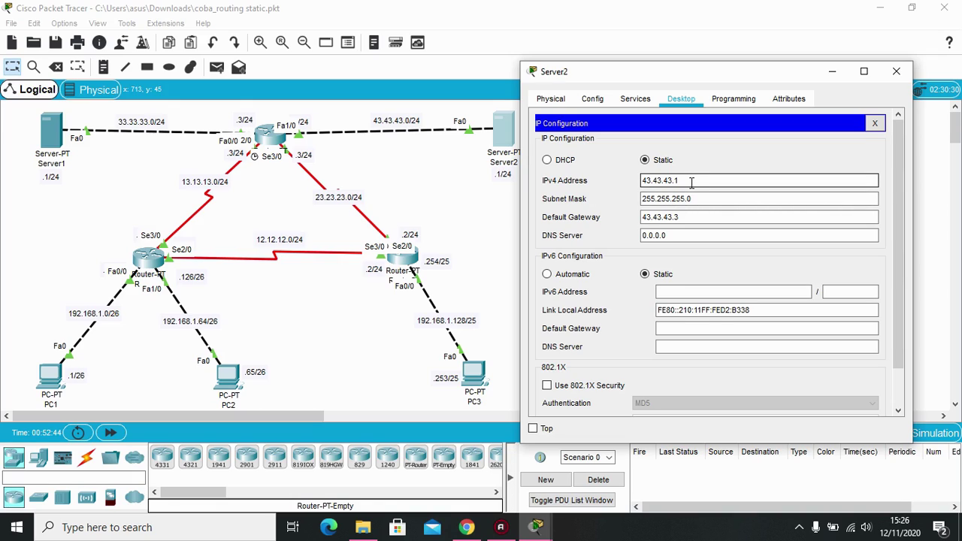
left_click(697, 199)
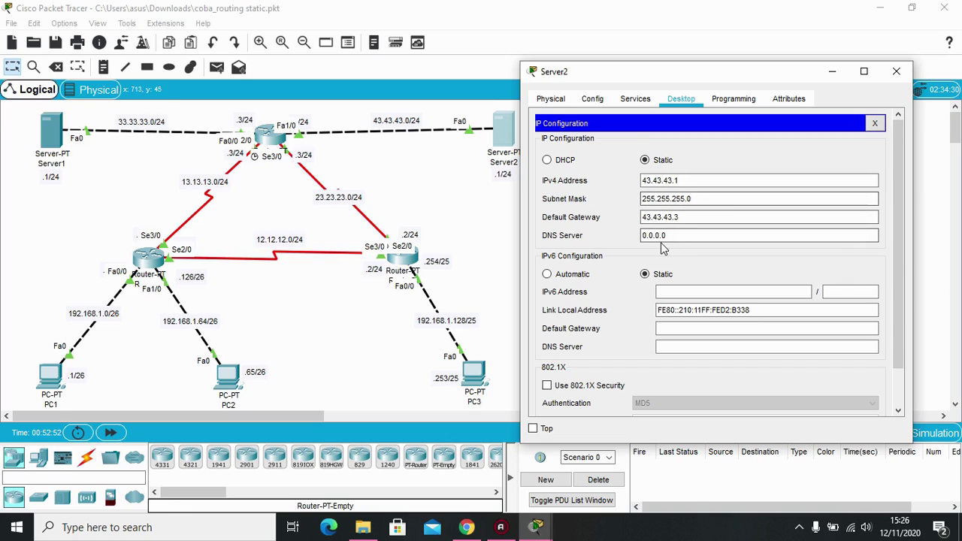
Step: Check the IPv4 address and subnet mask of Server2's FastEthernet0 interface, and close its window
left_click(550, 101)
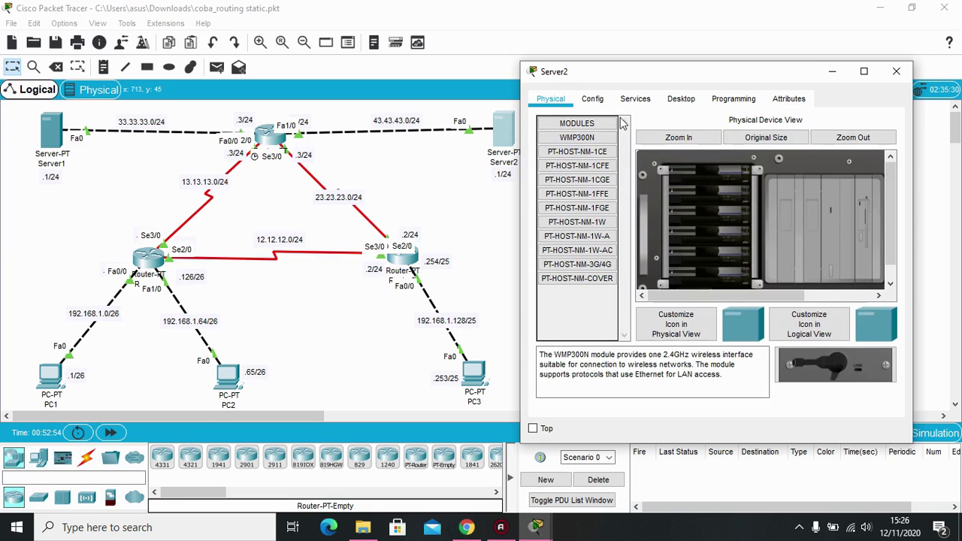
left_click(592, 101)
left_click(590, 179)
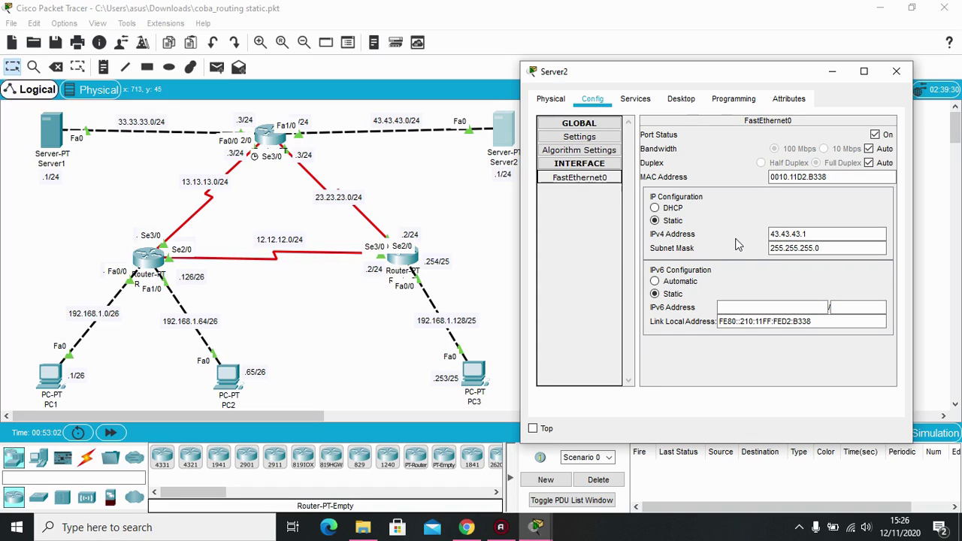
left_click(804, 253)
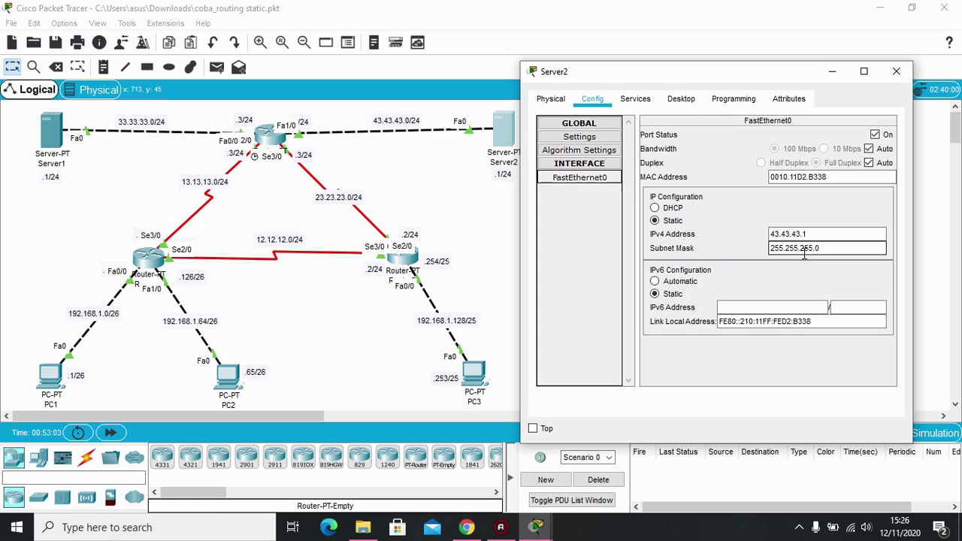
left_click(896, 71)
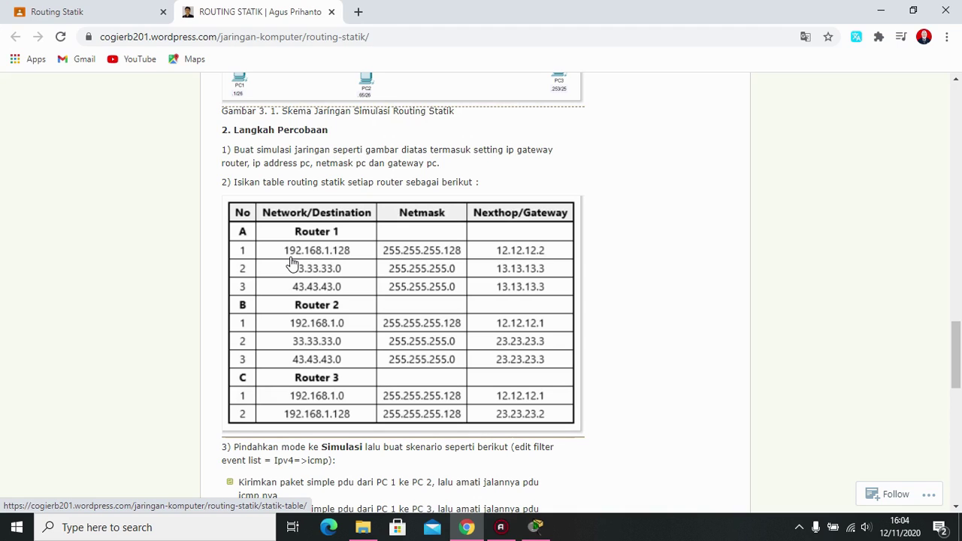
Step: Compare the static routing table for Routers 1, 2 and 3 with the network diagram on the lab instructions page
scroll(624, 271, "up", 2)
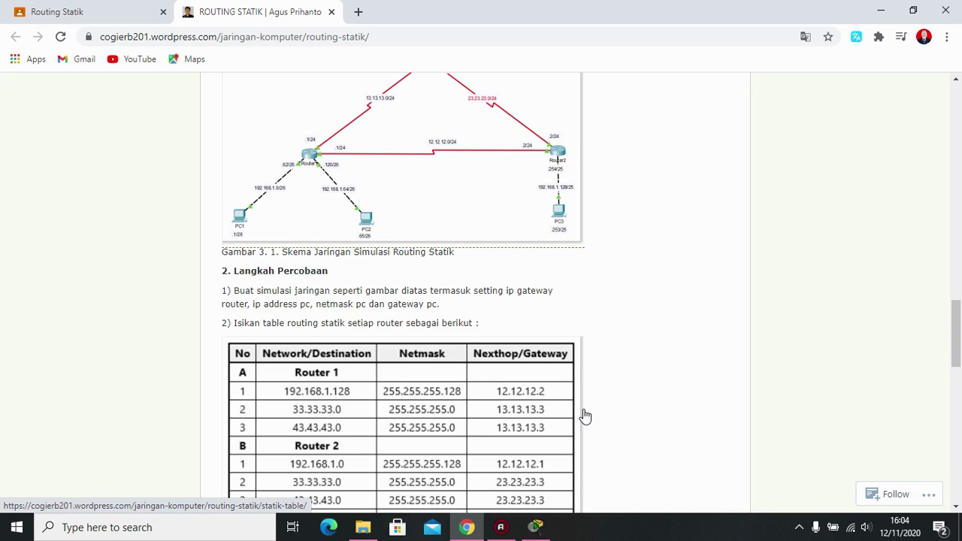
scroll(586, 416, "down", 1)
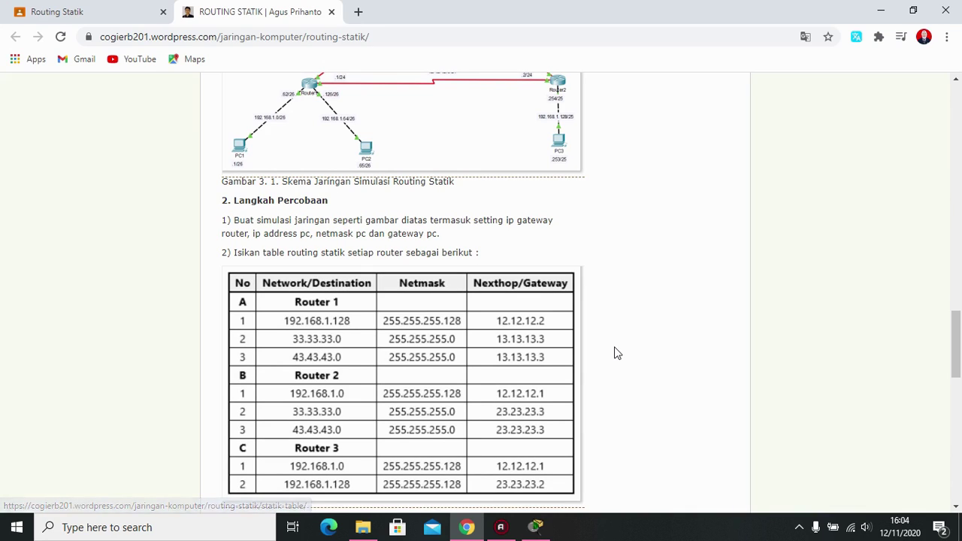
scroll(614, 348, "up", 1)
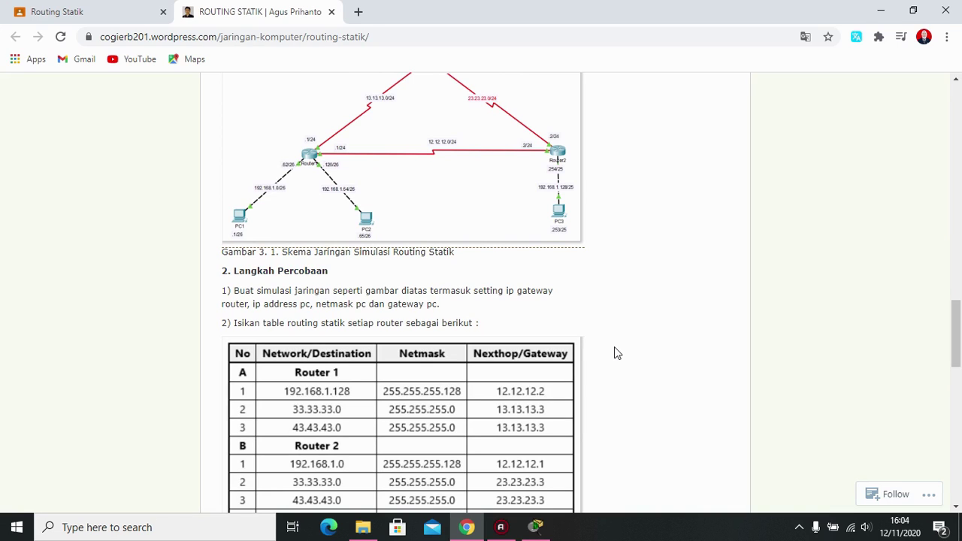
scroll(614, 353, "up", 2)
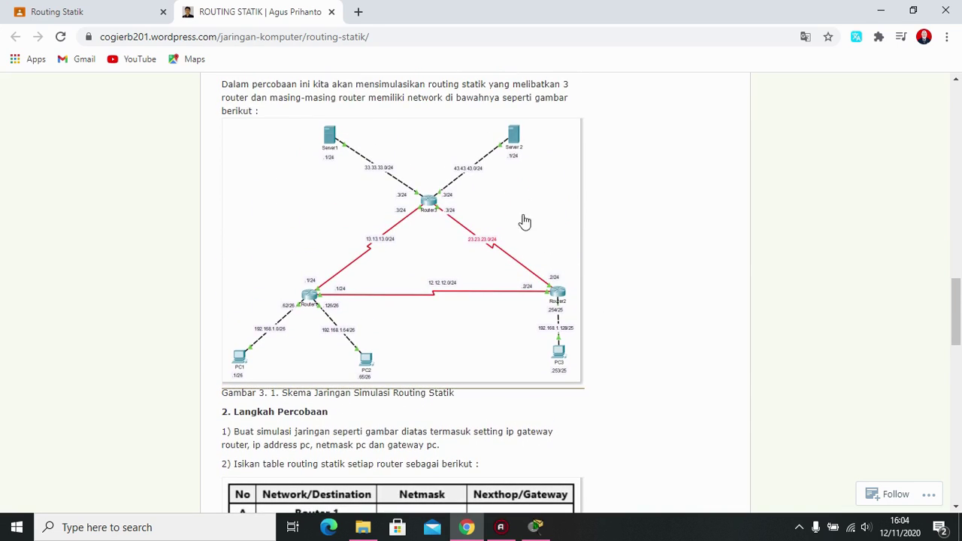
scroll(305, 176, "down", 2)
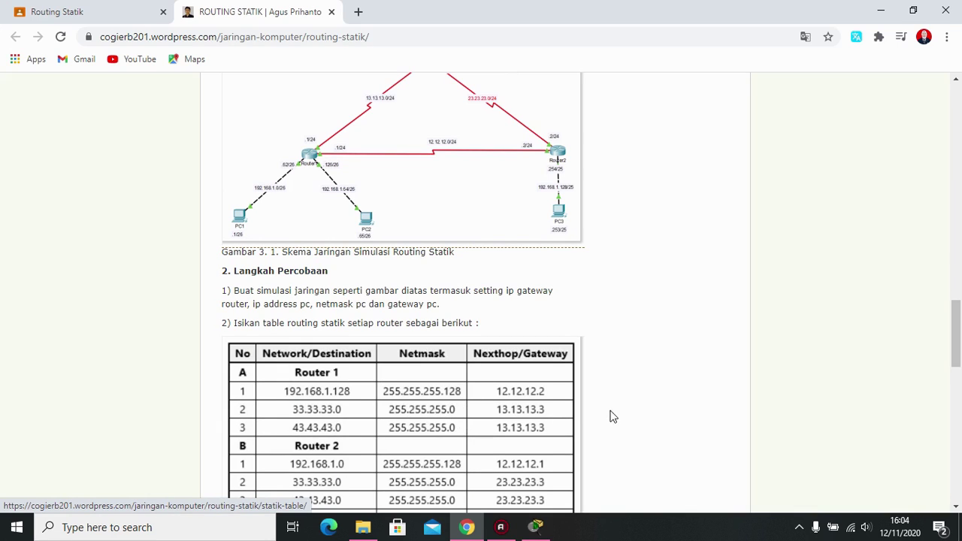
scroll(617, 413, "up", 2)
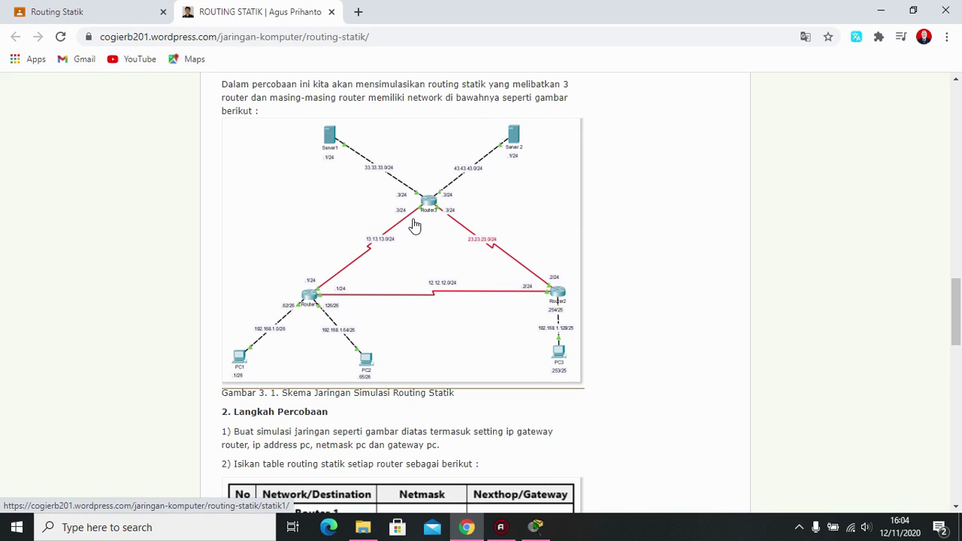
scroll(528, 329, "down", 2)
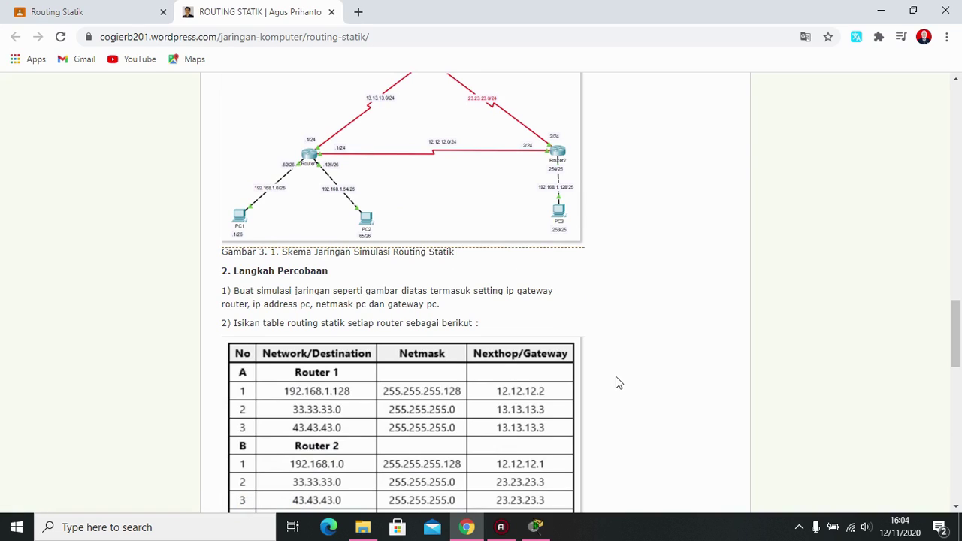
scroll(618, 372, "down", 1)
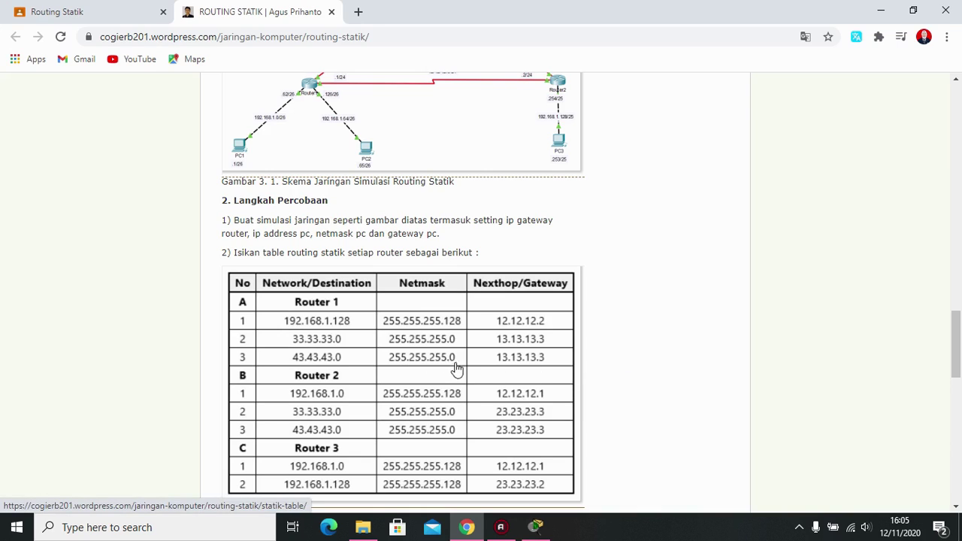
scroll(587, 368, "up", 1)
scroll(586, 366, "up", 3)
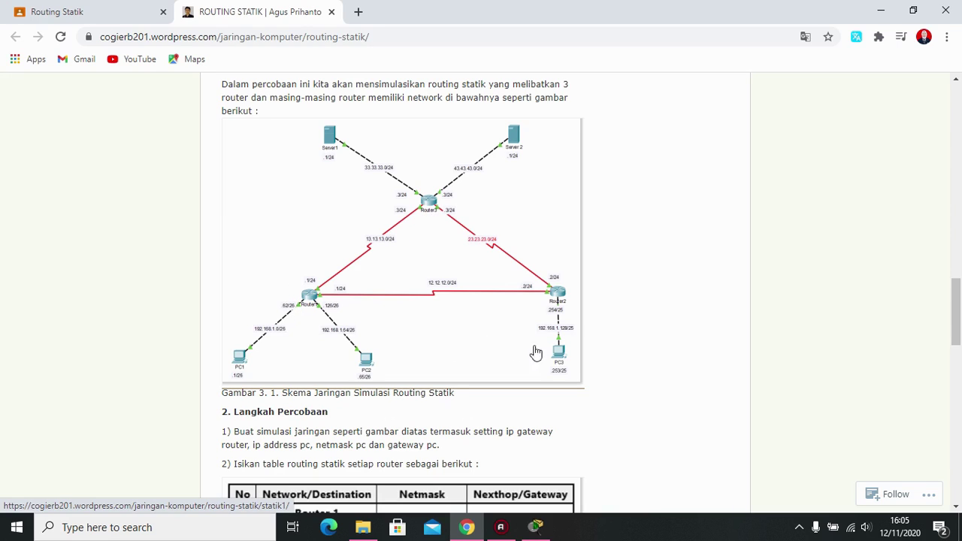
Step: Compare Router 2's destination networks, netmasks and next hops in the static routing table with the network diagram
scroll(556, 353, "down", 3)
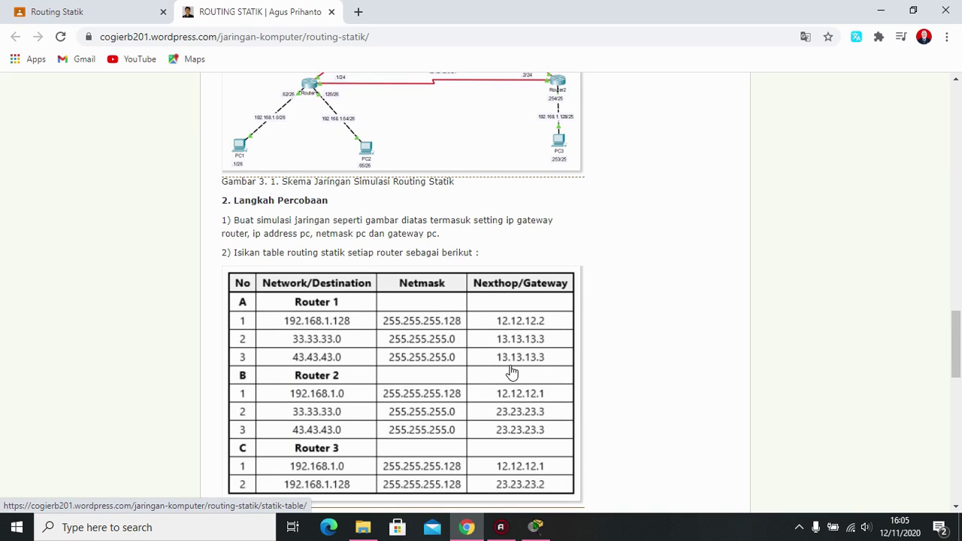
scroll(628, 361, "down", 1)
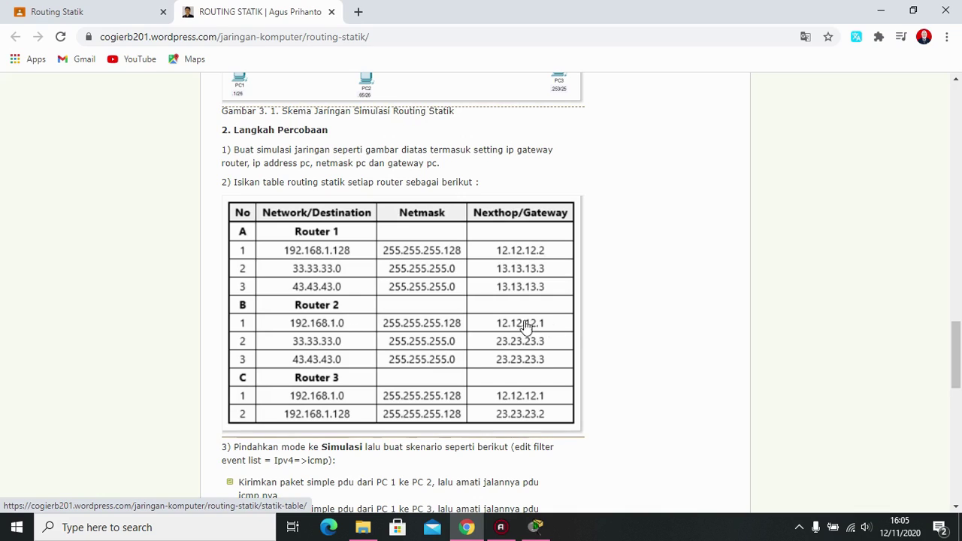
scroll(571, 331, "up", 2)
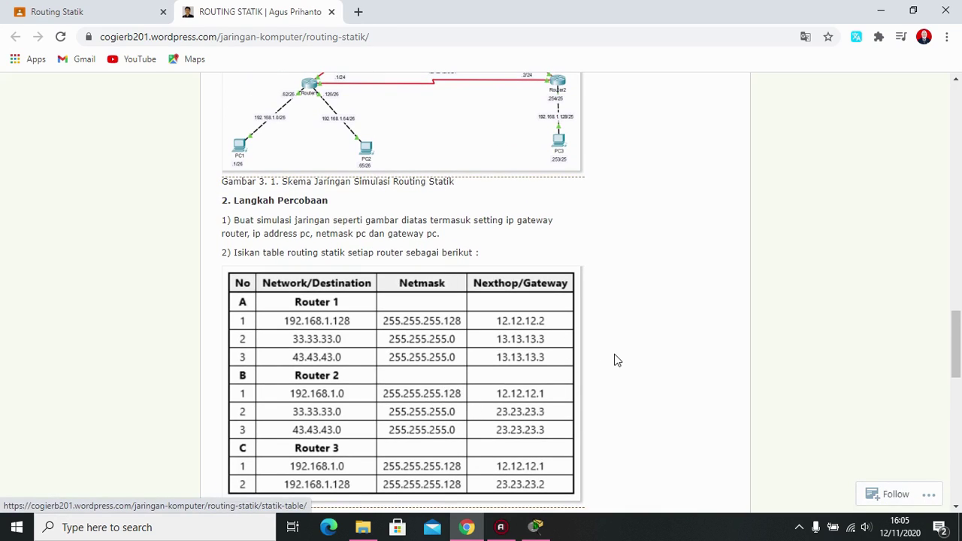
scroll(617, 359, "up", 1)
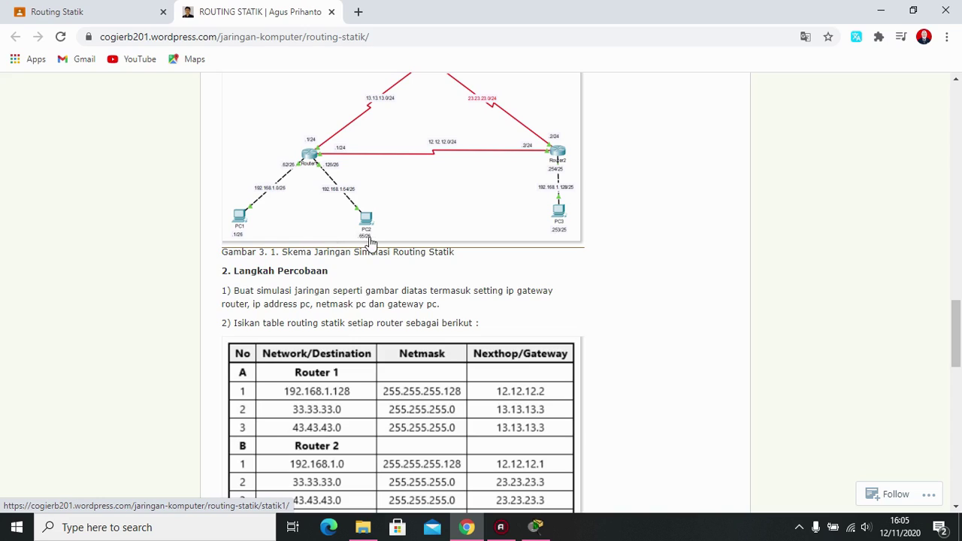
scroll(562, 348, "down", 1)
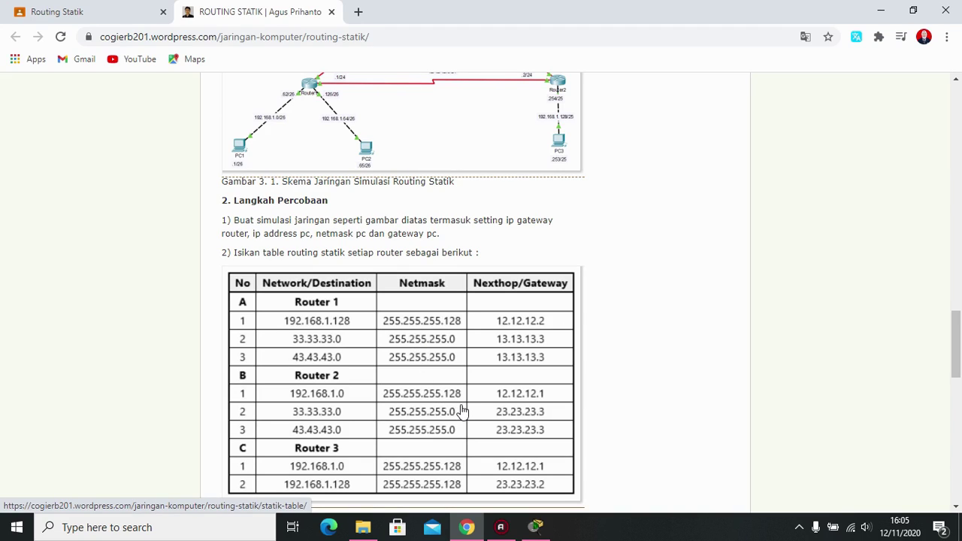
scroll(629, 290, "up", 1)
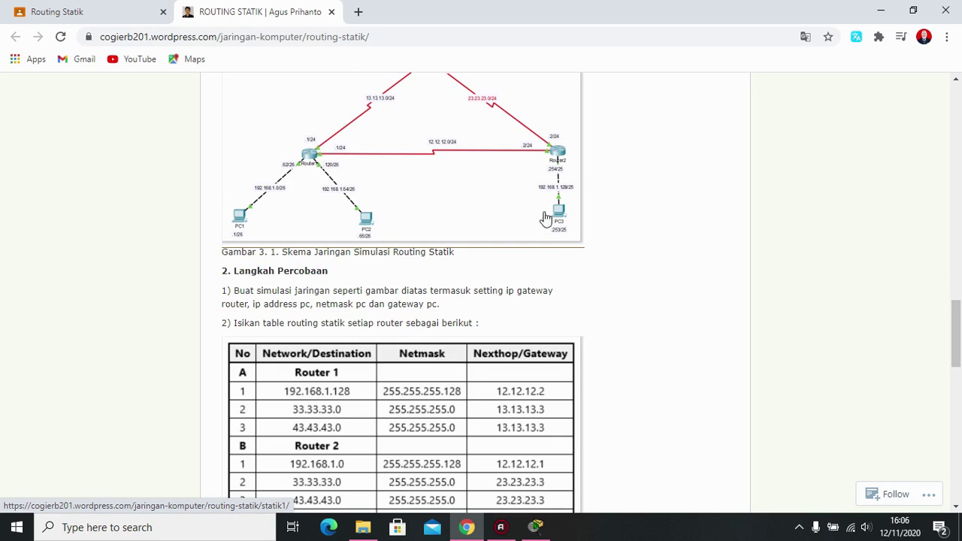
scroll(623, 334, "down", 1)
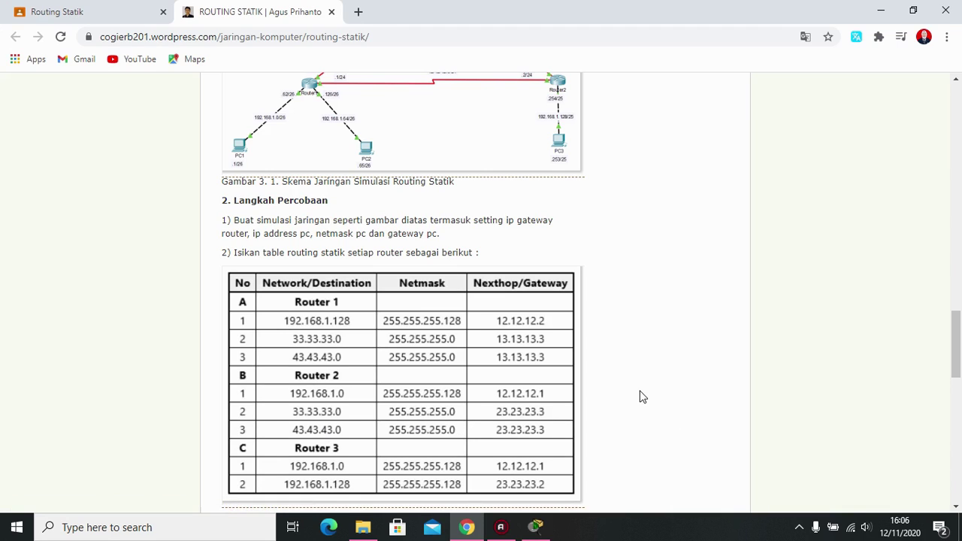
scroll(640, 395, "up", 3)
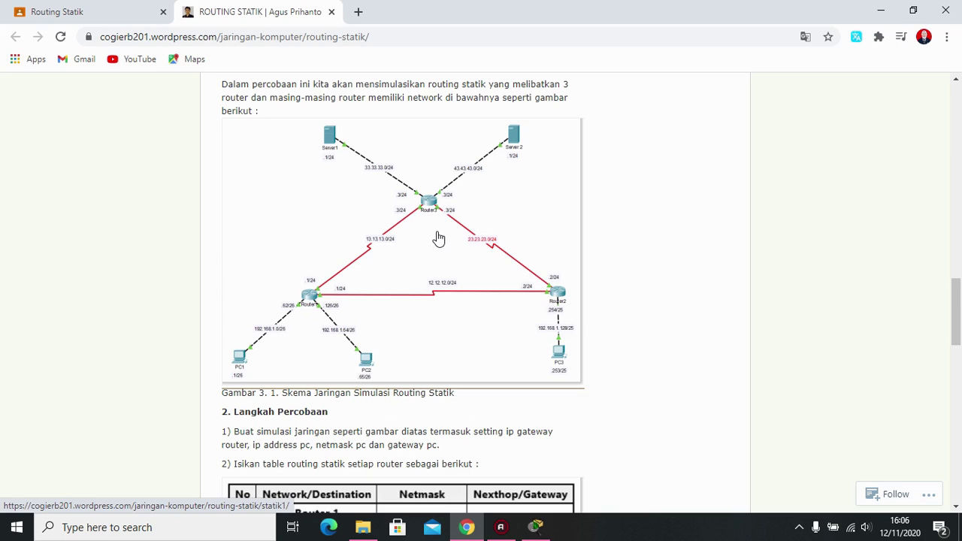
scroll(580, 360, "down", 4)
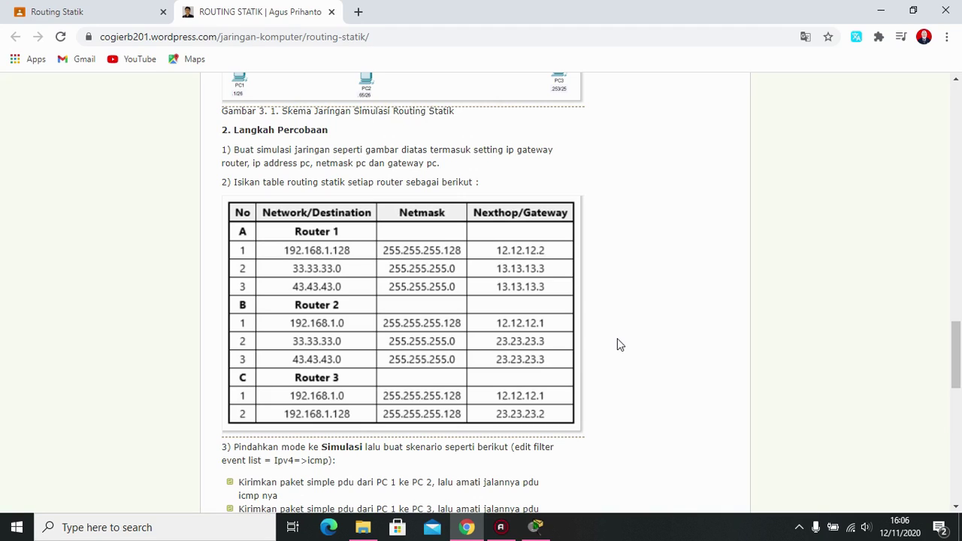
scroll(617, 339, "up", 3)
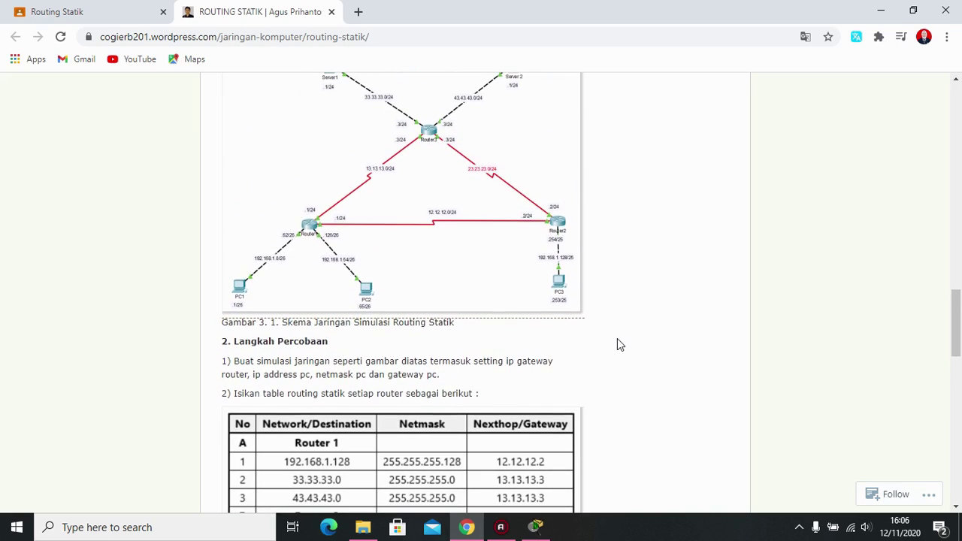
scroll(617, 340, "up", 1)
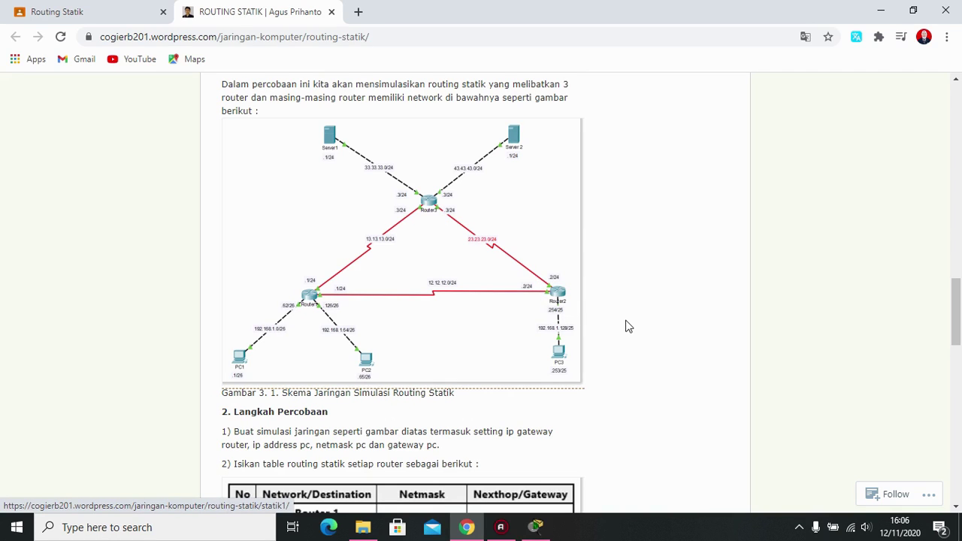
Step: Compare Router 3's two static route entries in the table with its links in the network diagram
scroll(628, 326, "down", 1)
scroll(629, 326, "down", 3)
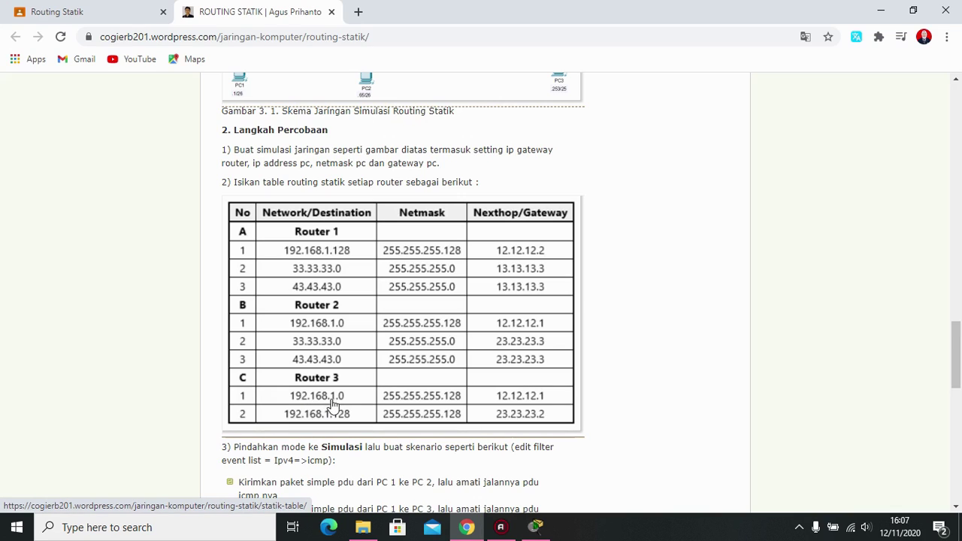
scroll(446, 337, "up", 1)
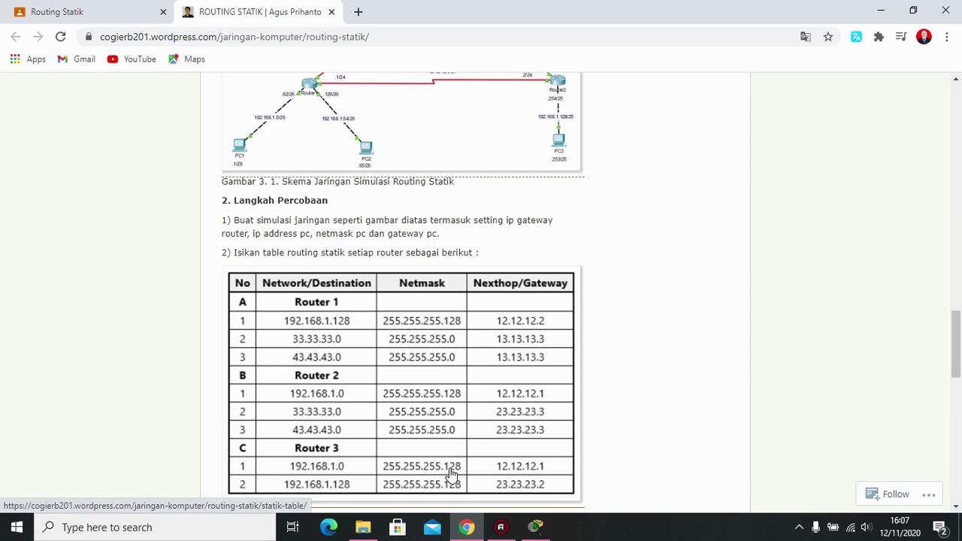
scroll(597, 358, "up", 3)
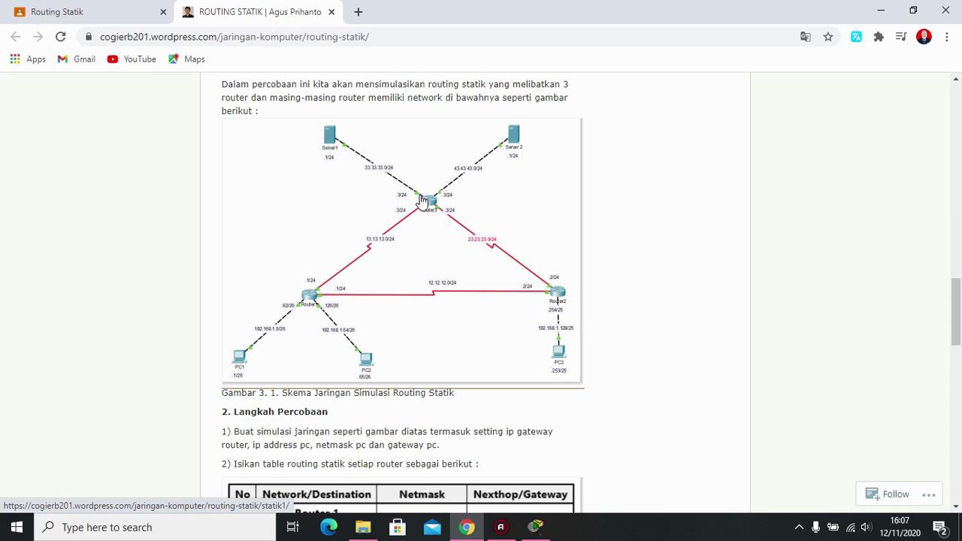
scroll(571, 322, "down", 5)
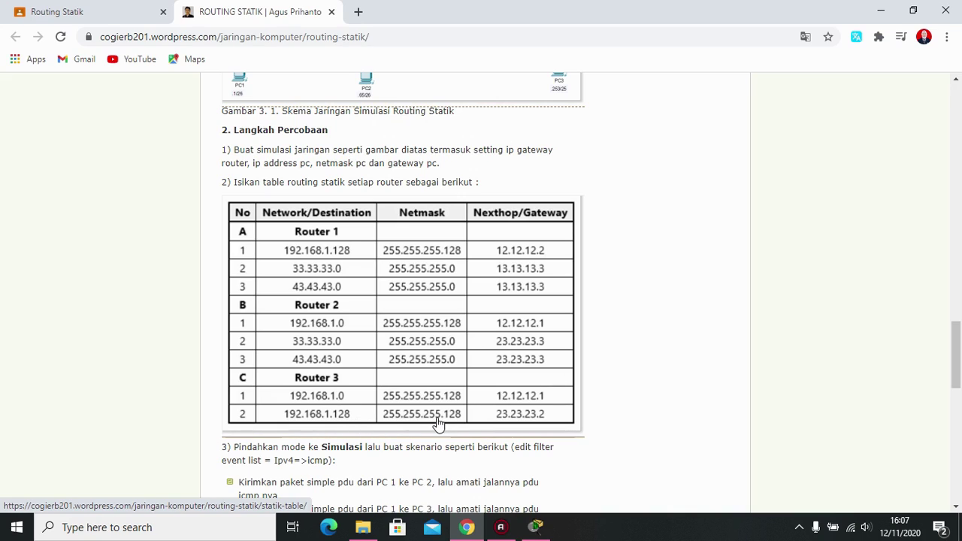
scroll(682, 380, "up", 3)
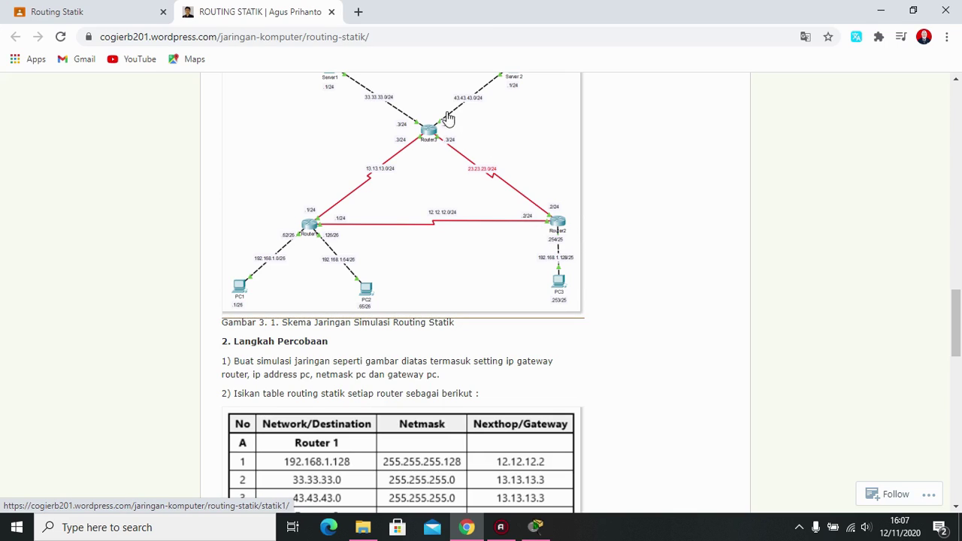
scroll(605, 272, "down", 3)
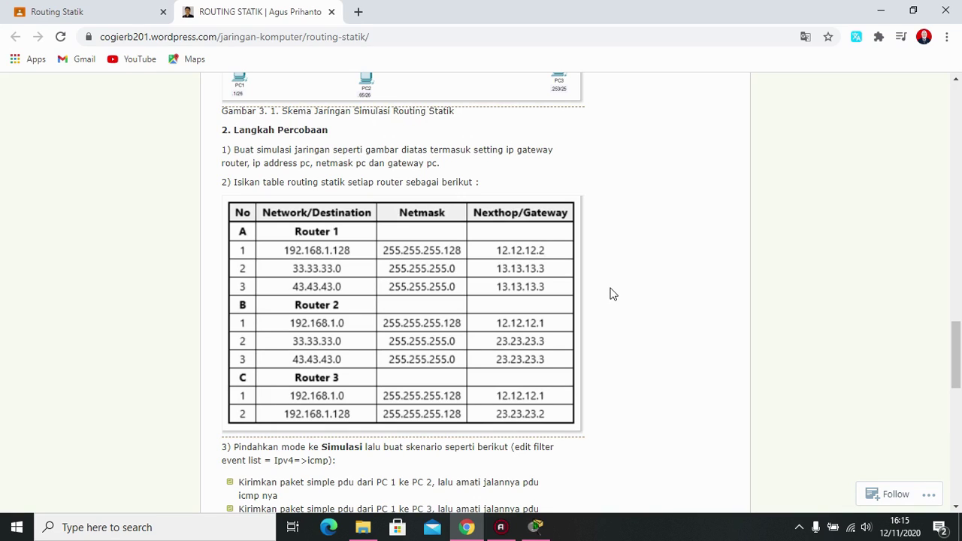
Step: Switch to Cisco Packet Tracer, check all of Router1's configured static routes beside the topology, and close its window
left_click(536, 529)
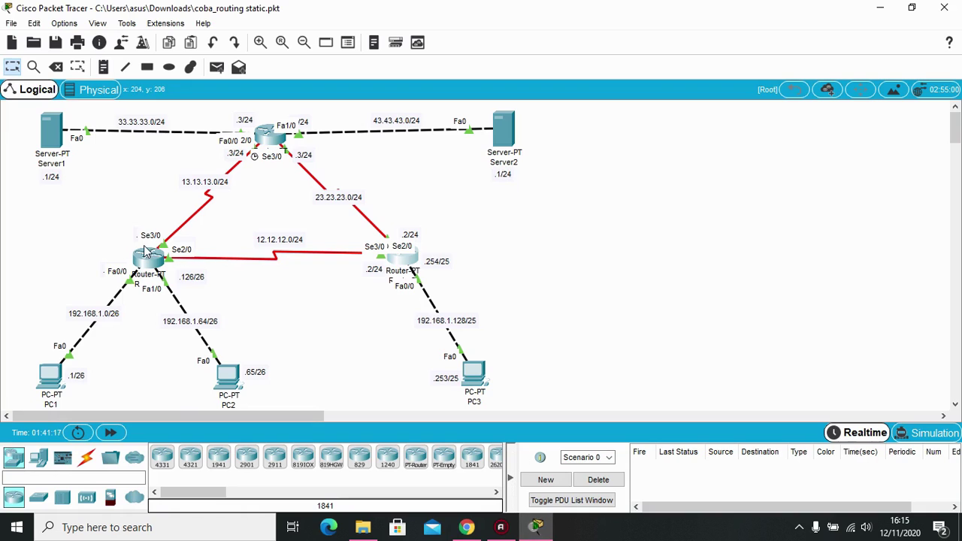
left_click(148, 258)
left_click_drag(492, 62, 737, 62)
left_click(614, 171)
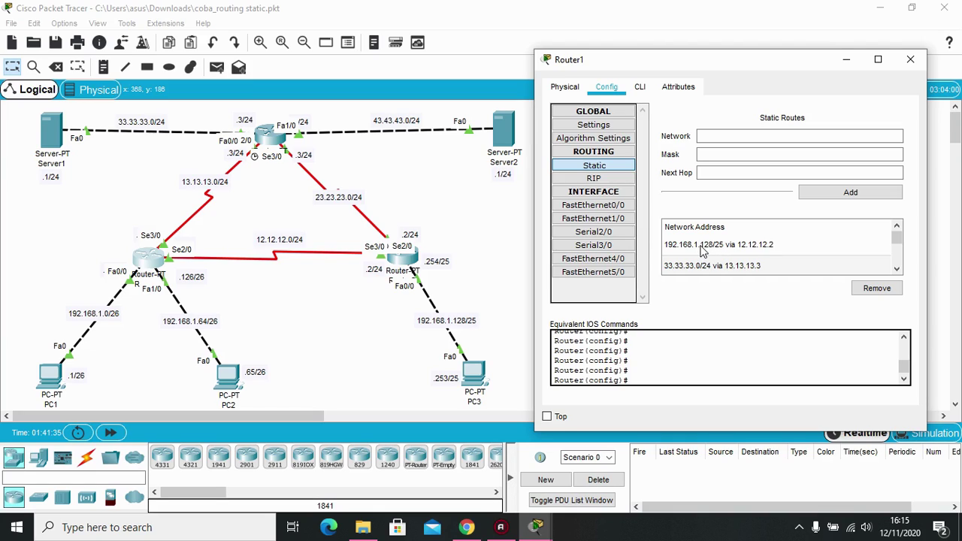
scroll(815, 253, "down", 1)
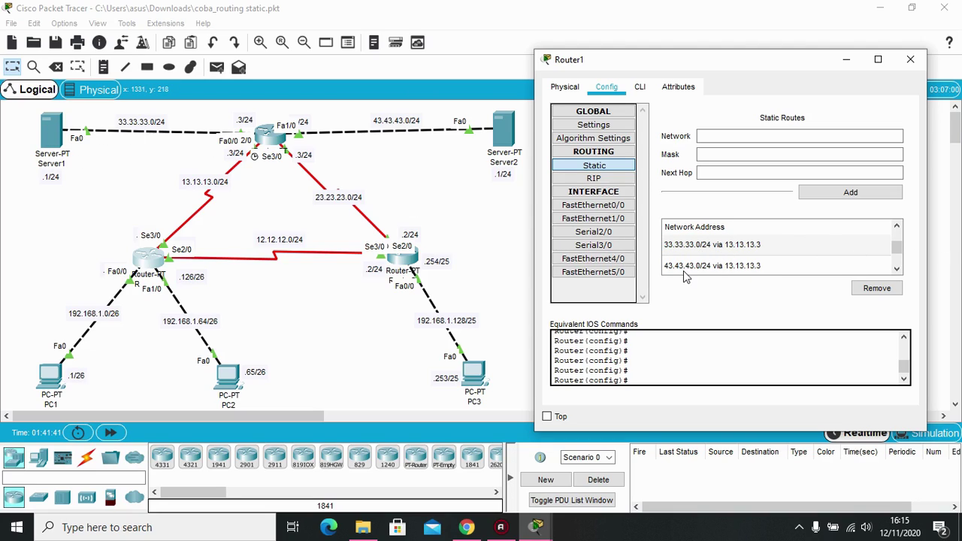
scroll(684, 276, "down", 1)
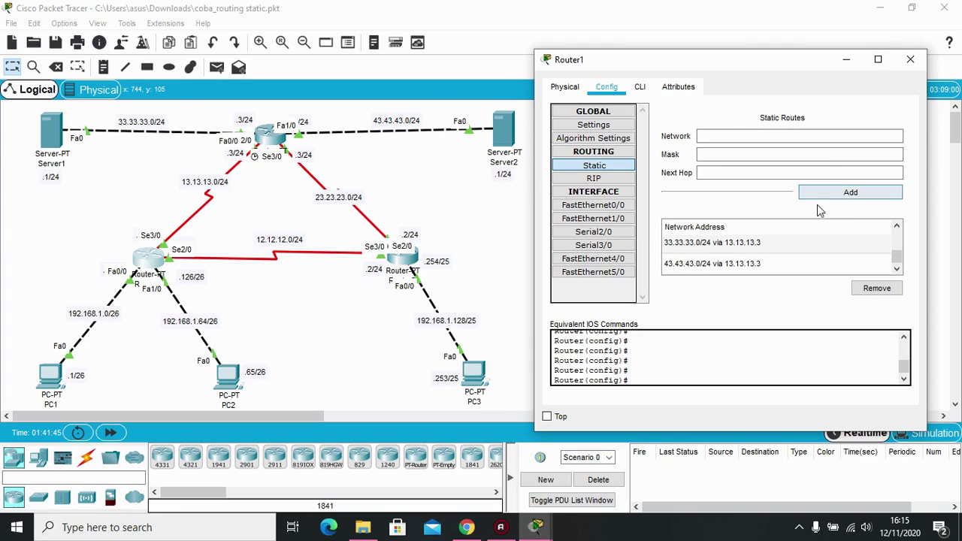
left_click(698, 158)
left_click(911, 60)
Step: Check Router2's configured static routes with the topology in view, and close its window
left_click(410, 259)
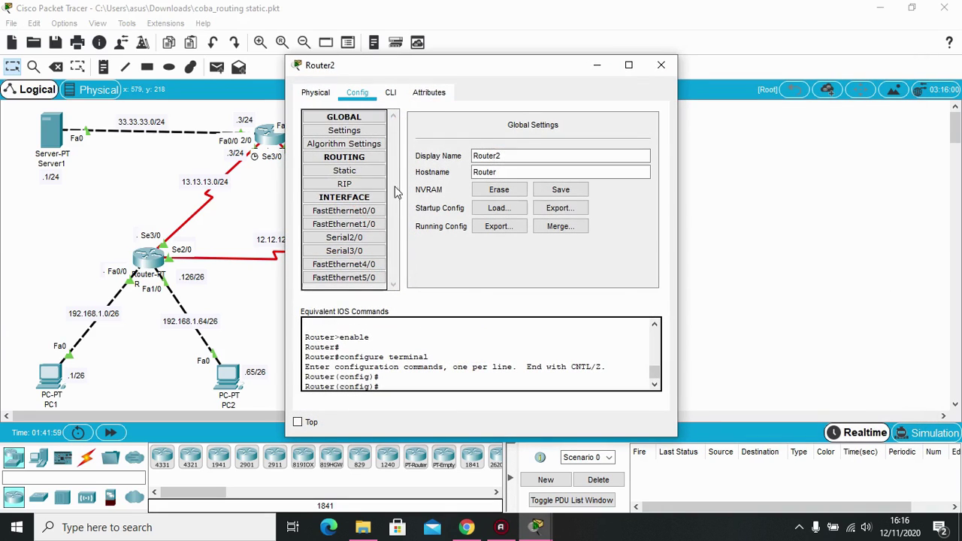
left_click_drag(453, 68, 675, 62)
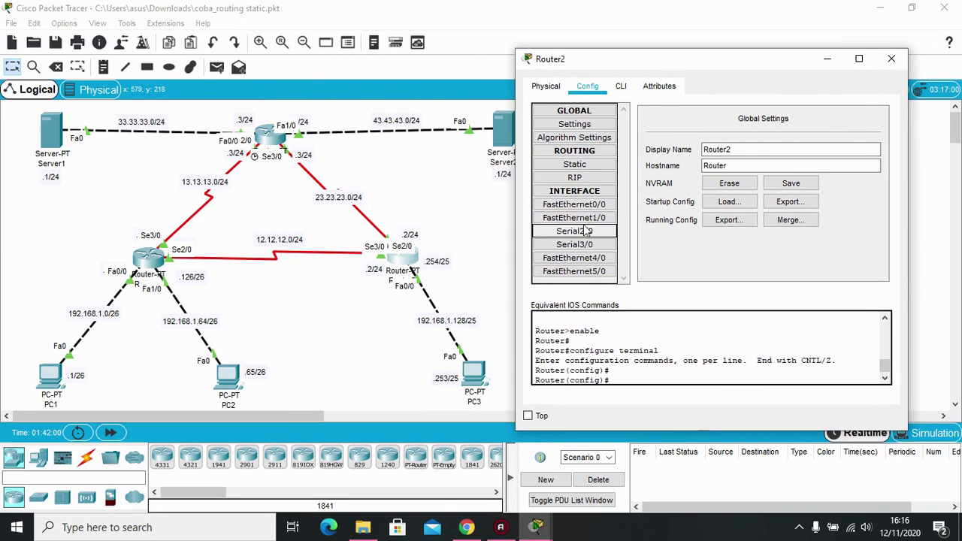
left_click(587, 167)
left_click_drag(699, 63, 720, 58)
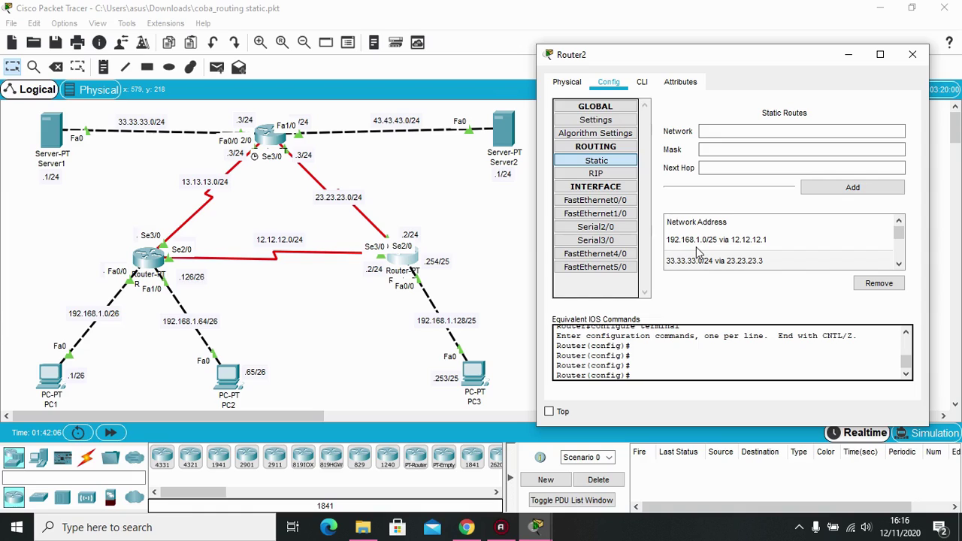
scroll(698, 252, "down", 1)
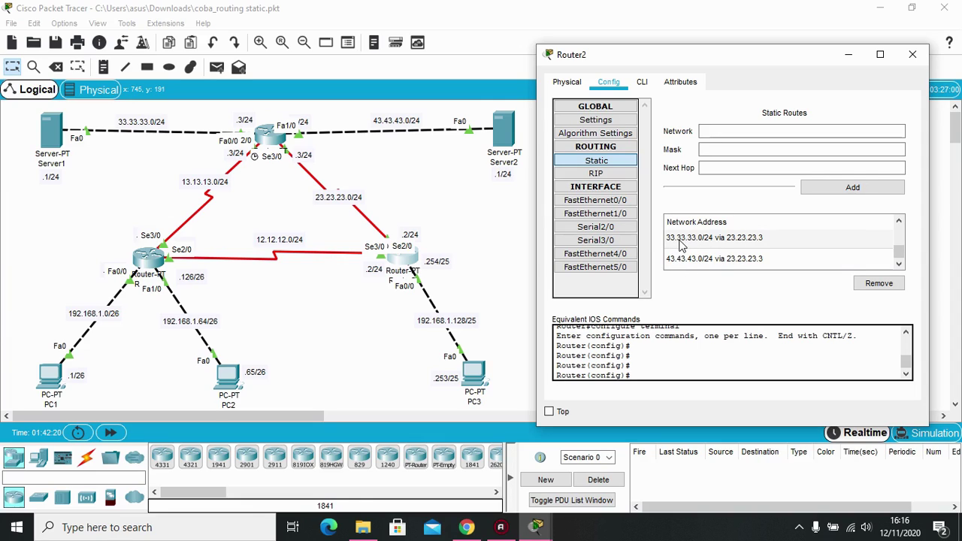
scroll(692, 267, "up", 1)
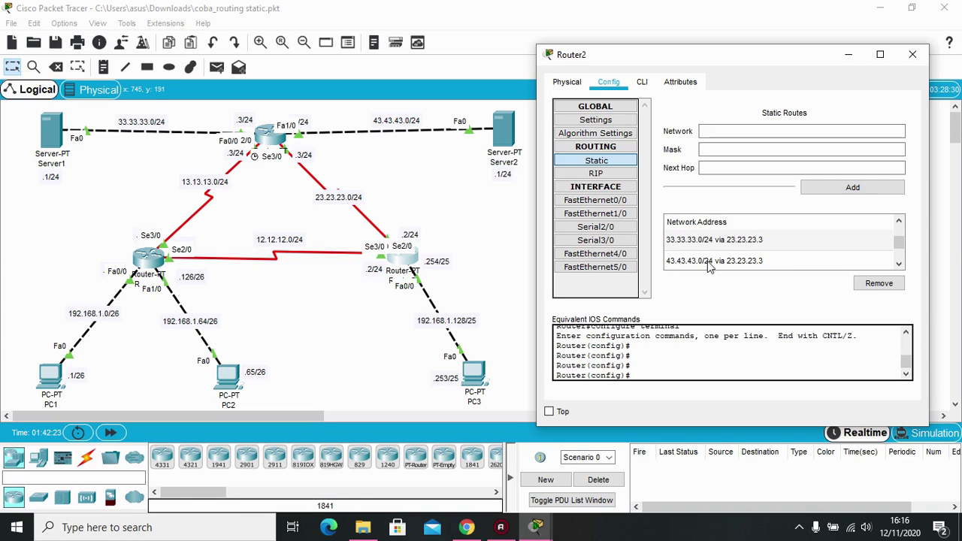
left_click(912, 54)
Step: Check Router3's configured static routes with the topology in view, and close its window
left_click(267, 137)
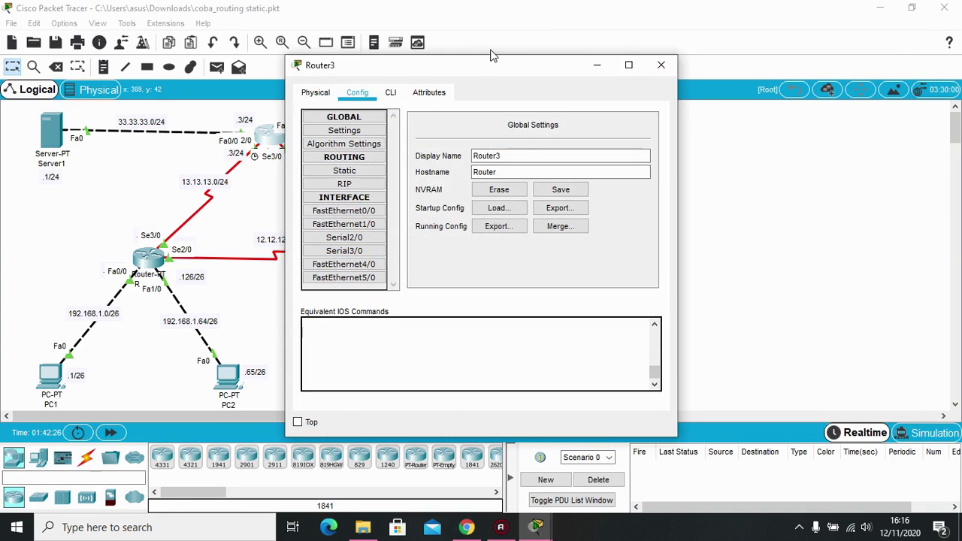
left_click_drag(471, 67, 798, 72)
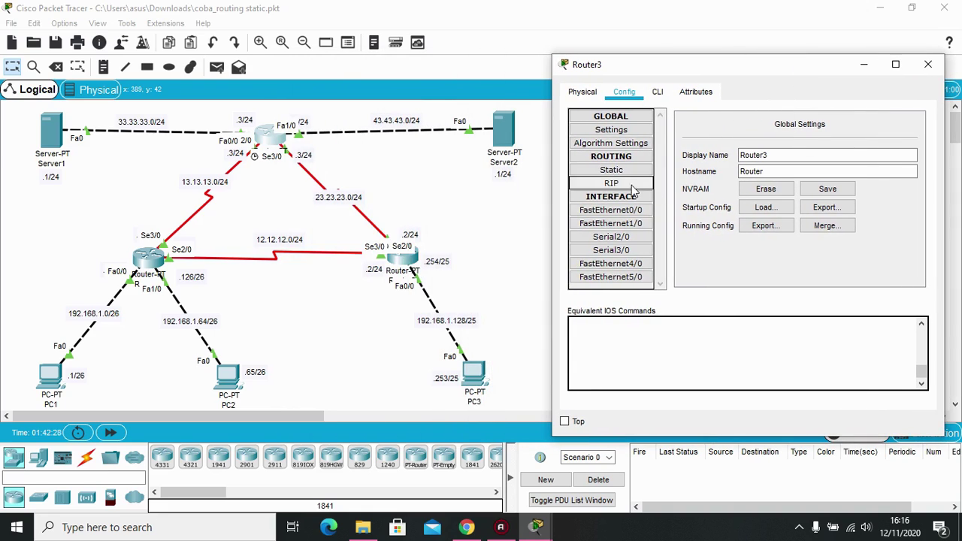
left_click(612, 171)
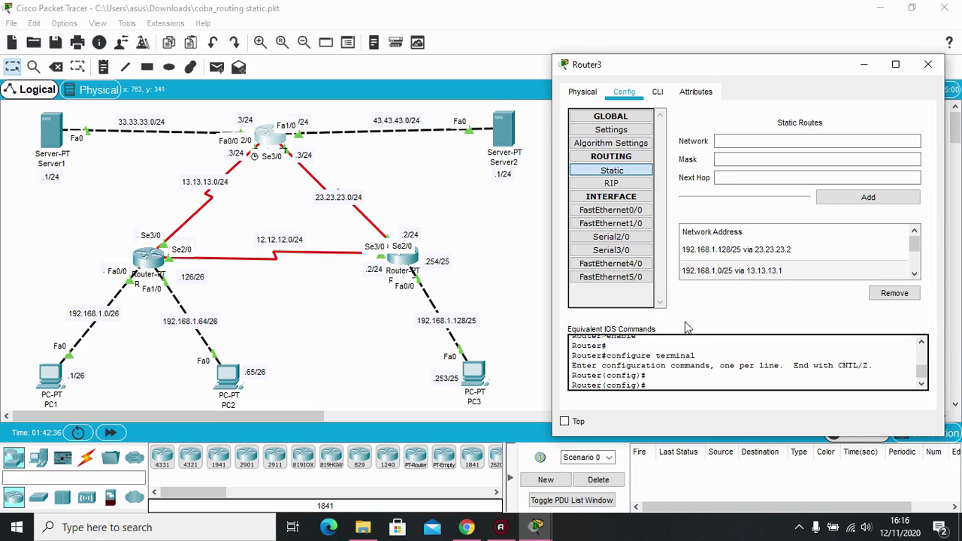
scroll(774, 275, "down", 1)
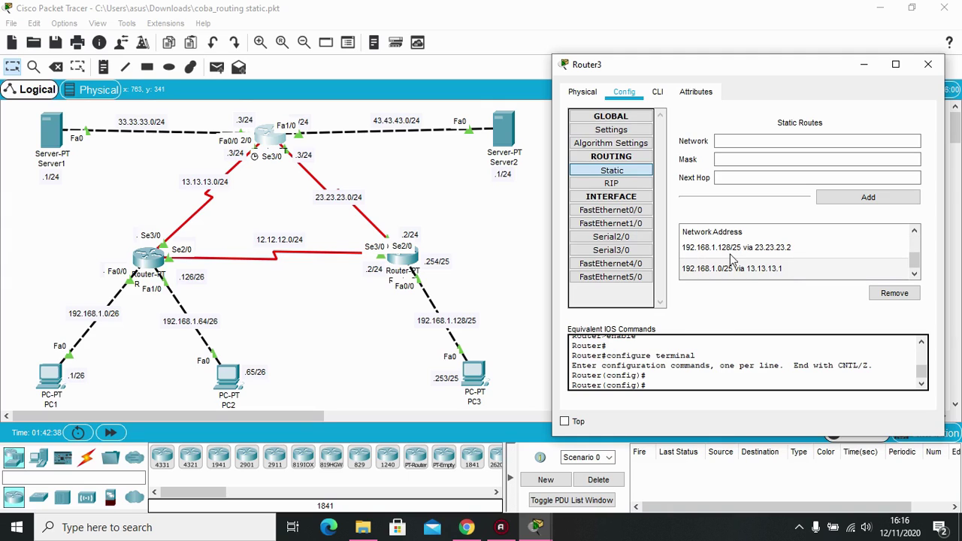
left_click(928, 64)
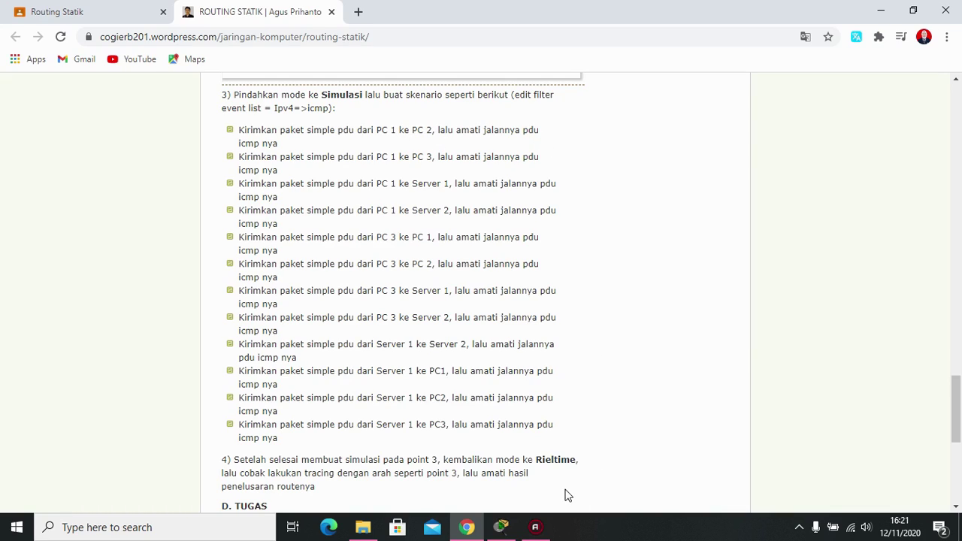
Step: Switch back to Cisco Packet Tracer, enter Simulation mode, and check the ICMP setting in the IPv4 event filters
left_click(503, 527)
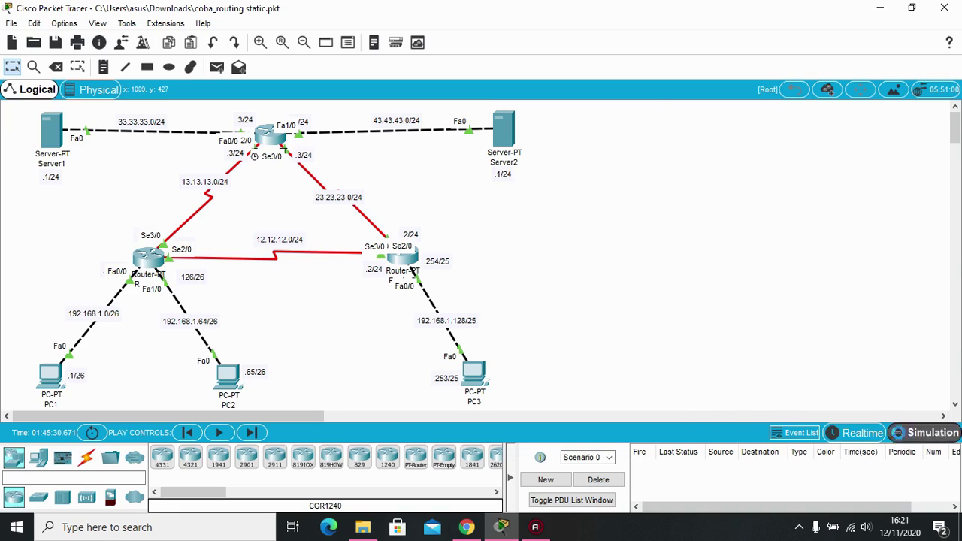
left_click(915, 436)
left_click(735, 414)
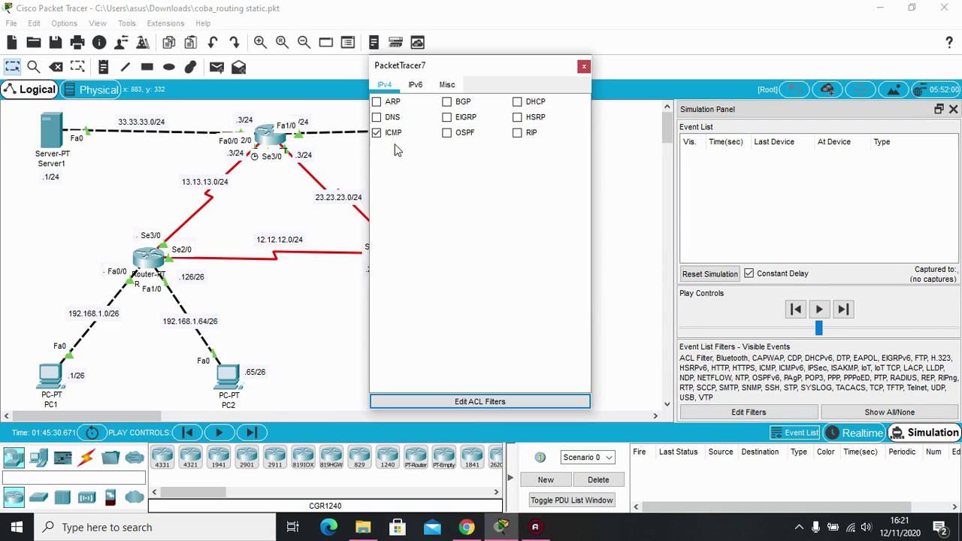
left_click(581, 61)
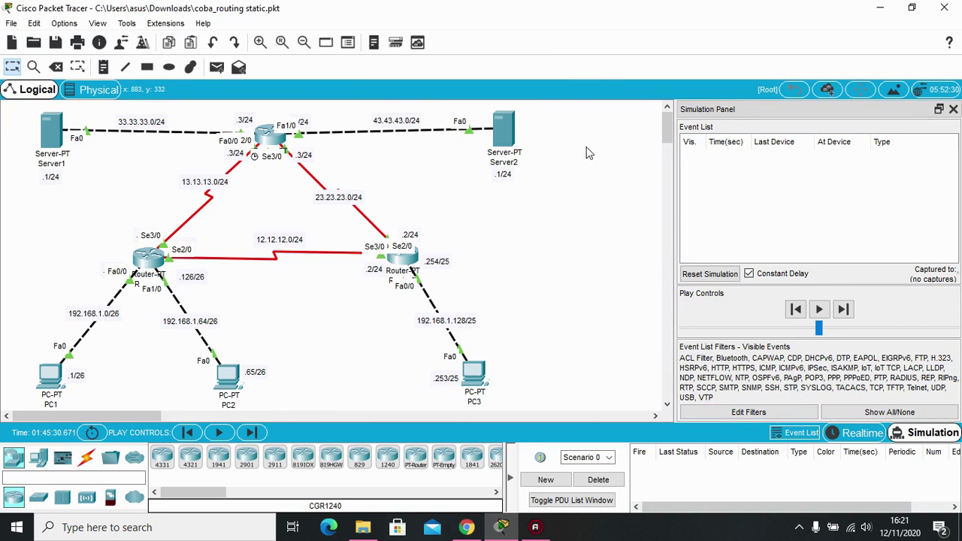
Step: Send a simple PDU from PC1 to PC2, advance the simulation event by event until the reply reaches PC1, and delete the scenario
left_click(217, 67)
left_click(54, 375)
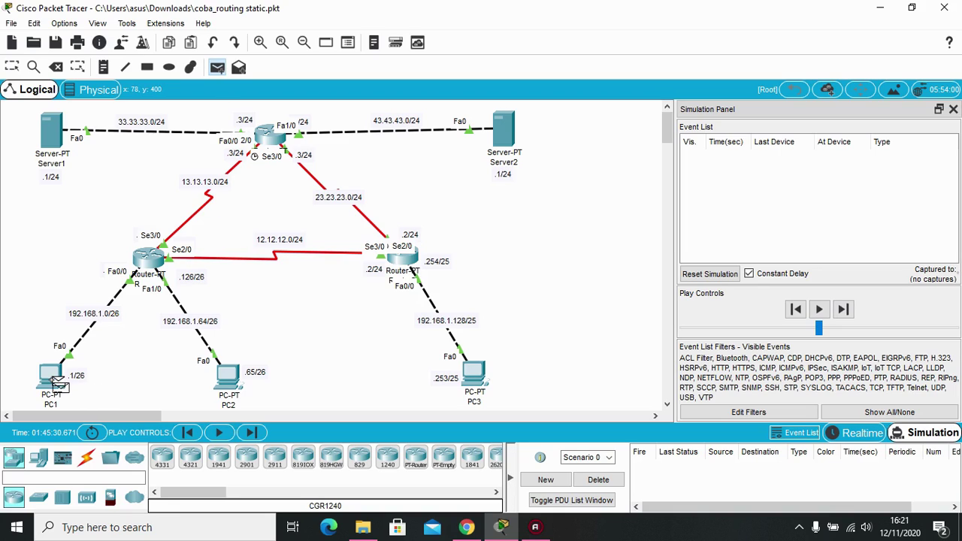
left_click(226, 384)
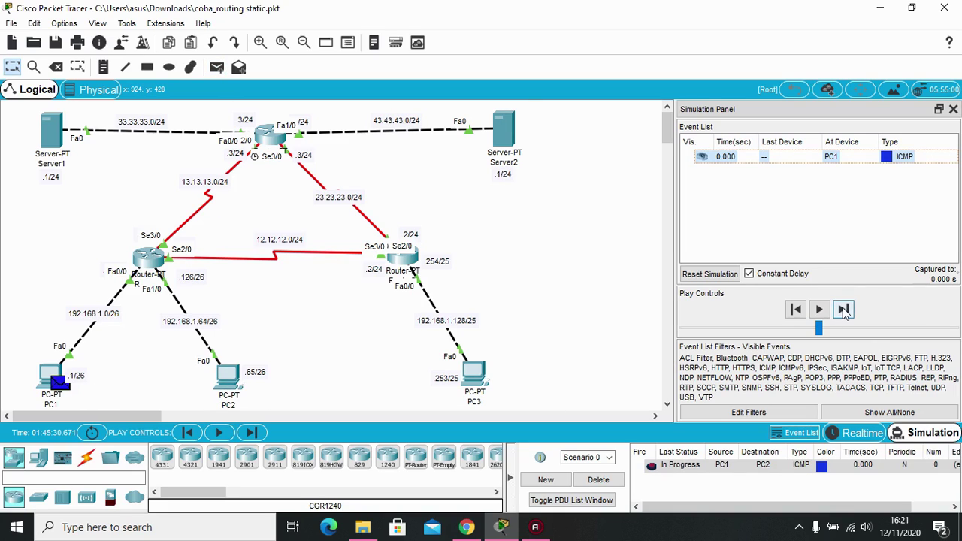
left_click(843, 310)
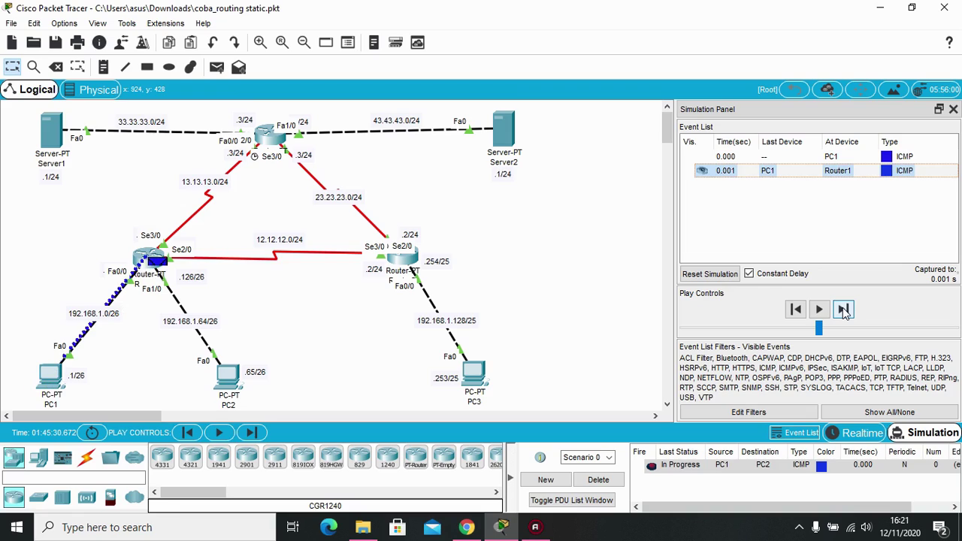
left_click(843, 309)
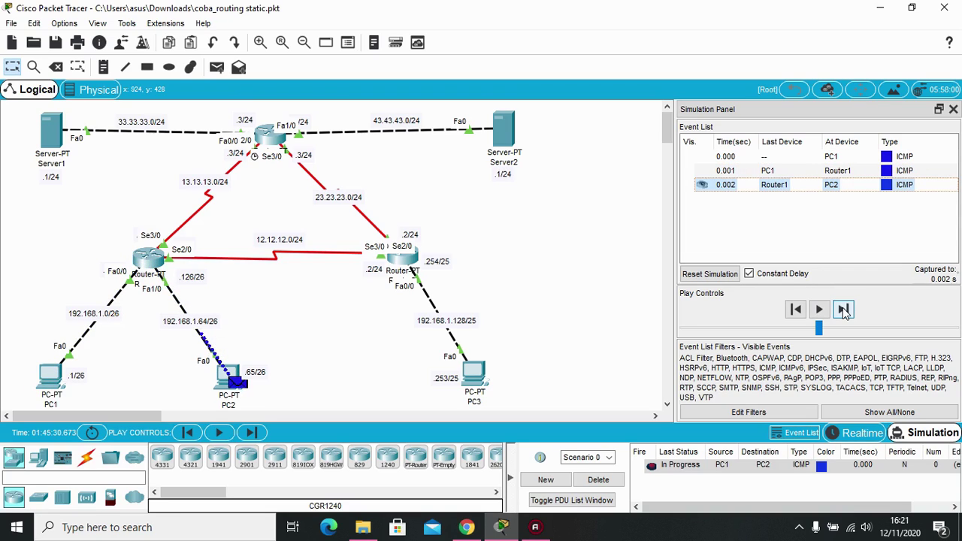
left_click(843, 309)
left_click(843, 310)
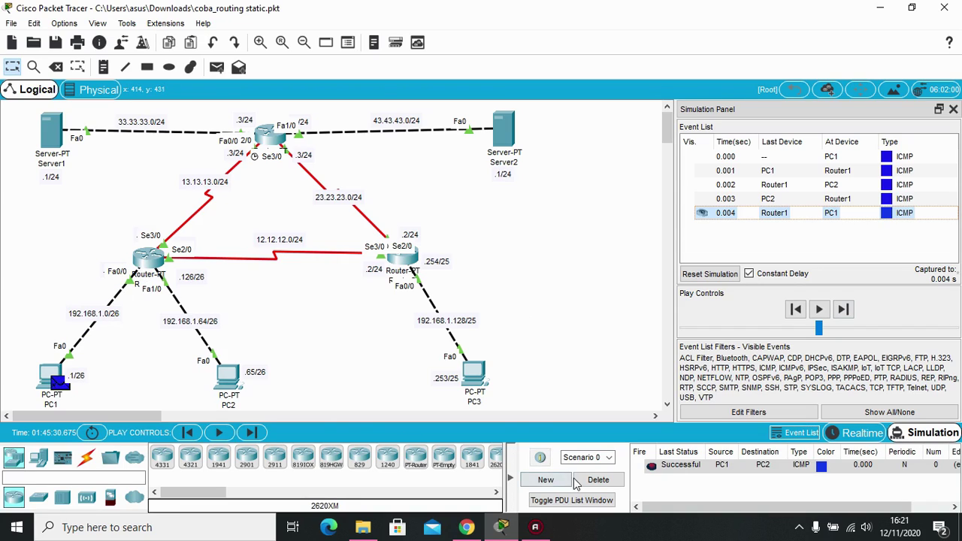
left_click(598, 481)
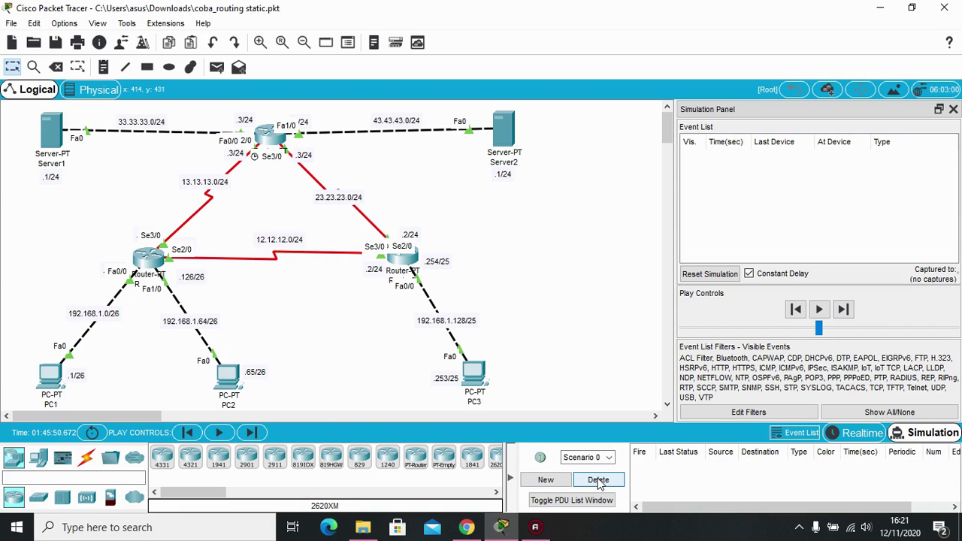
Step: Check the next test on the lab page in Chrome, and add a simple PDU from PC1 to PC3 in Cisco Packet Tracer
left_click(467, 527)
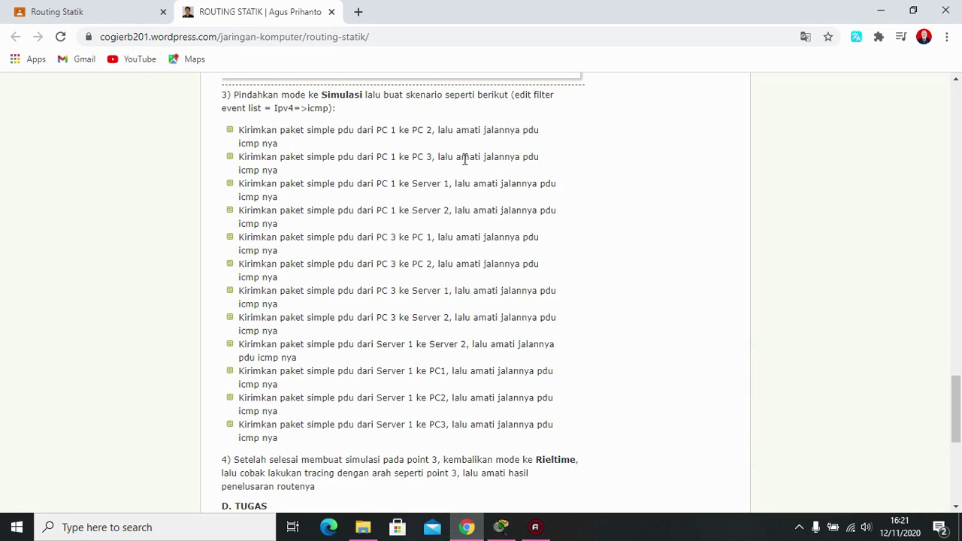
left_click(498, 526)
left_click(216, 68)
left_click(52, 380)
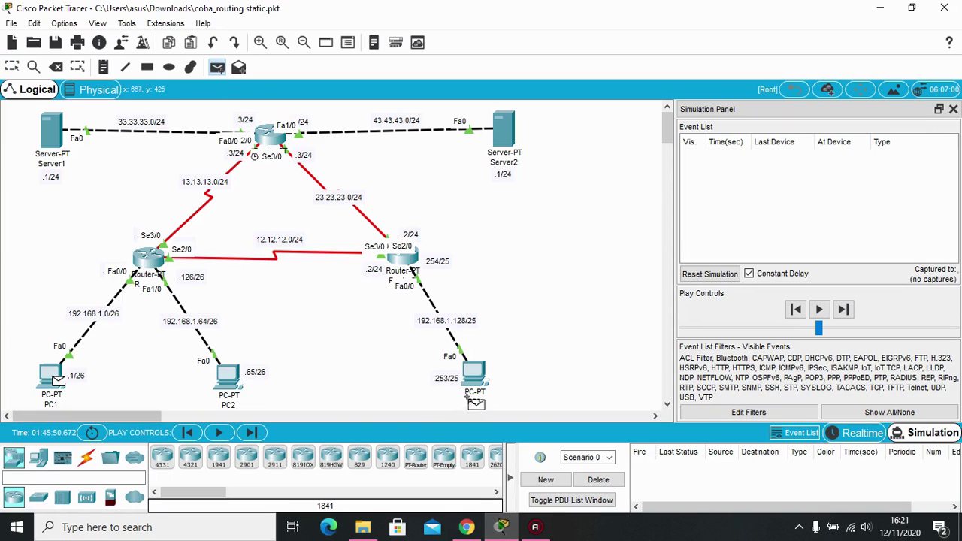
left_click(474, 373)
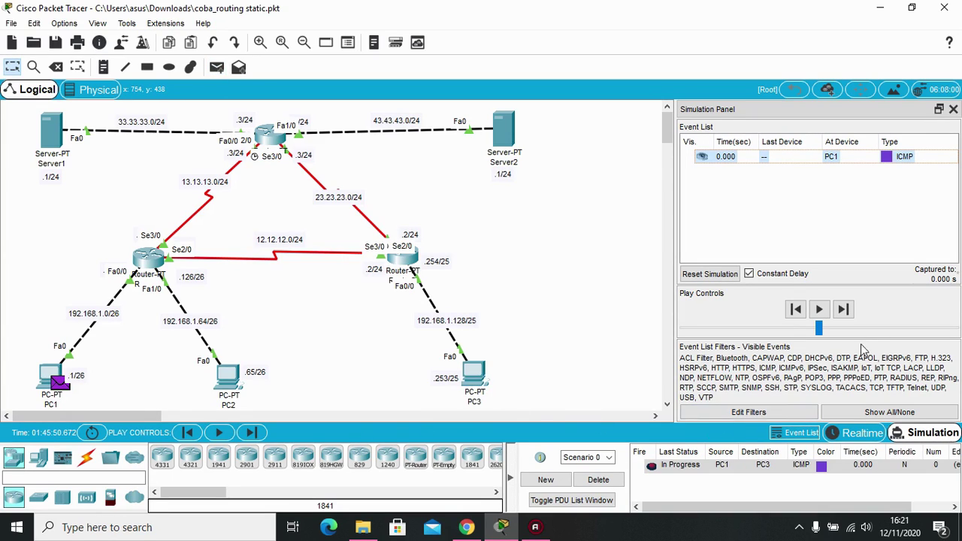
Step: Advance the PC1 to PC3 PDU event by event until the reply reaches PC1, and delete the scenario
left_click(844, 315)
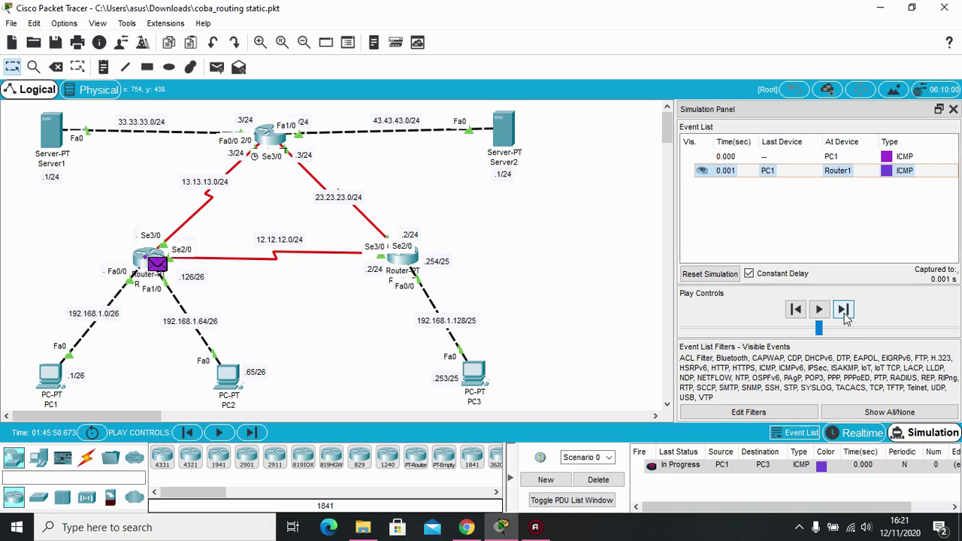
left_click(844, 314)
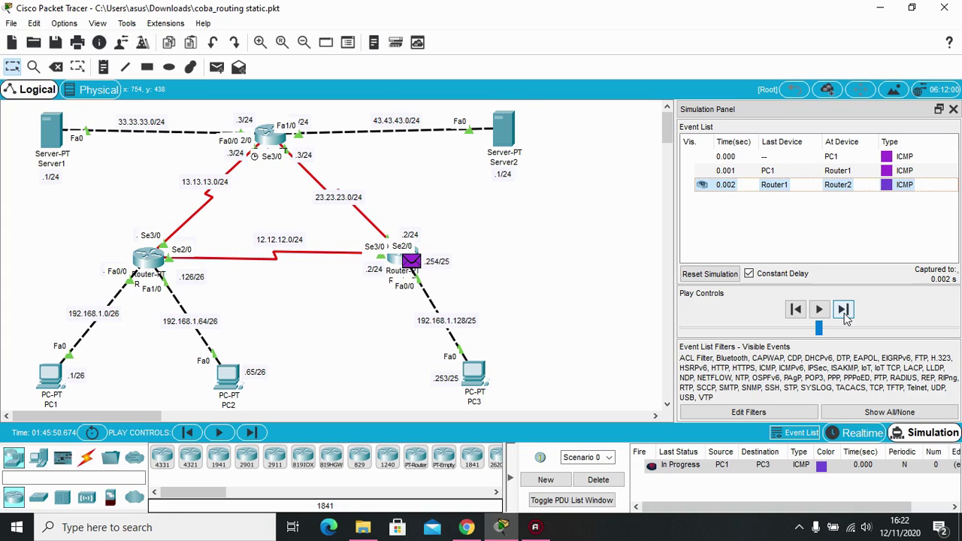
left_click(844, 315)
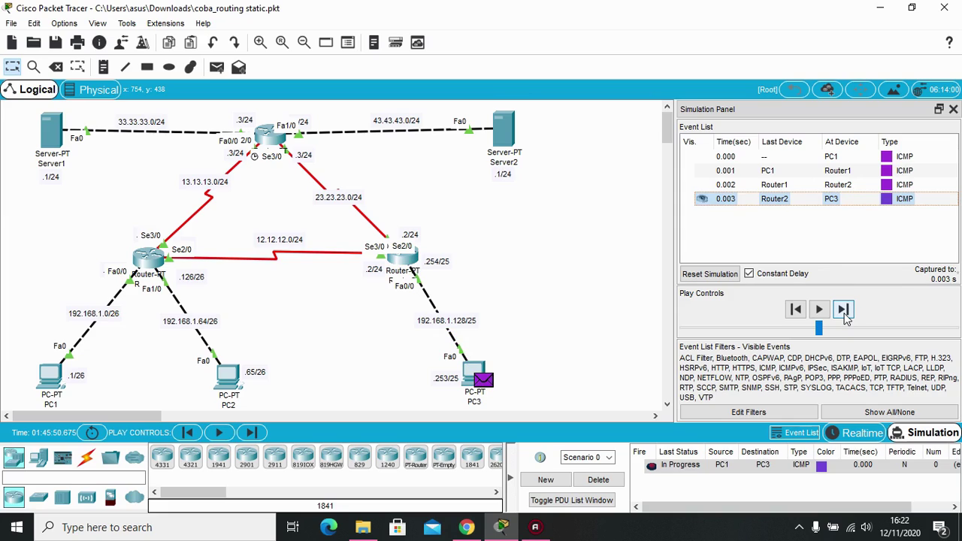
left_click(844, 315)
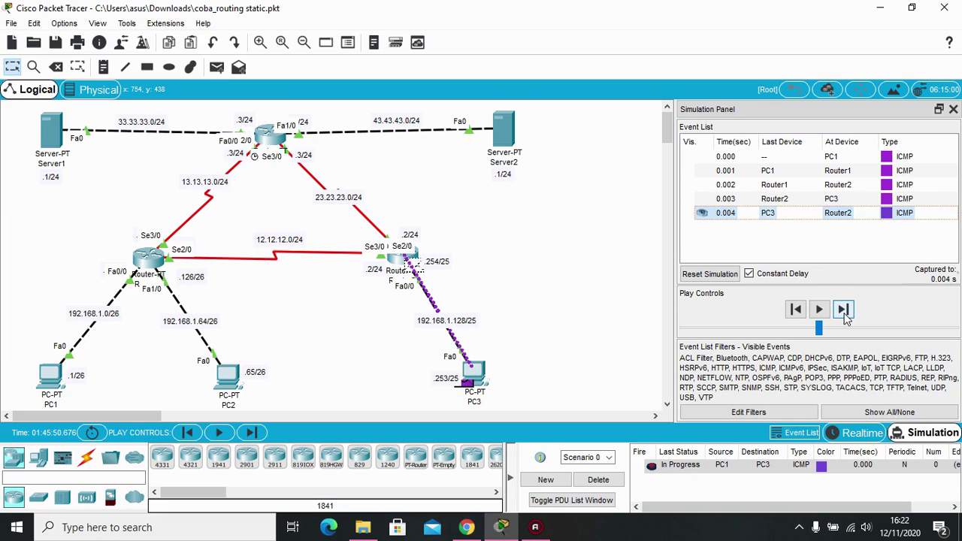
left_click(844, 314)
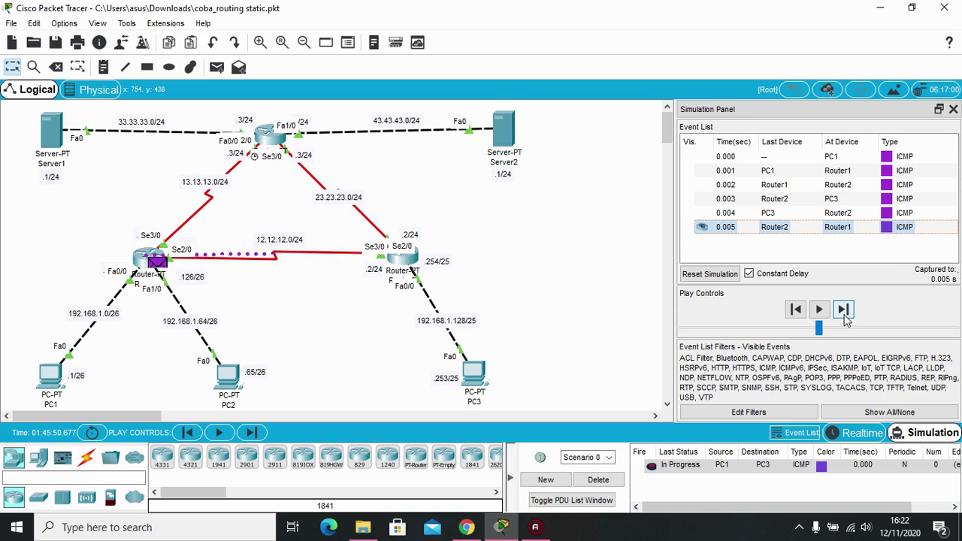
left_click(844, 314)
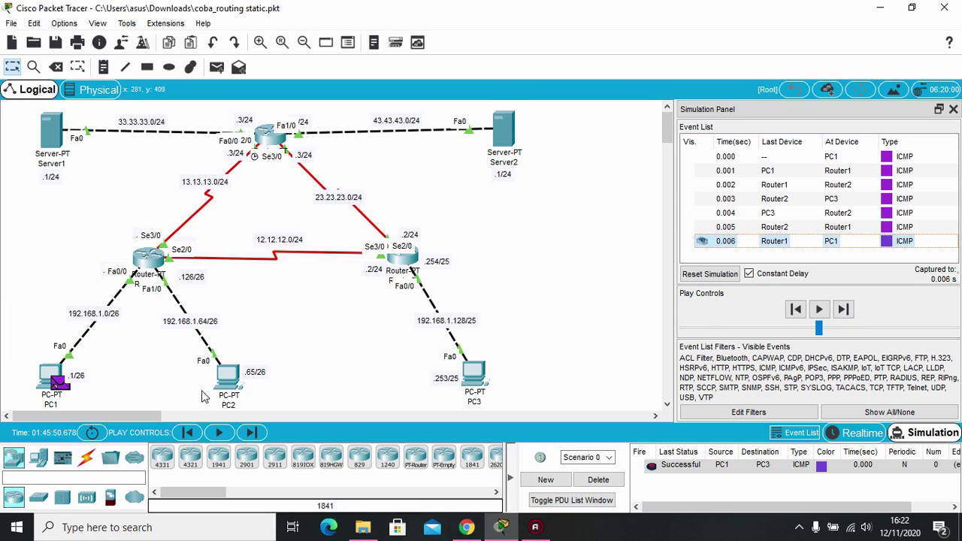
left_click(598, 479)
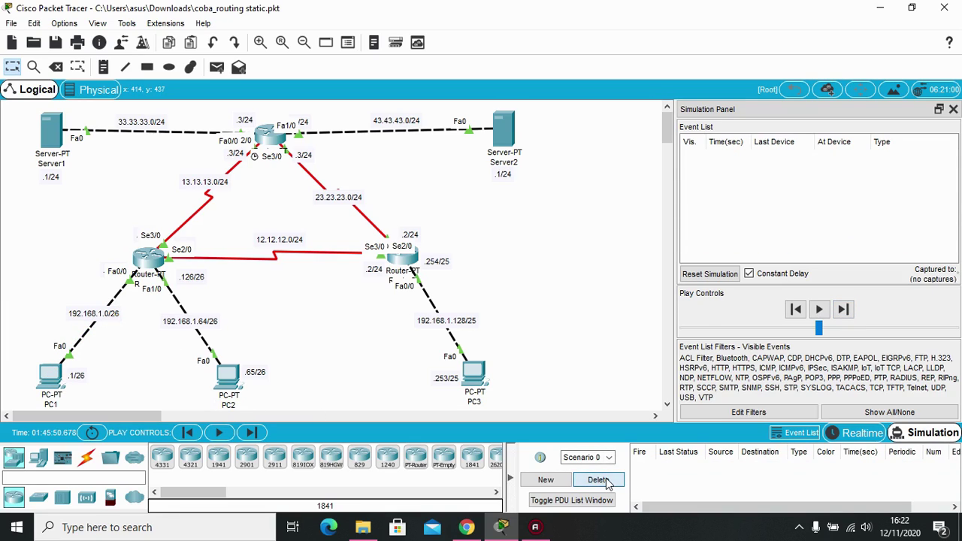
Step: Check the following test on the lab page in Chrome, and add a simple PDU from PC1 to Server1 in Cisco Packet Tracer
left_click(466, 527)
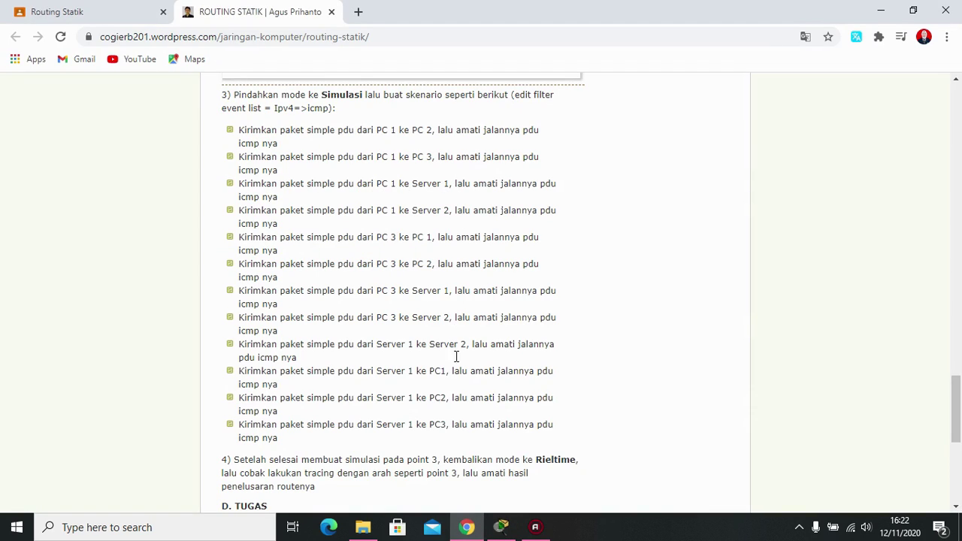
left_click(501, 527)
left_click(217, 67)
left_click(51, 372)
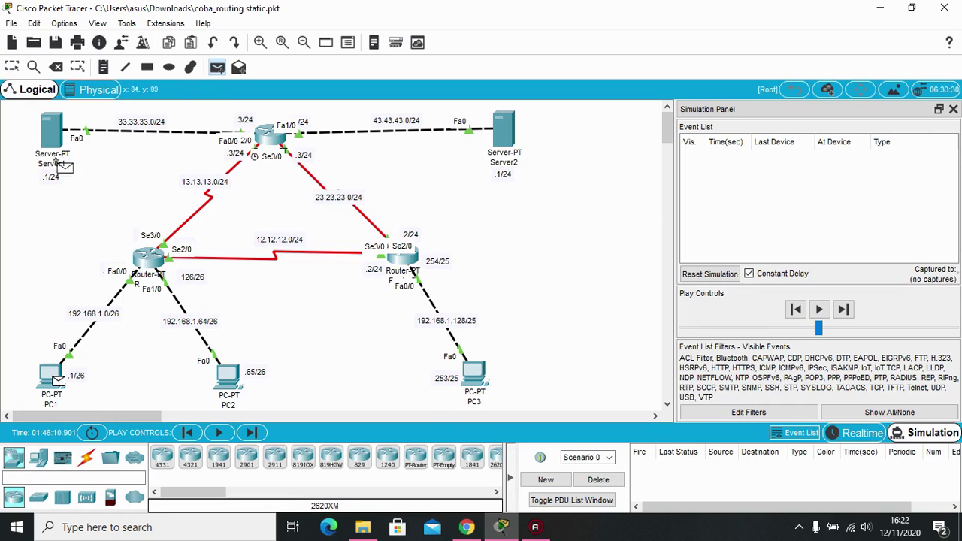
left_click(54, 142)
Step: Advance the PC1 to Server1 PDU event by event until the reply reaches PC1, and delete the scenario
left_click(843, 309)
left_click(843, 310)
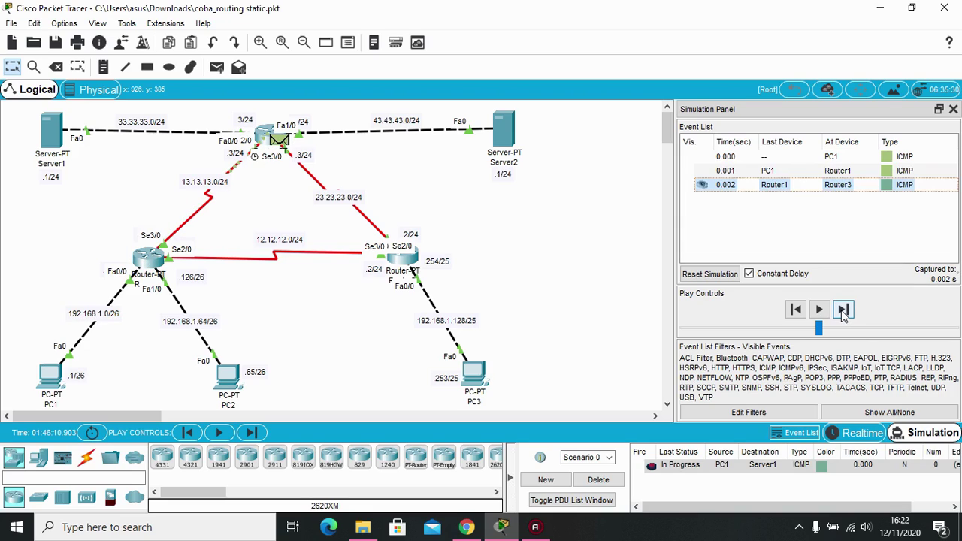
left_click(843, 310)
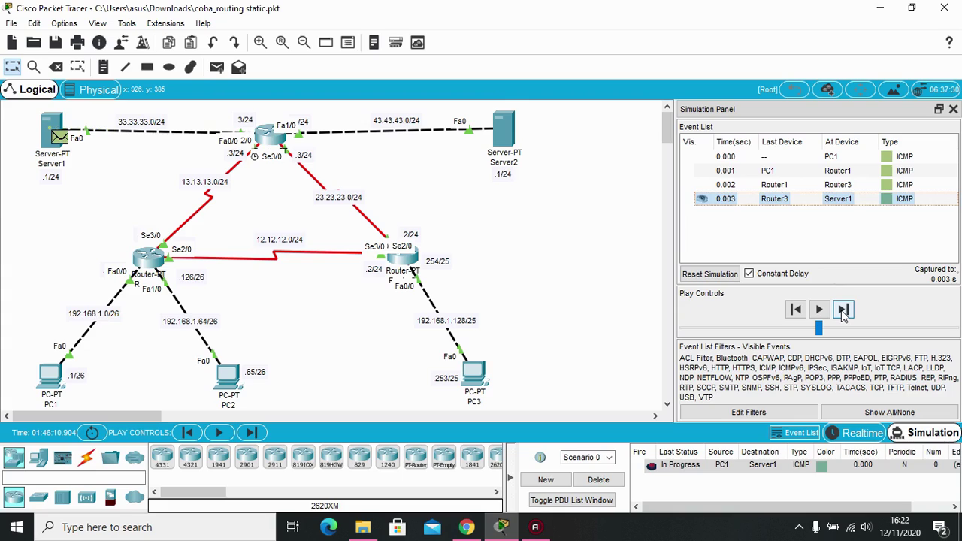
left_click(844, 310)
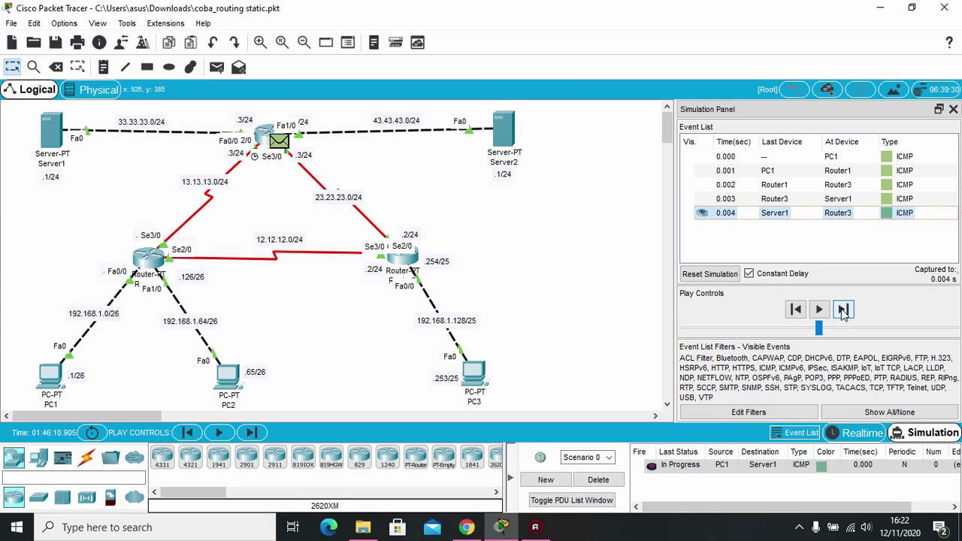
left_click(843, 309)
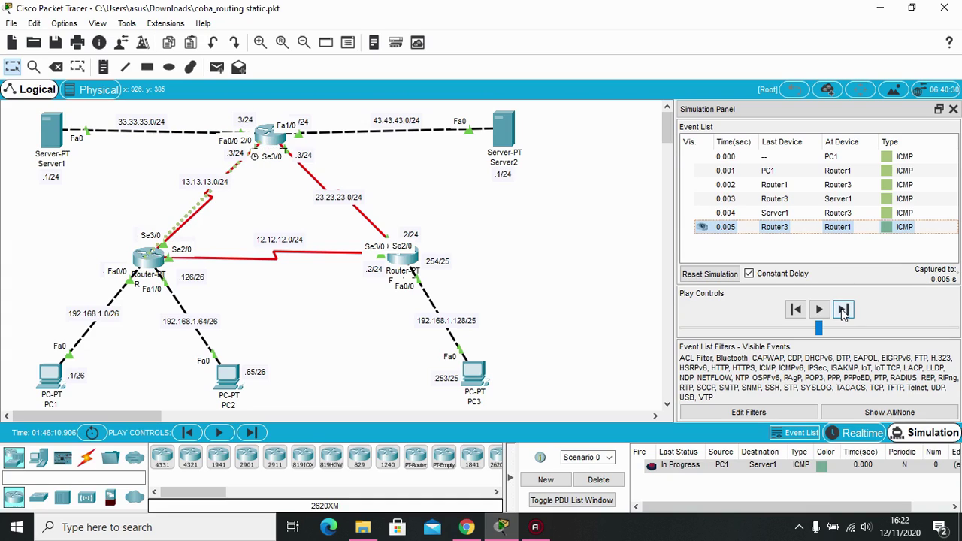
left_click(843, 309)
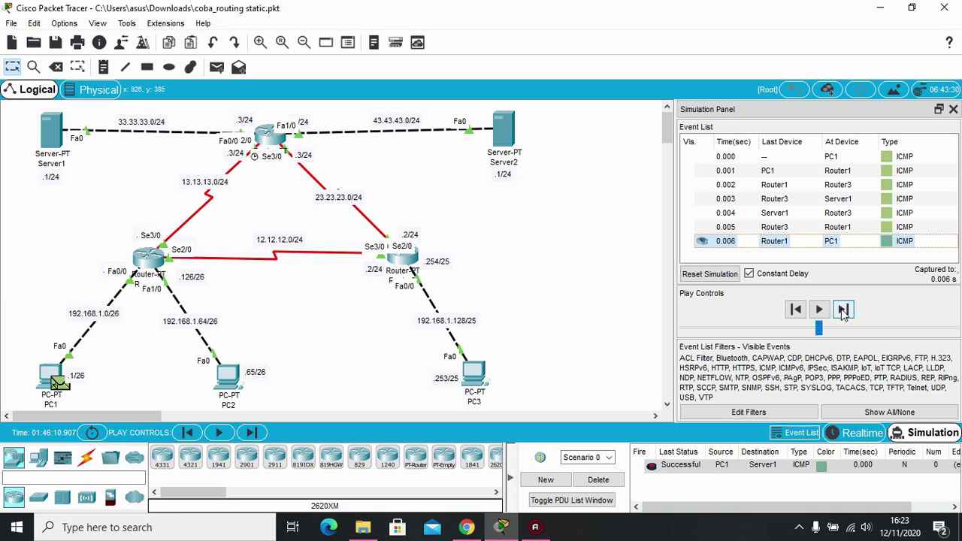
left_click(605, 482)
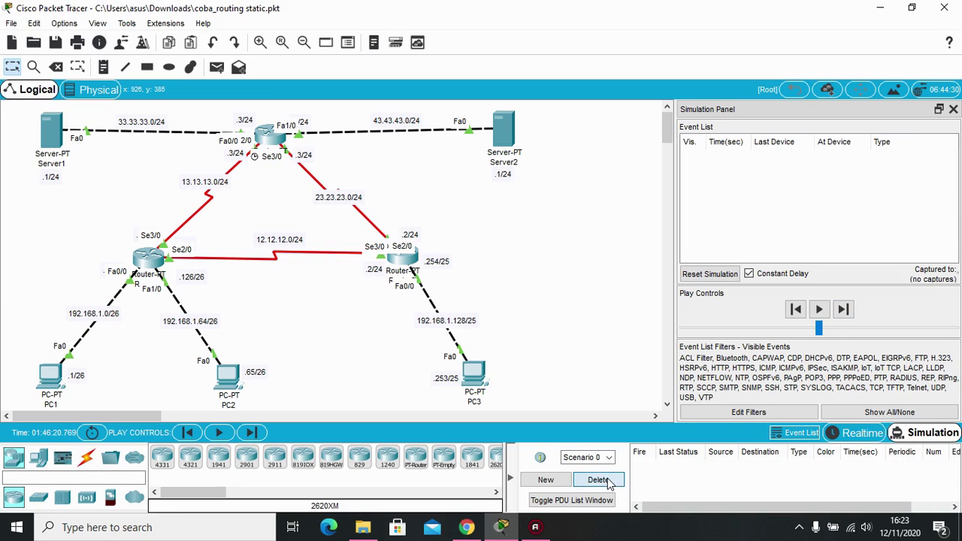
Step: Check the lab page in Chrome, try sending a simple PDU from PC1 to Server2 in Cisco Packet Tracer, and delete the scenario
left_click(466, 527)
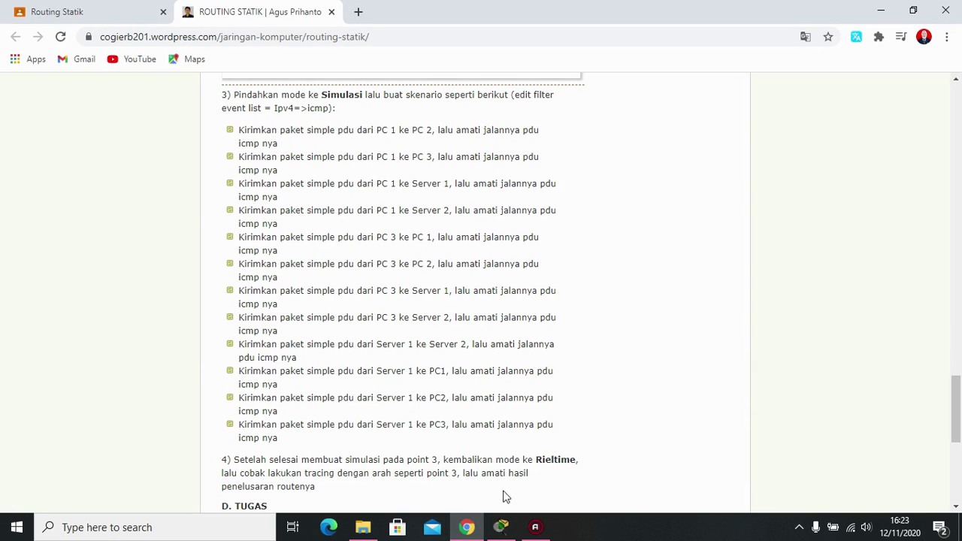
left_click(501, 526)
left_click(216, 68)
left_click(52, 376)
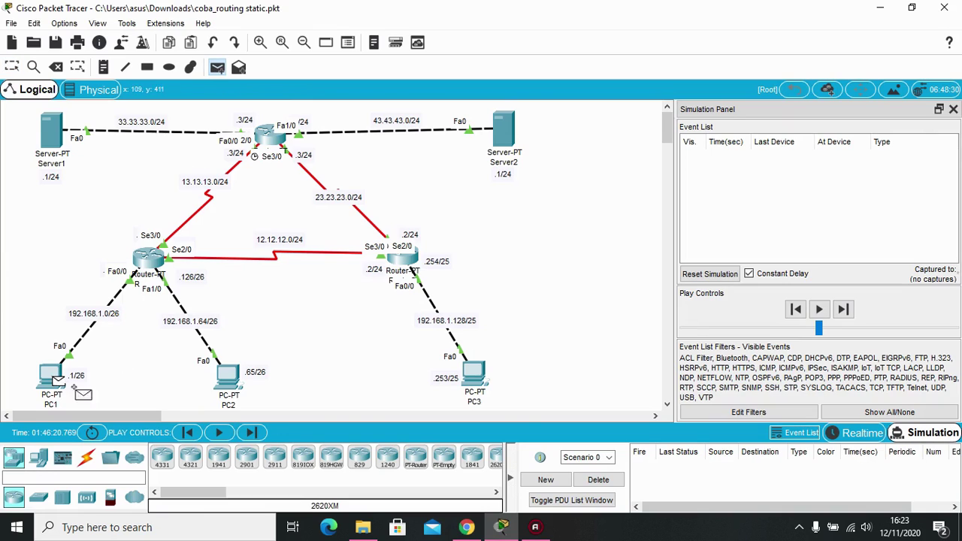
left_click(503, 132)
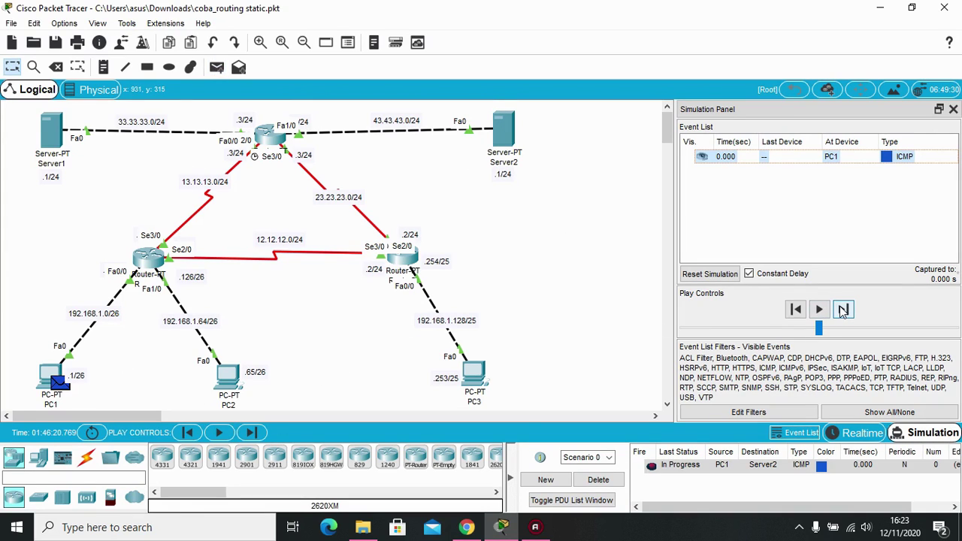
left_click(843, 310)
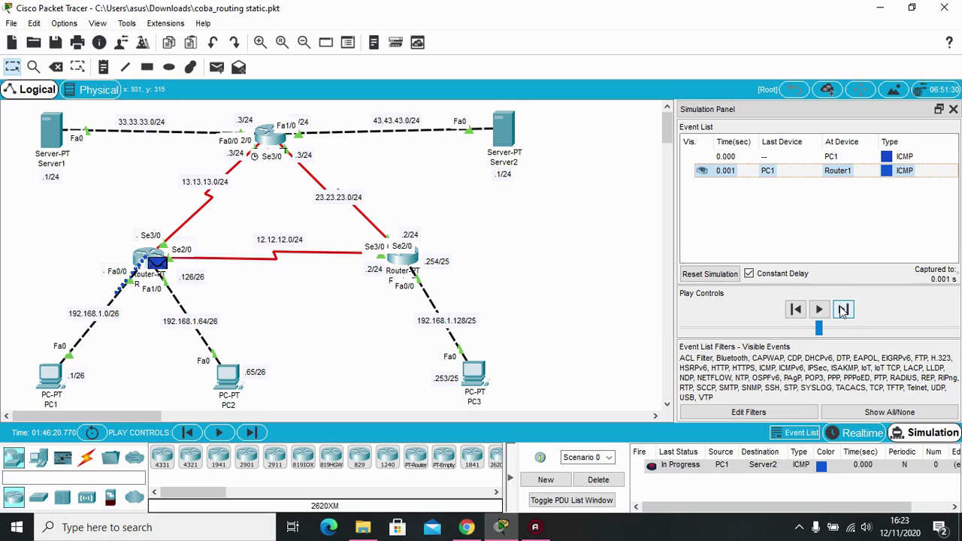
left_click(843, 309)
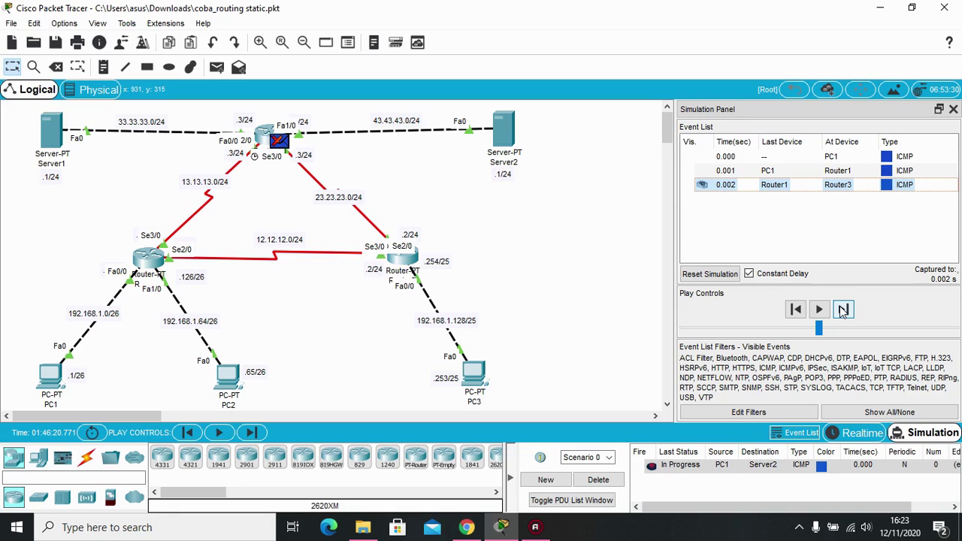
left_click(612, 480)
Step: Add a simple PDU from PC1 to Server2 again
left_click(216, 67)
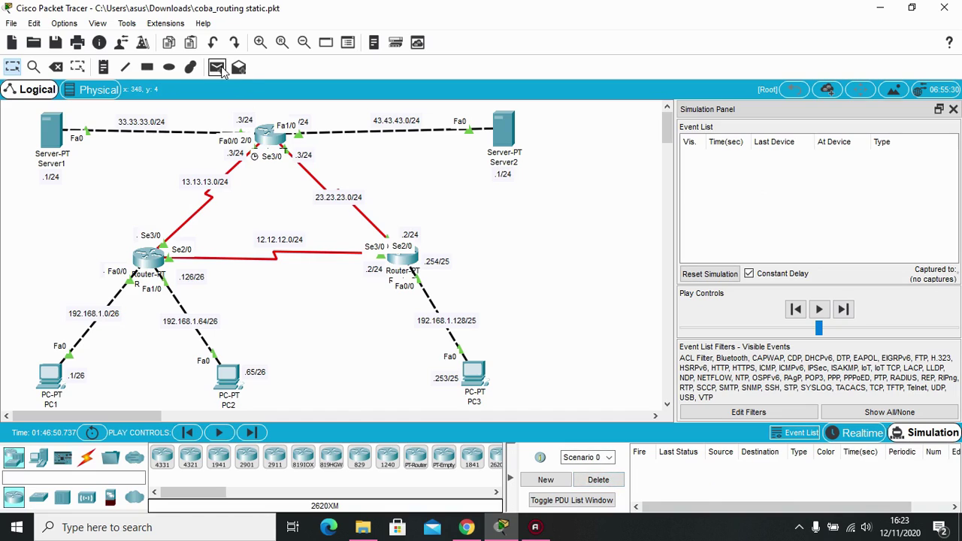
left_click(51, 374)
left_click(505, 133)
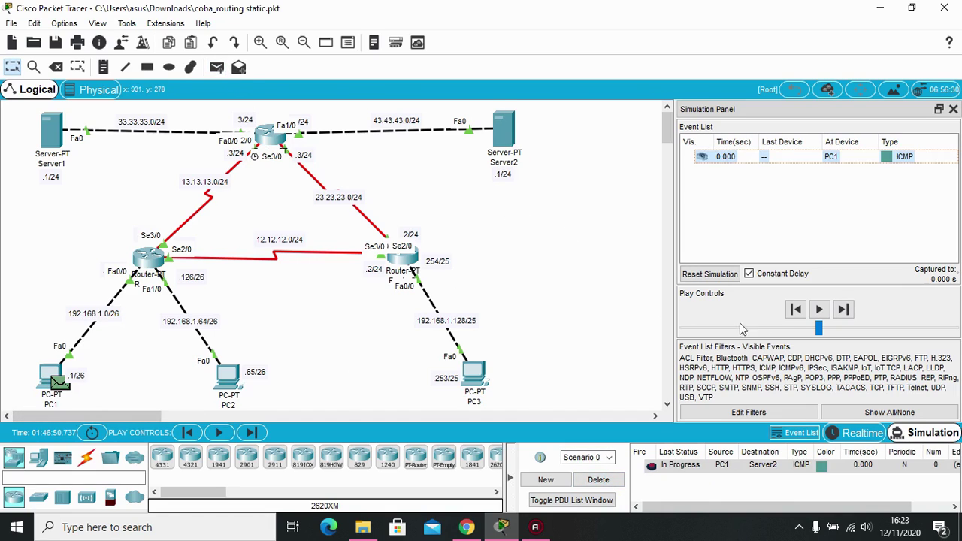
Step: Advance the PC1 to Server2 PDU event by event until the reply reaches PC1, and delete the scenario
left_click(843, 310)
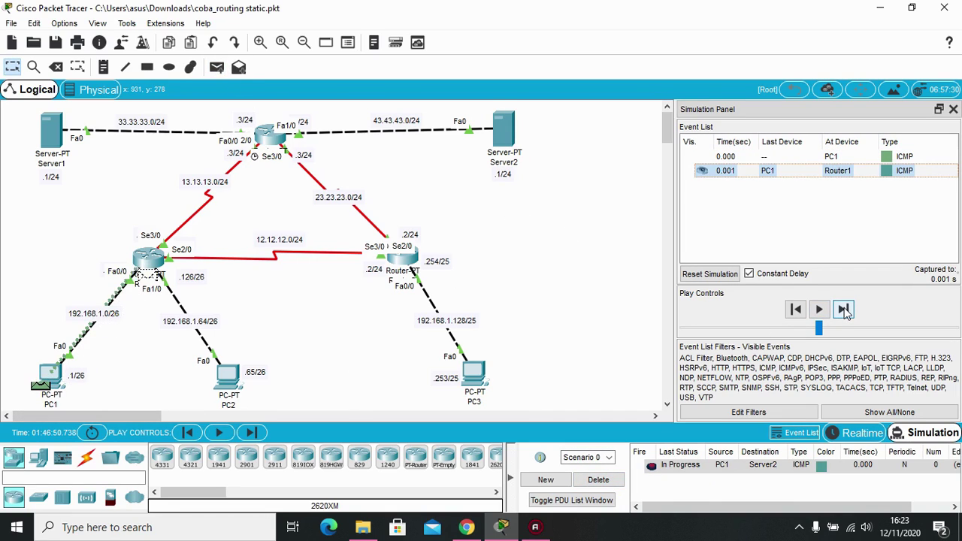
left_click(844, 310)
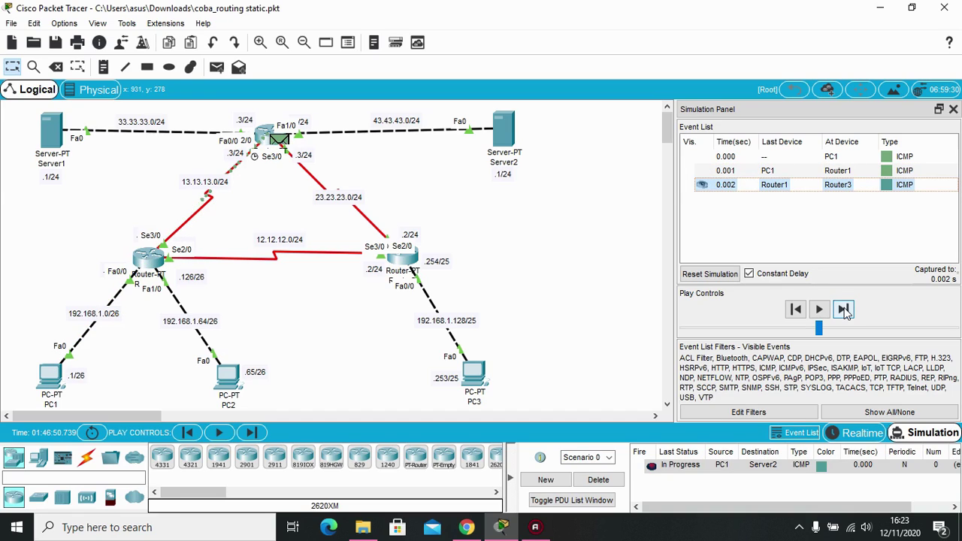
left_click(844, 310)
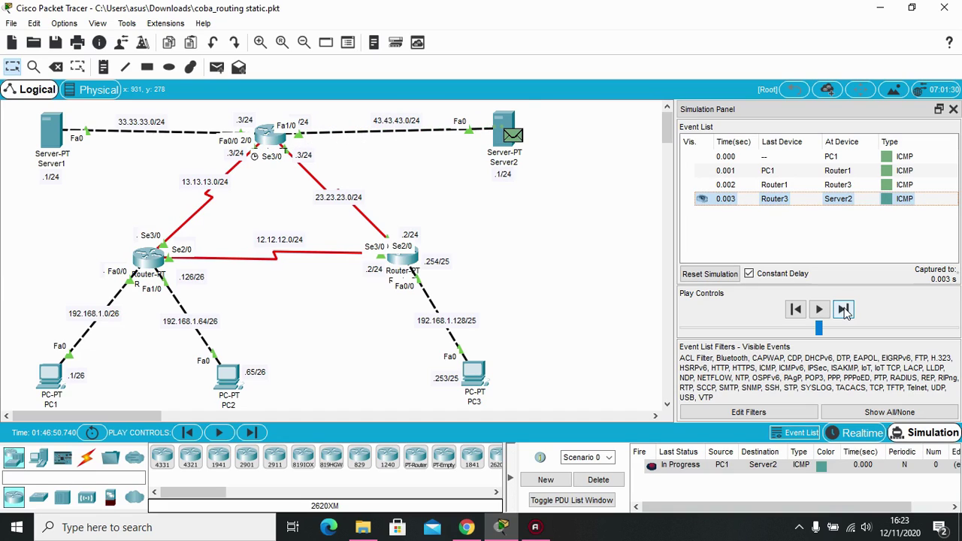
left_click(843, 310)
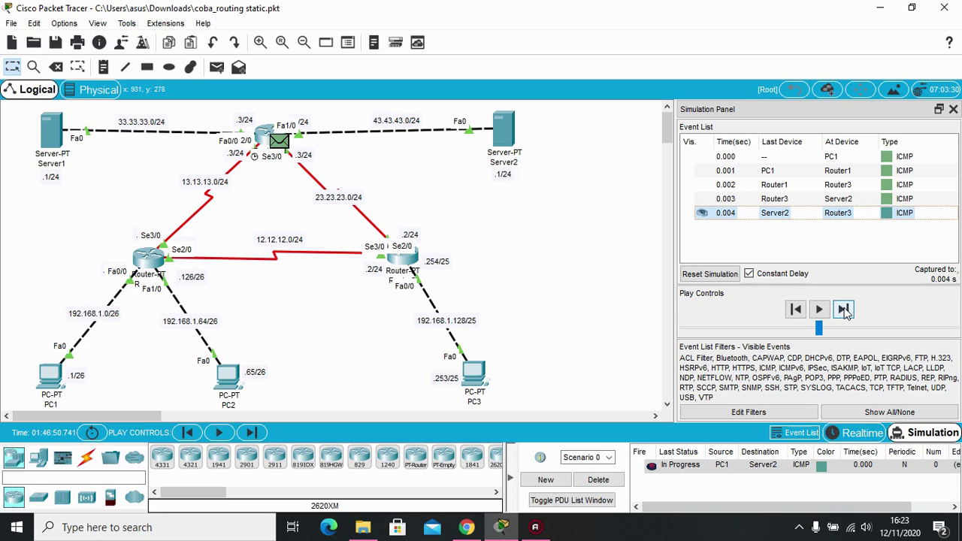
left_click(843, 309)
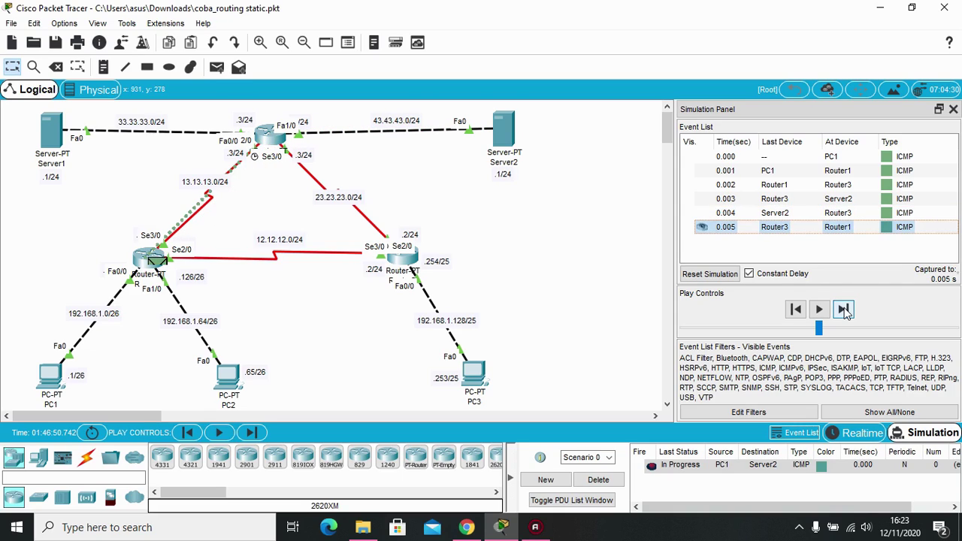
left_click(844, 310)
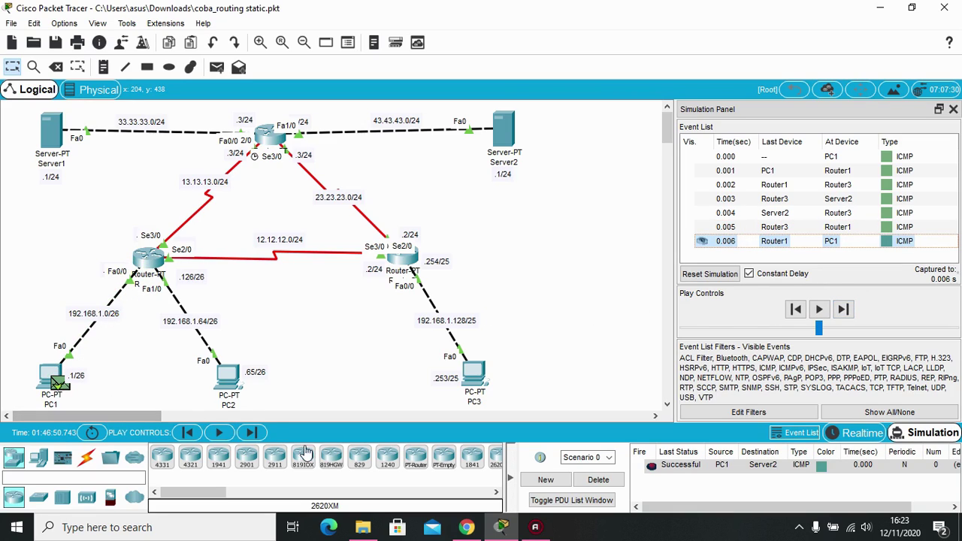
left_click(584, 484)
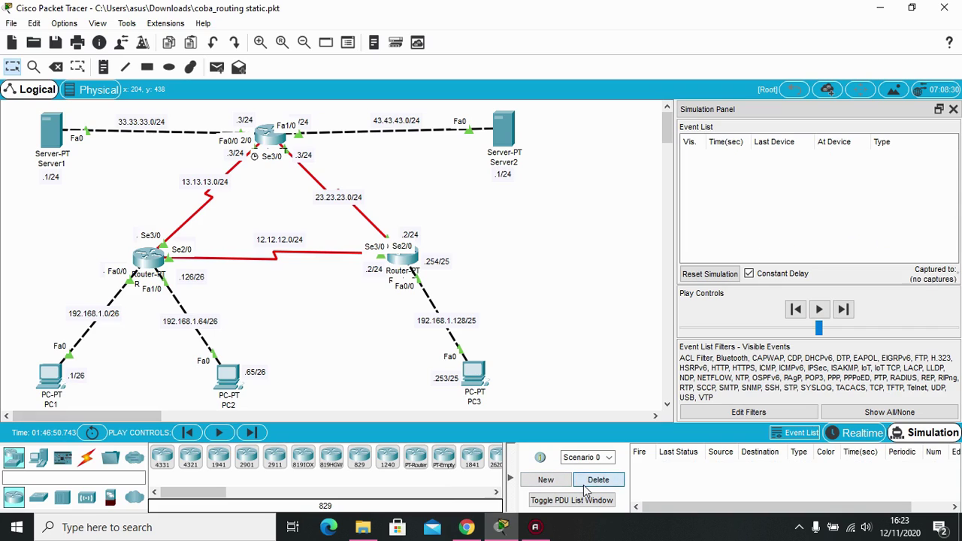
Step: Check the next test on the lab page in Chrome, and add a simple PDU from PC3 to PC1 in Cisco Packet Tracer
left_click(467, 527)
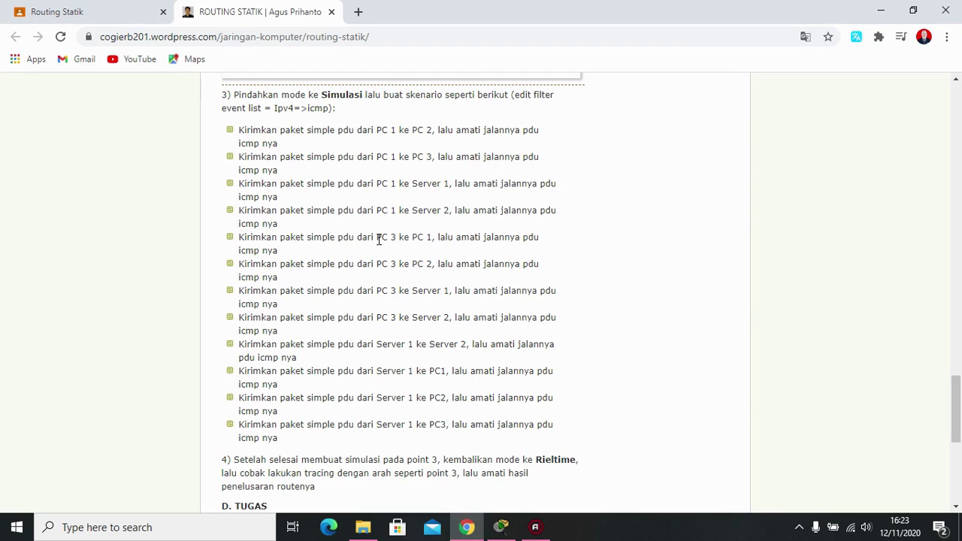
left_click(501, 527)
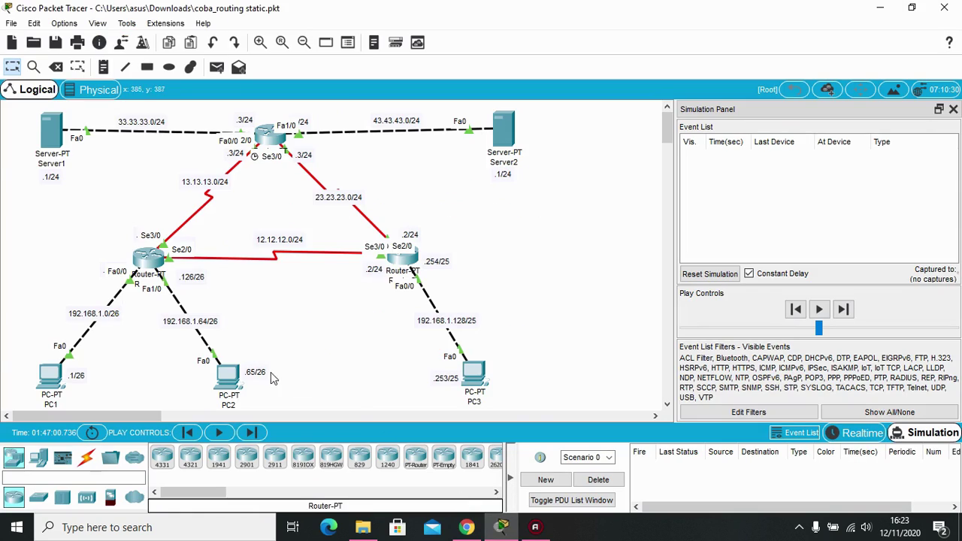
left_click(216, 67)
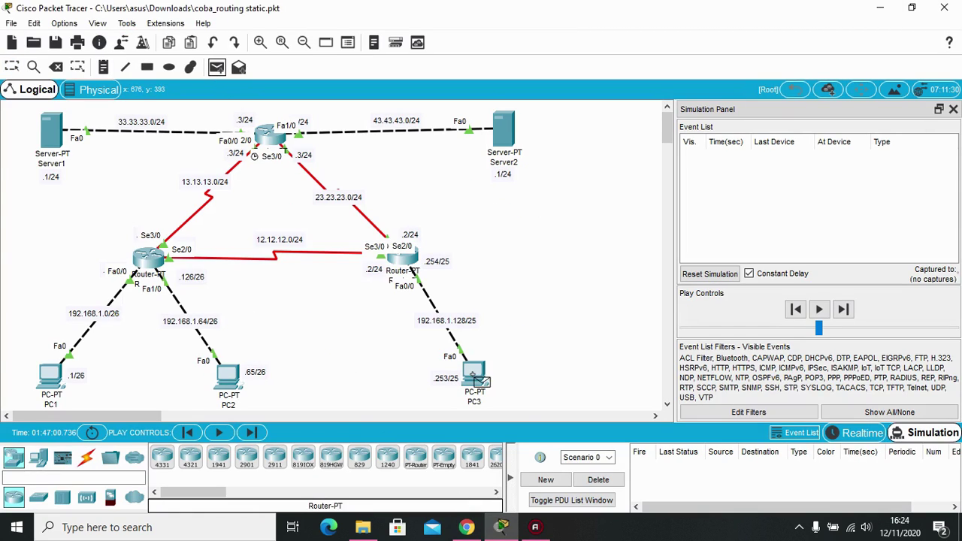
left_click(475, 377)
left_click(51, 377)
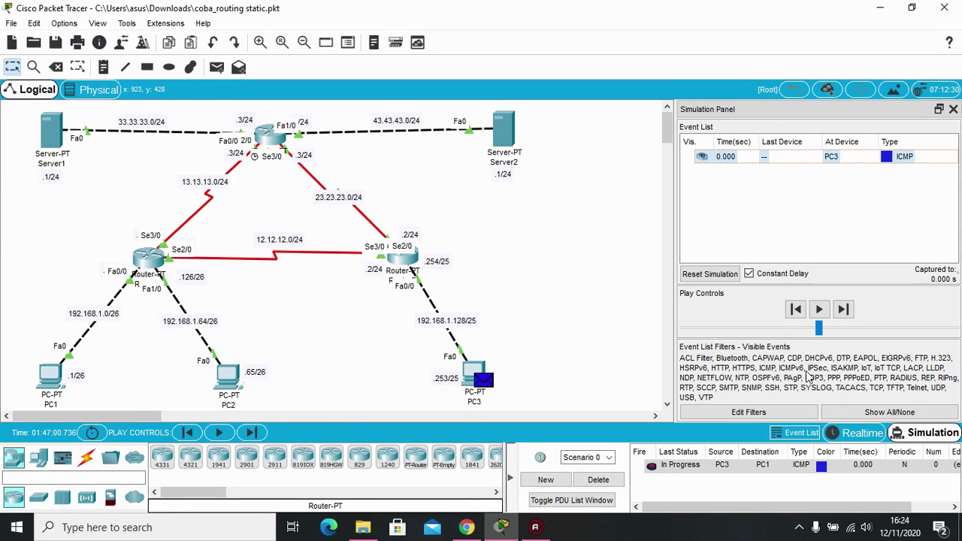
Step: Advance the PC3 to PC1 PDU event by event until the reply reaches PC3, and delete the scenario
left_click(843, 310)
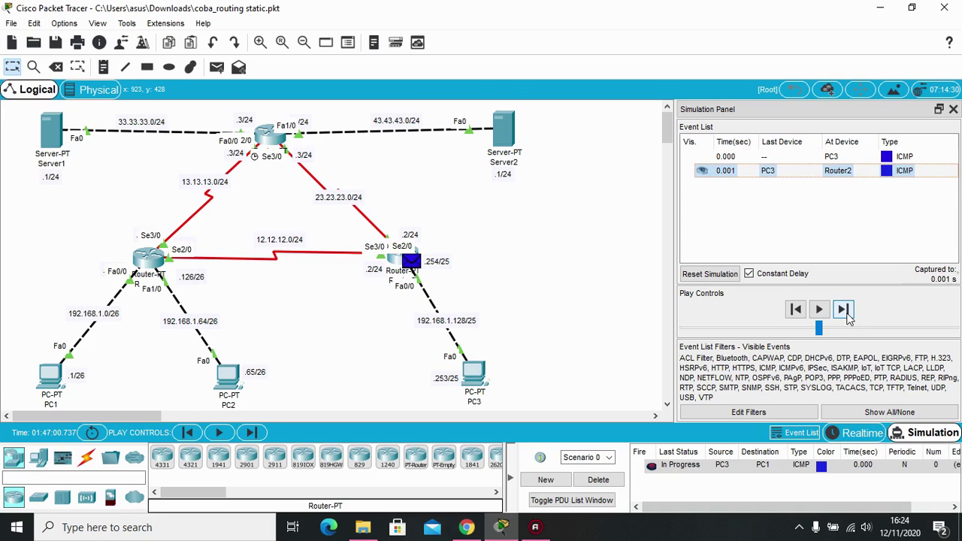
left_click(847, 317)
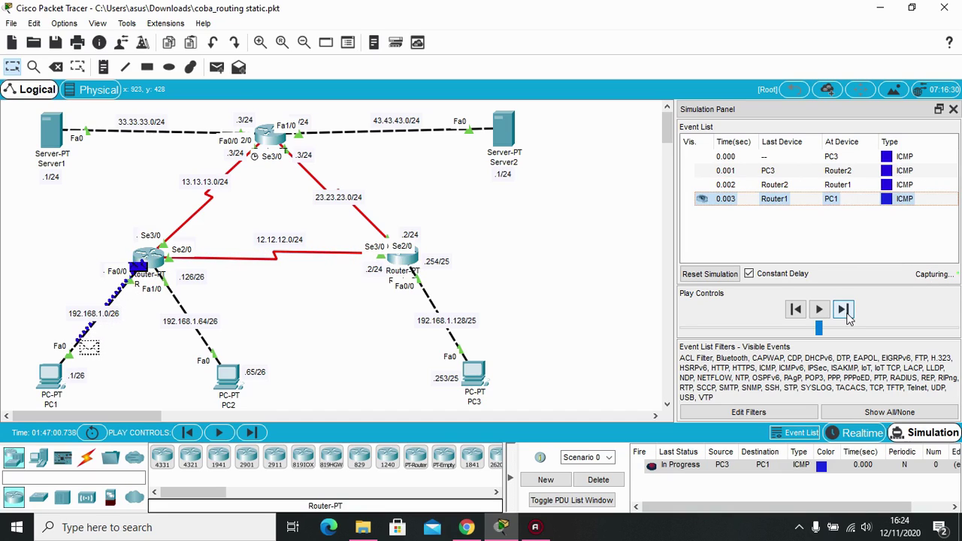
left_click(843, 309)
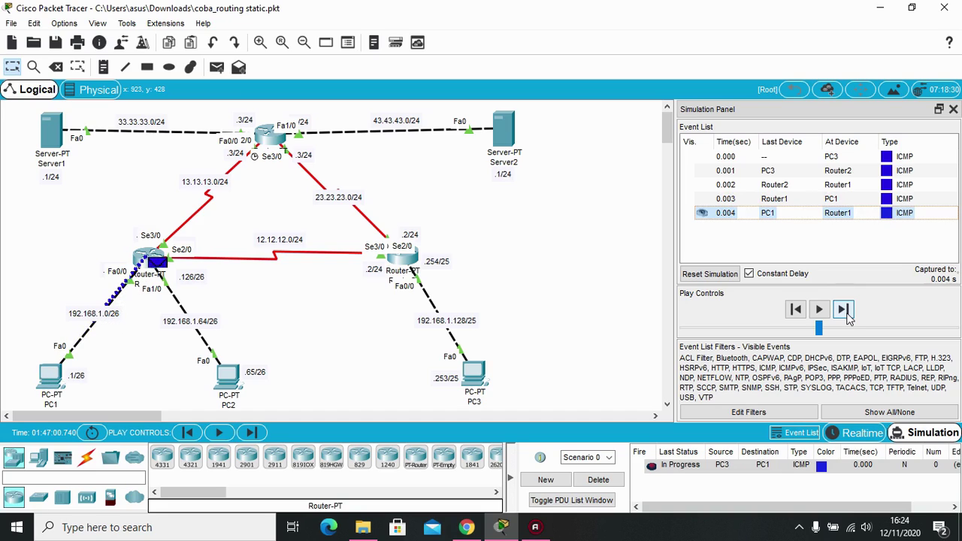
left_click(847, 317)
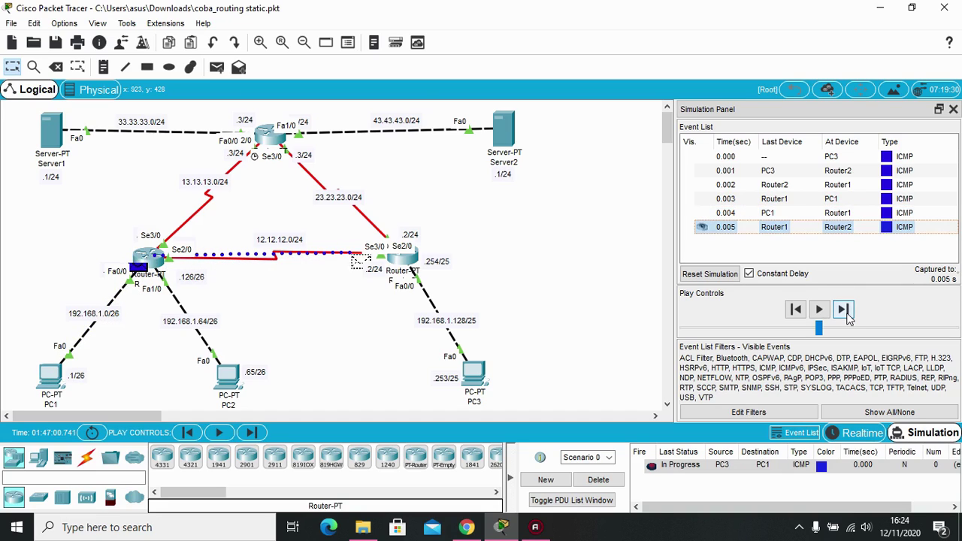
left_click(847, 317)
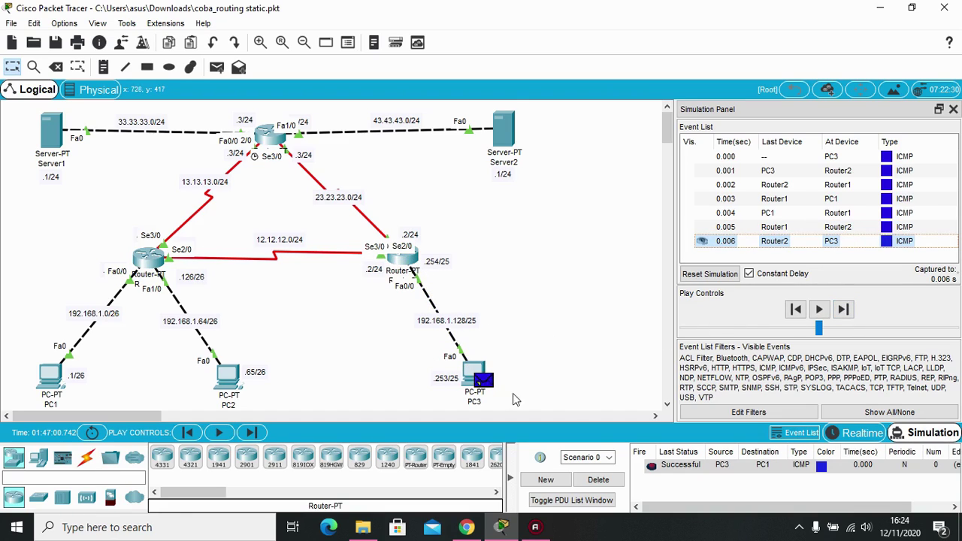
left_click(598, 480)
Step: Check the following test on the lab page in Chrome, and add a simple PDU from PC3 to PC2 in Cisco Packet Tracer
left_click(466, 528)
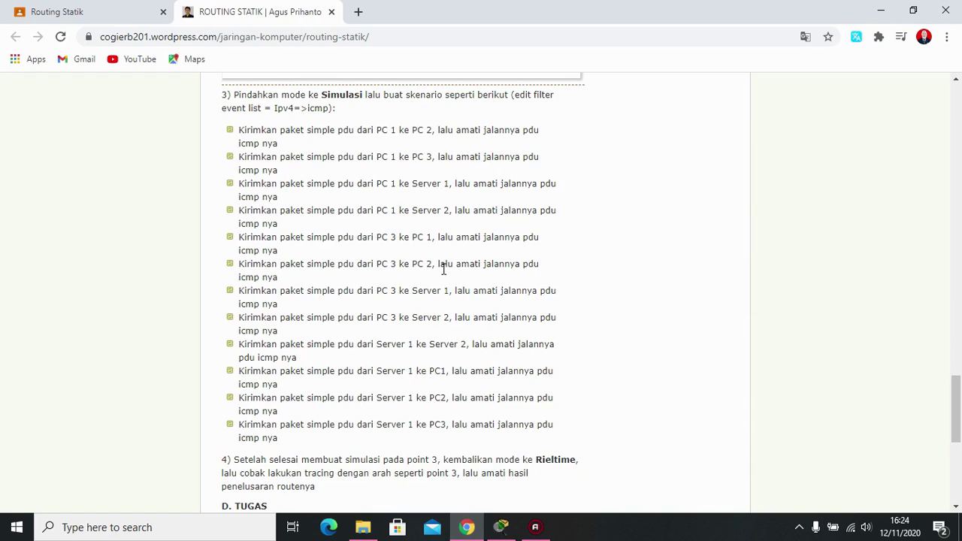
left_click(501, 527)
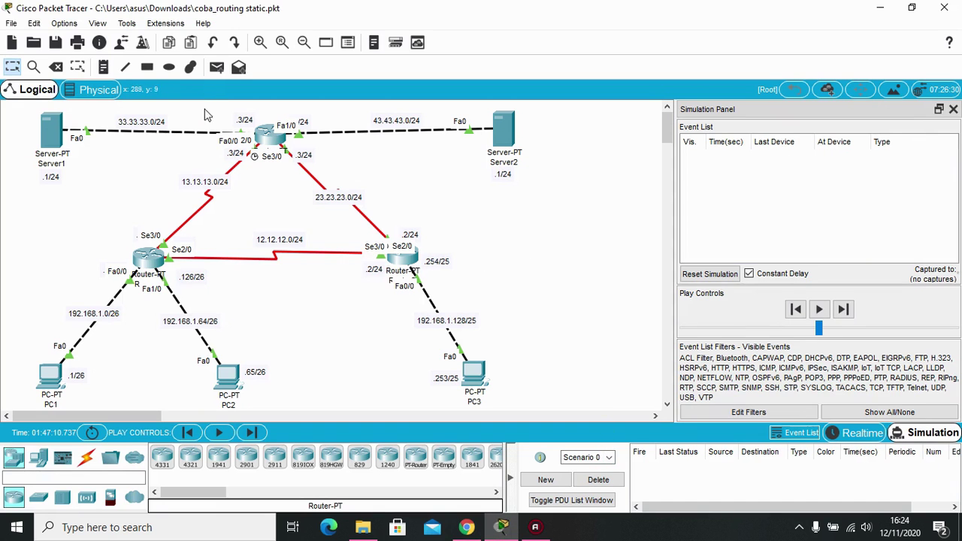
left_click(216, 67)
left_click(473, 372)
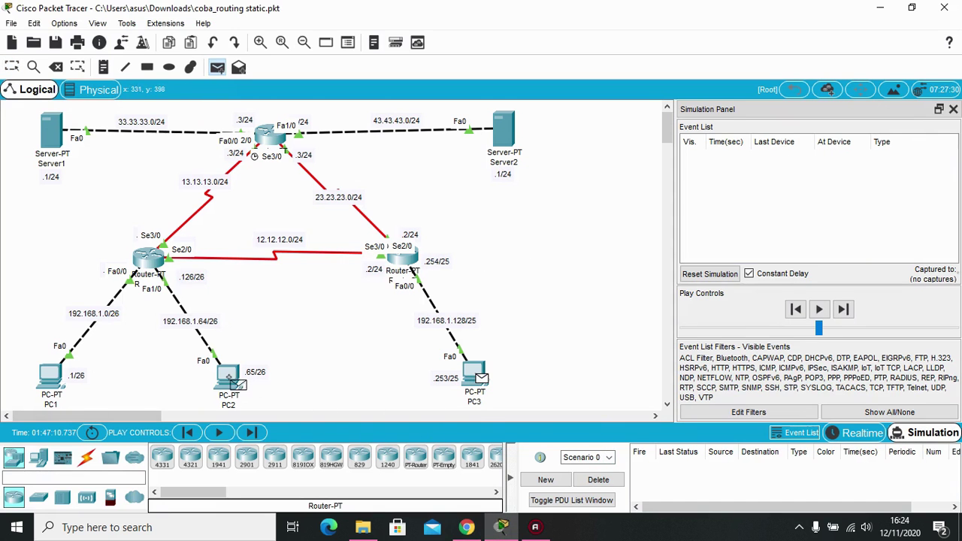
left_click(229, 373)
Step: Advance the PC3 to PC2 PDU event by event until the reply reaches PC3, and delete the scenario
left_click(843, 310)
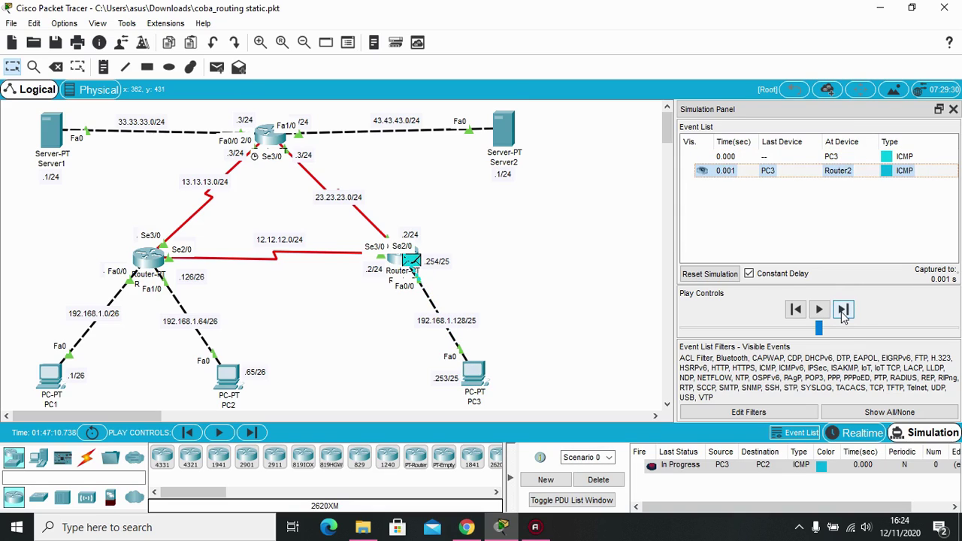
left_click(842, 309)
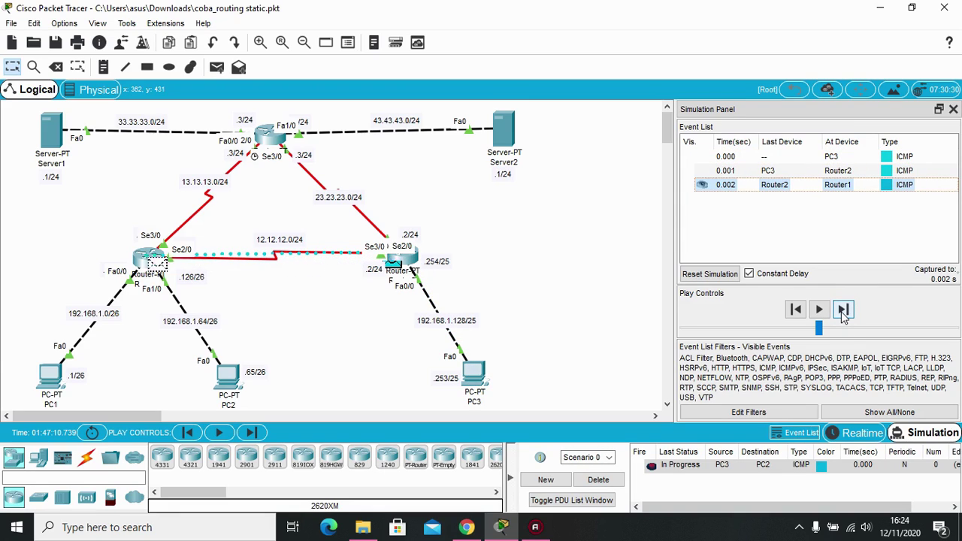
left_click(842, 310)
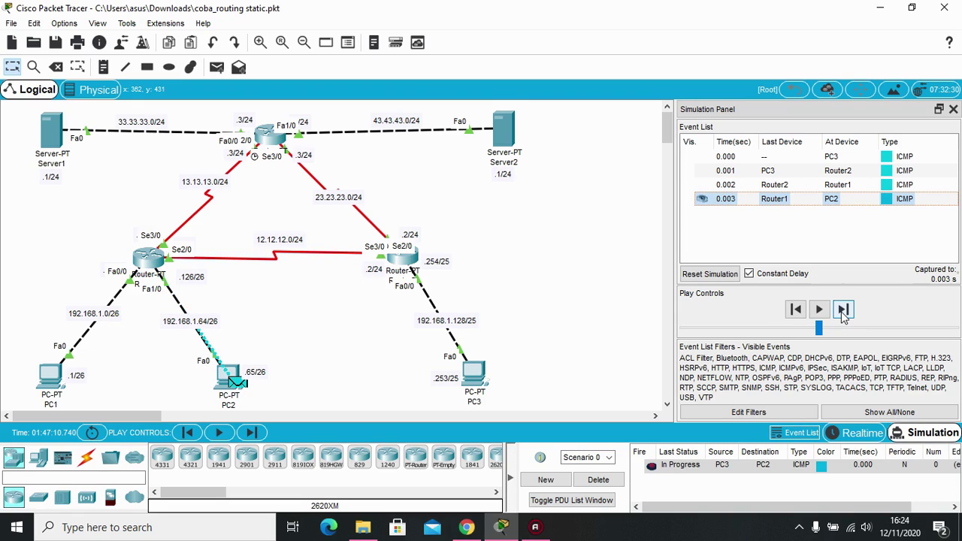
left_click(842, 310)
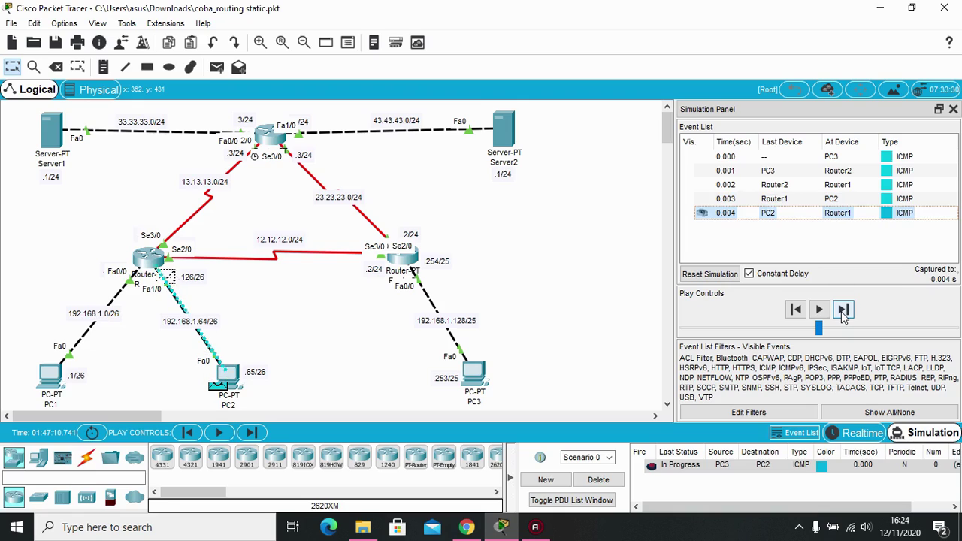
left_click(843, 310)
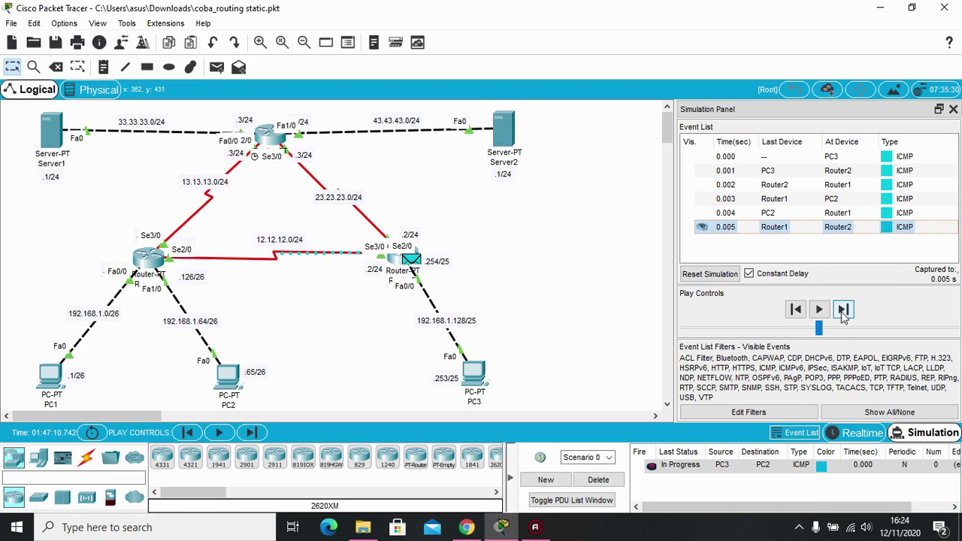
left_click(843, 310)
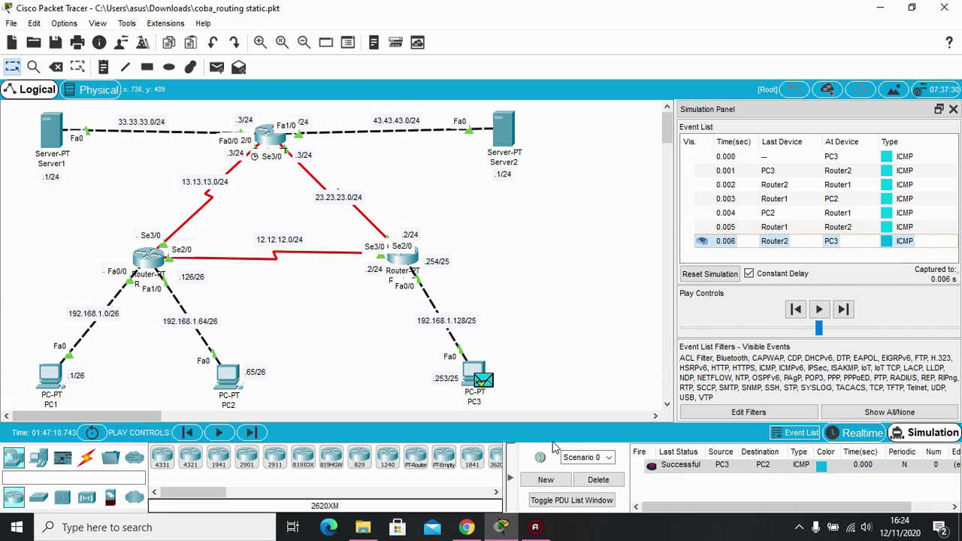
left_click(597, 480)
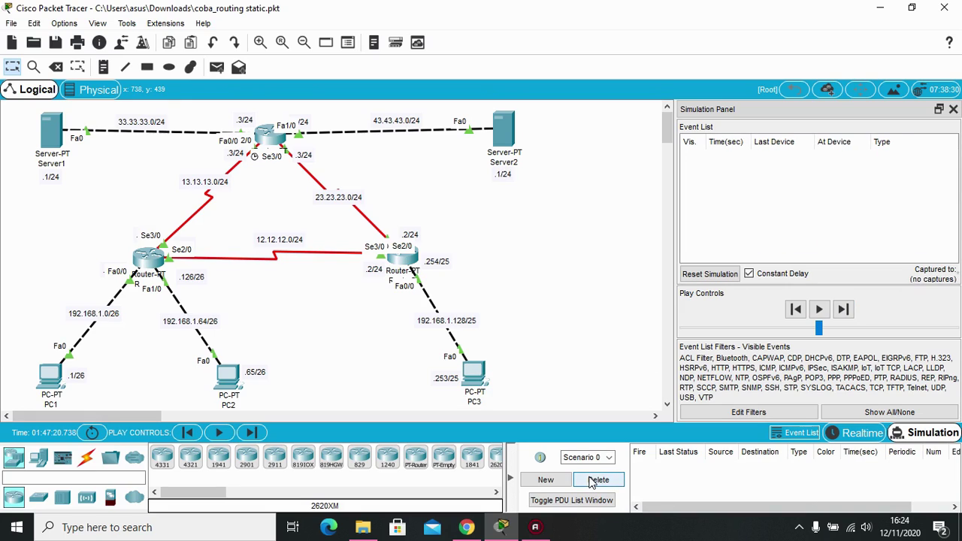
Step: Check the following test on the lab page in Chrome, and add a simple PDU from PC3 to Server1 in Cisco Packet Tracer
left_click(467, 527)
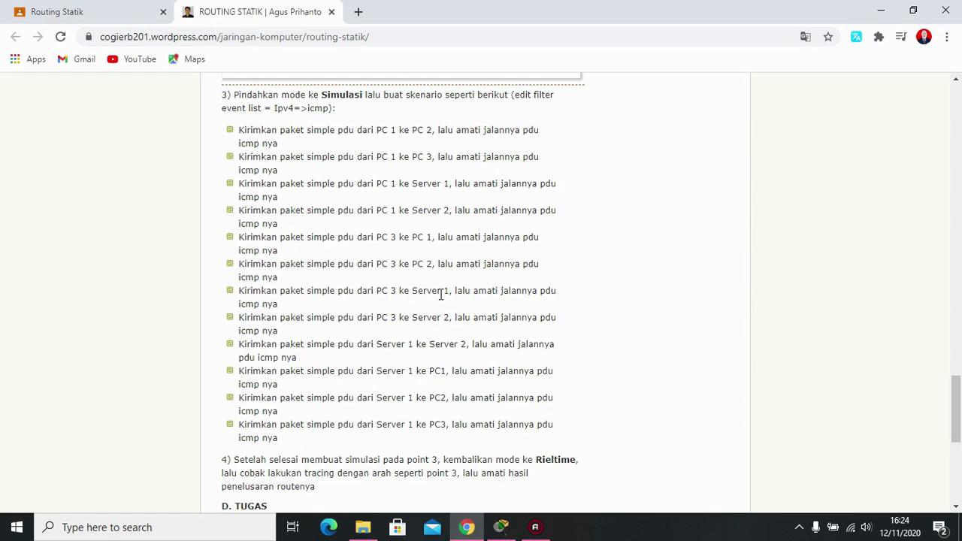
left_click(502, 527)
left_click(216, 67)
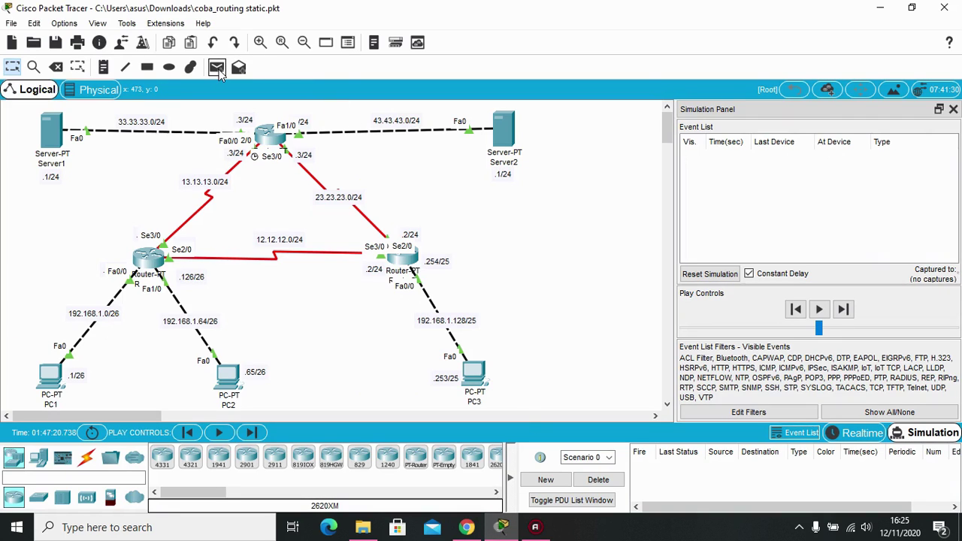
left_click(473, 374)
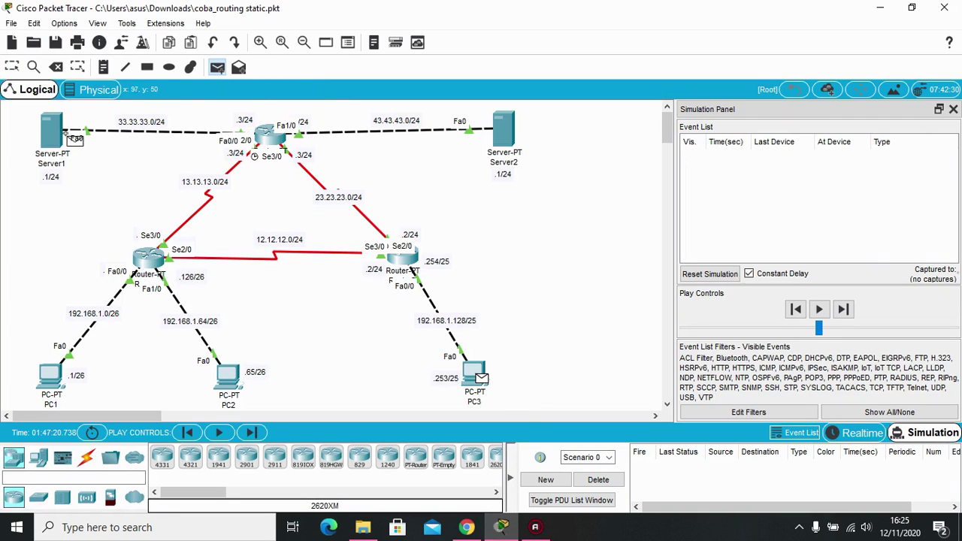
left_click(59, 136)
Step: Advance the PC3 to Server1 PDU event by event until the reply reaches PC3
left_click(843, 309)
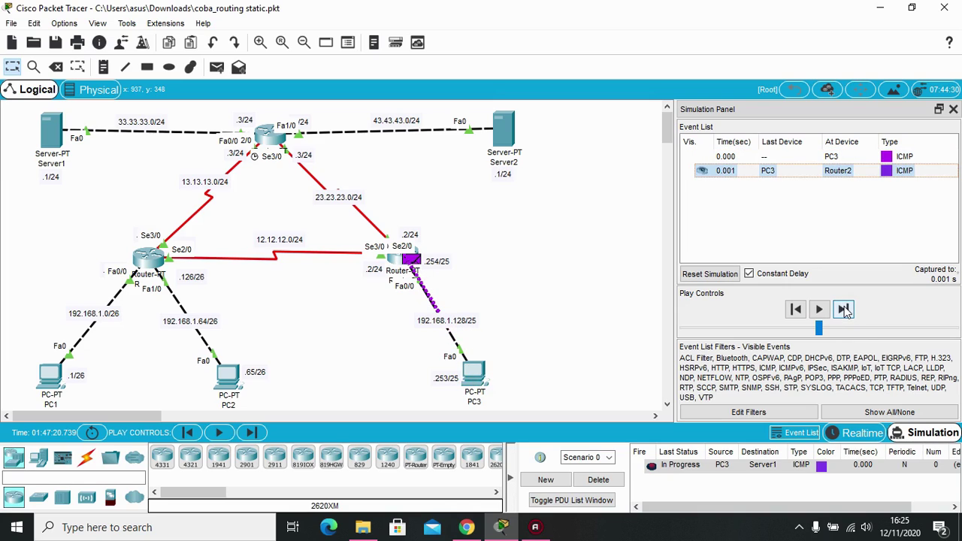
left_click(843, 310)
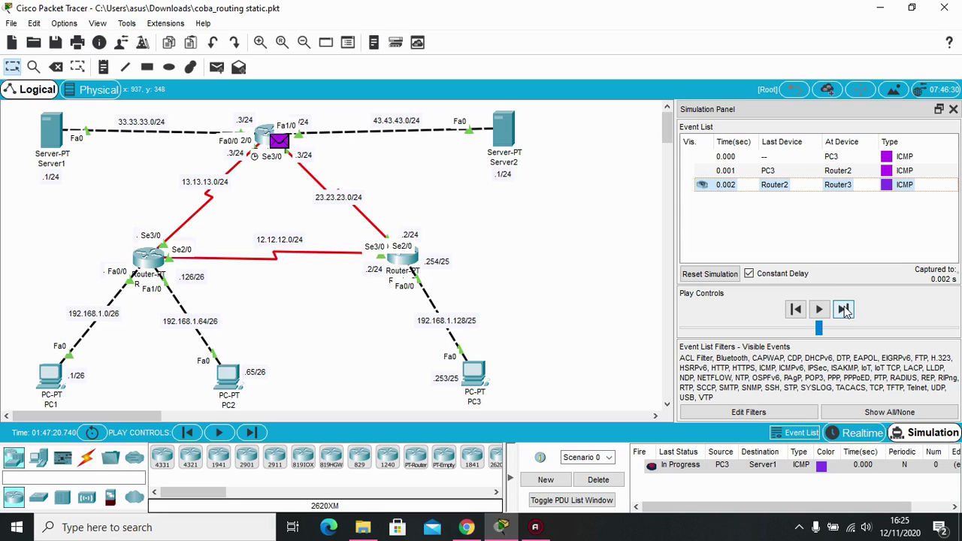
left_click(843, 309)
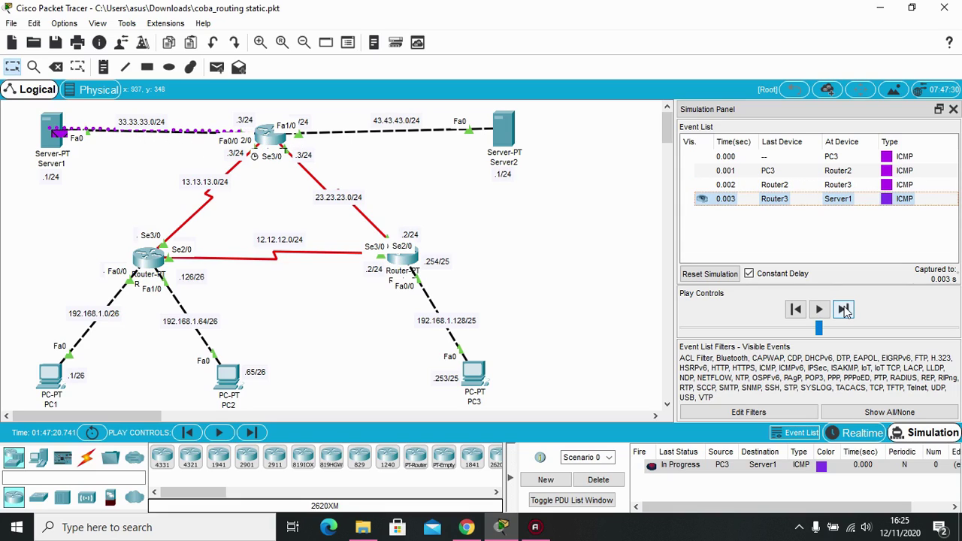
left_click(844, 310)
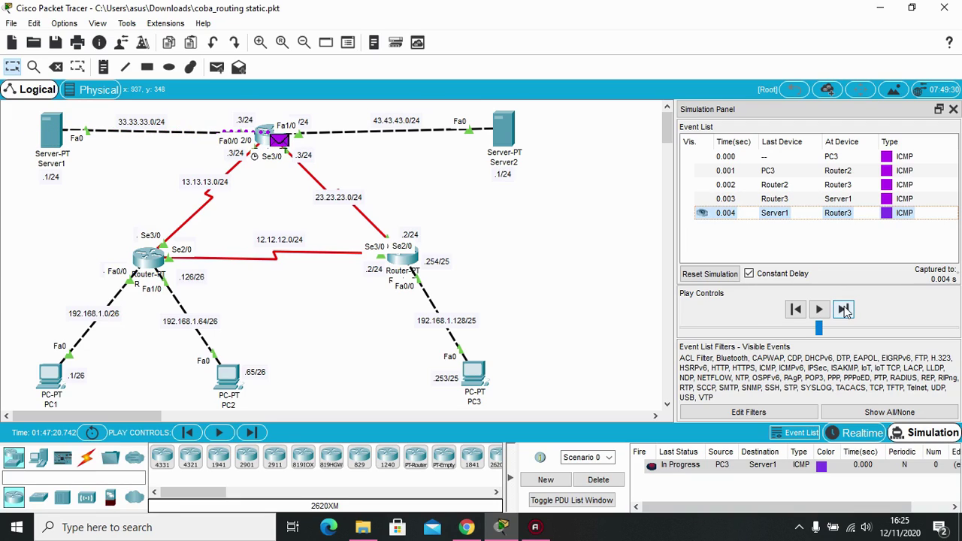
left_click(843, 309)
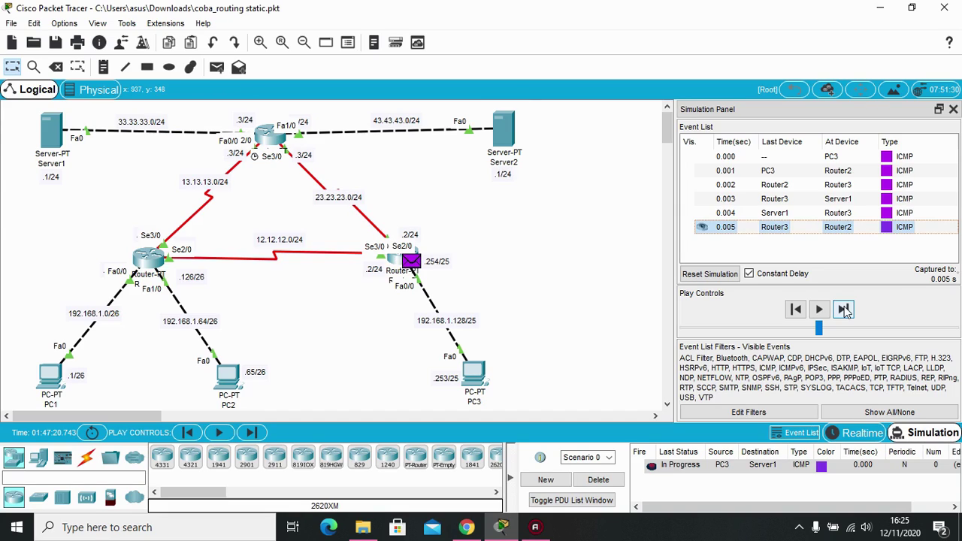
left_click(843, 310)
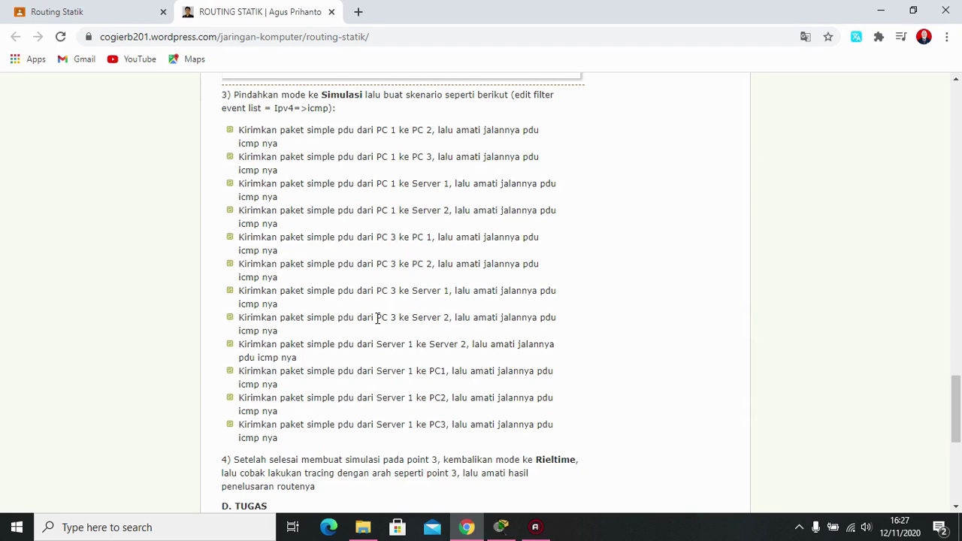
Step: Switch to Cisco Packet Tracer and add a simple PDU from PC3 to Server2
left_click(502, 527)
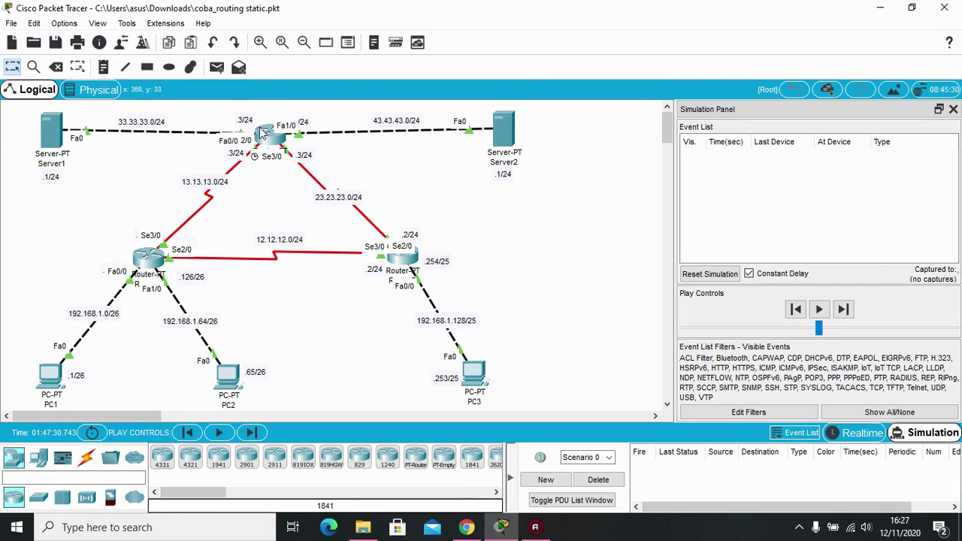
left_click(216, 67)
left_click(475, 373)
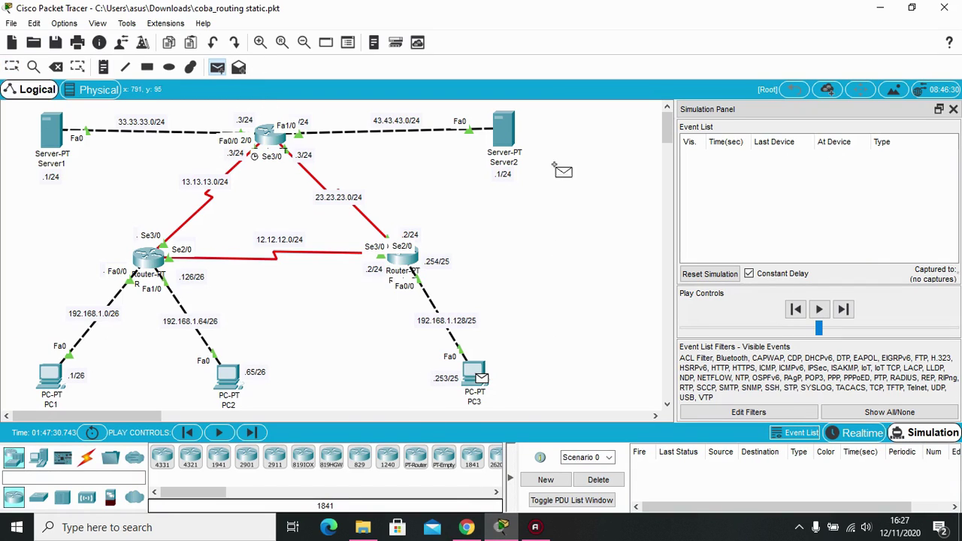
left_click(503, 131)
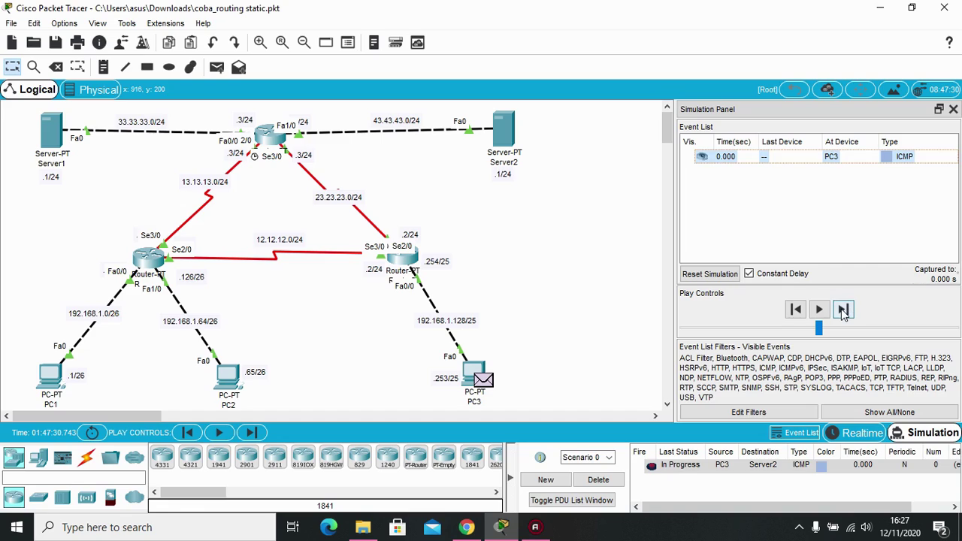
Step: Advance the PC3 to Server2 PDU event by event until the reply reaches PC3, and delete the scenario
left_click(843, 310)
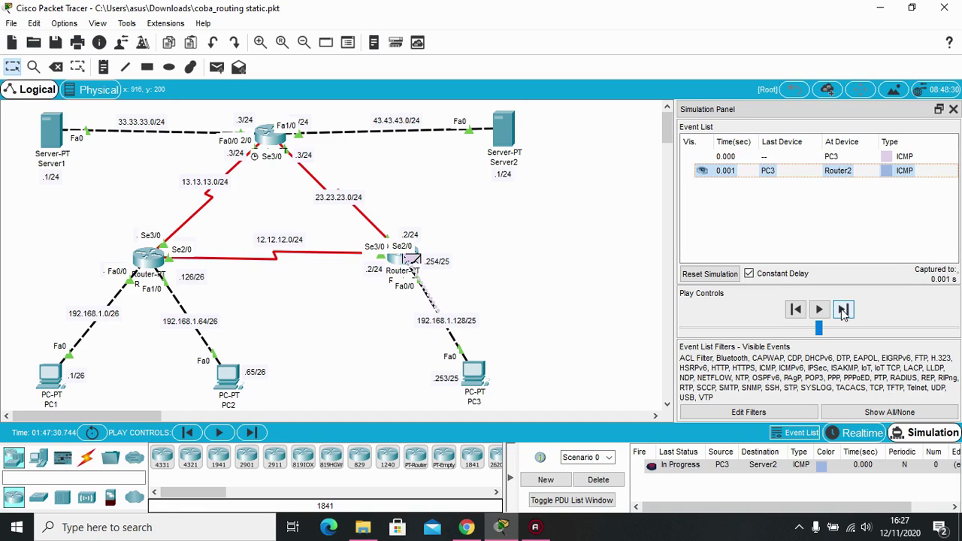
left_click(844, 309)
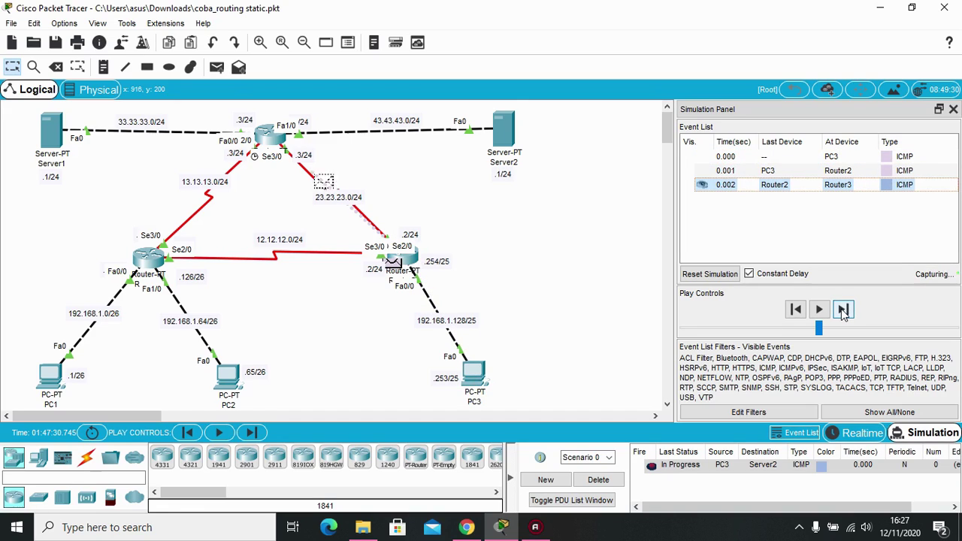
left_click(843, 309)
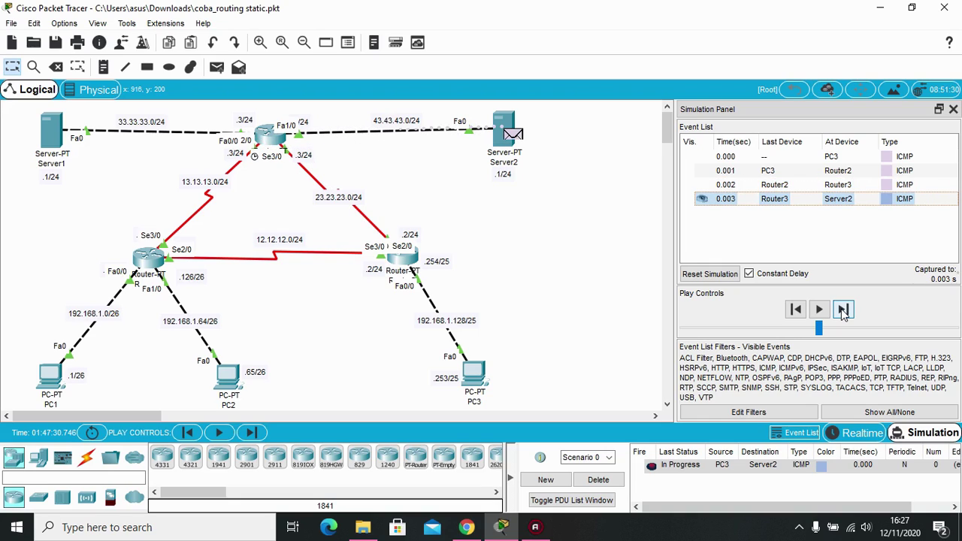
left_click(843, 310)
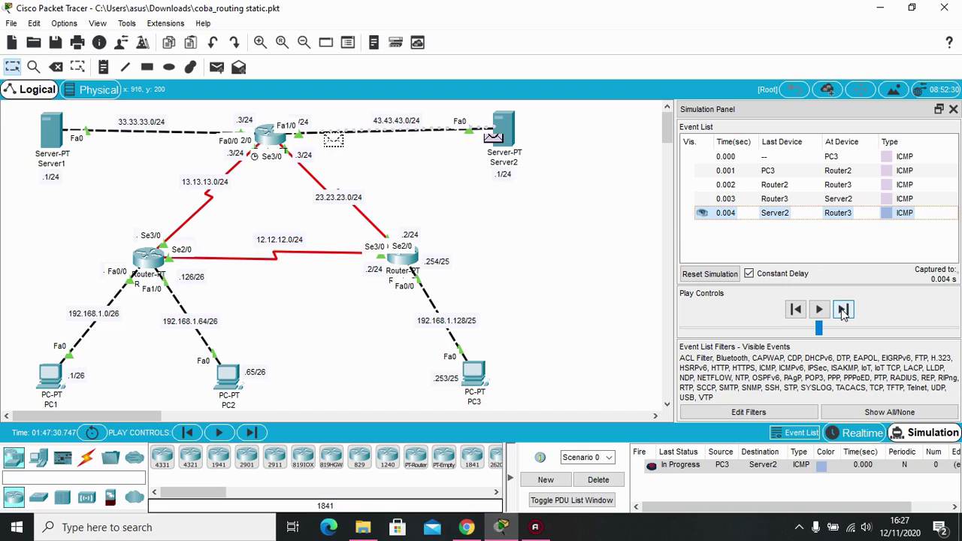
left_click(843, 309)
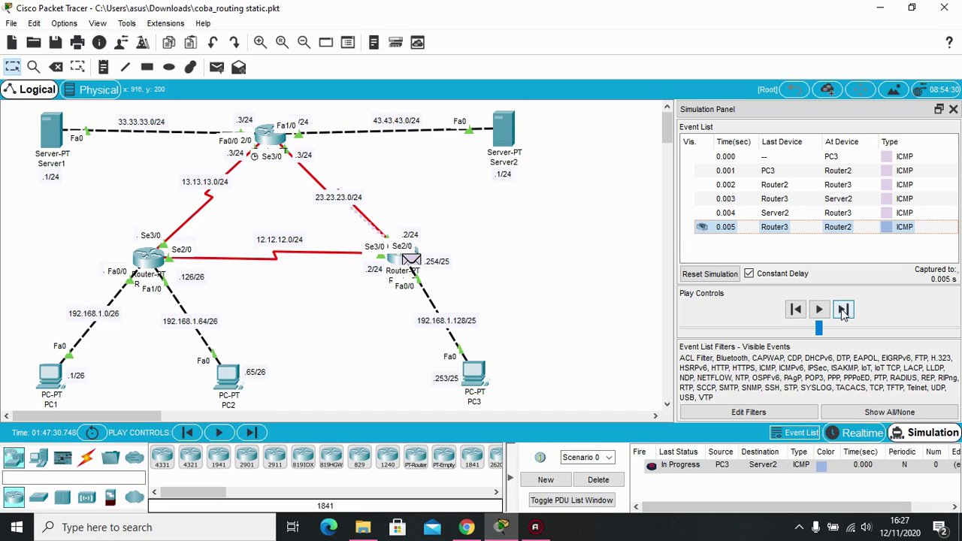
left_click(843, 310)
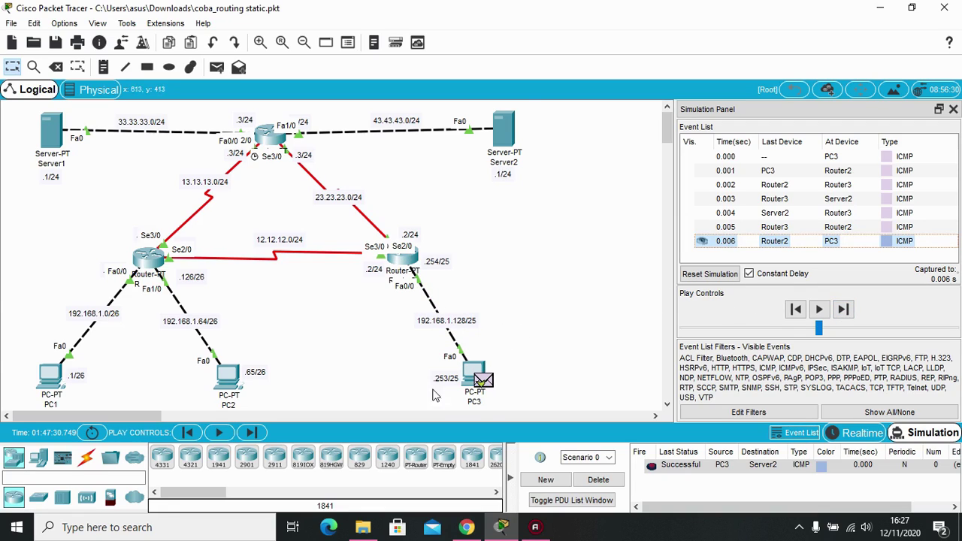
left_click(598, 479)
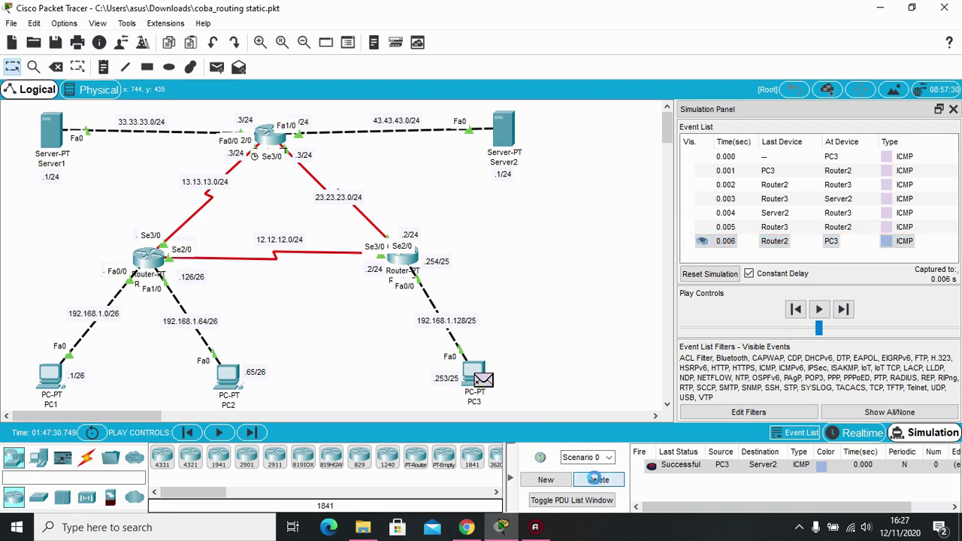
Step: Check the following test on the lab page in Chrome, and add a simple PDU from Server1 to Server2 in Cisco Packet Tracer
left_click(467, 528)
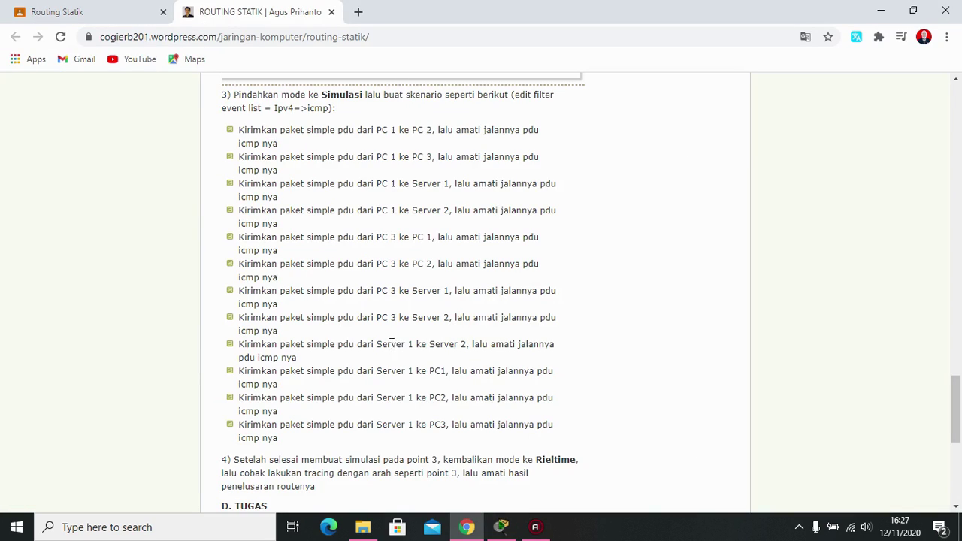
left_click(501, 527)
left_click(217, 68)
left_click(51, 130)
left_click(503, 124)
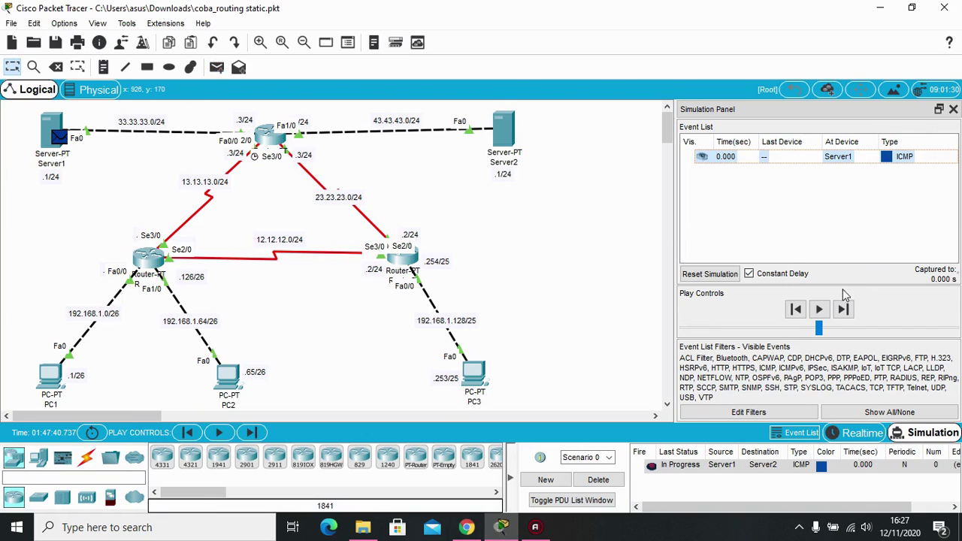
Step: Advance the Server1 to Server2 PDU event by event until the reply reaches Server1, and delete the scenario
left_click(844, 310)
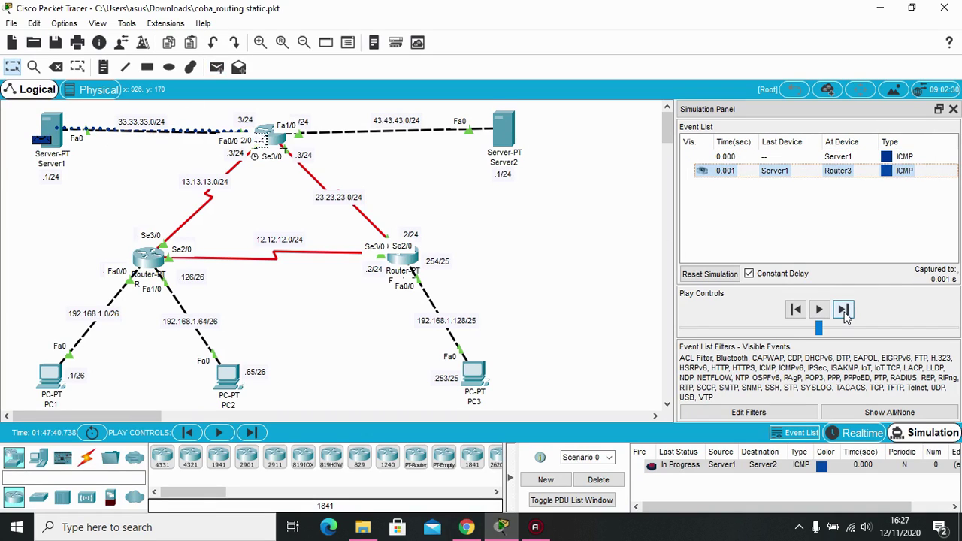
left_click(843, 311)
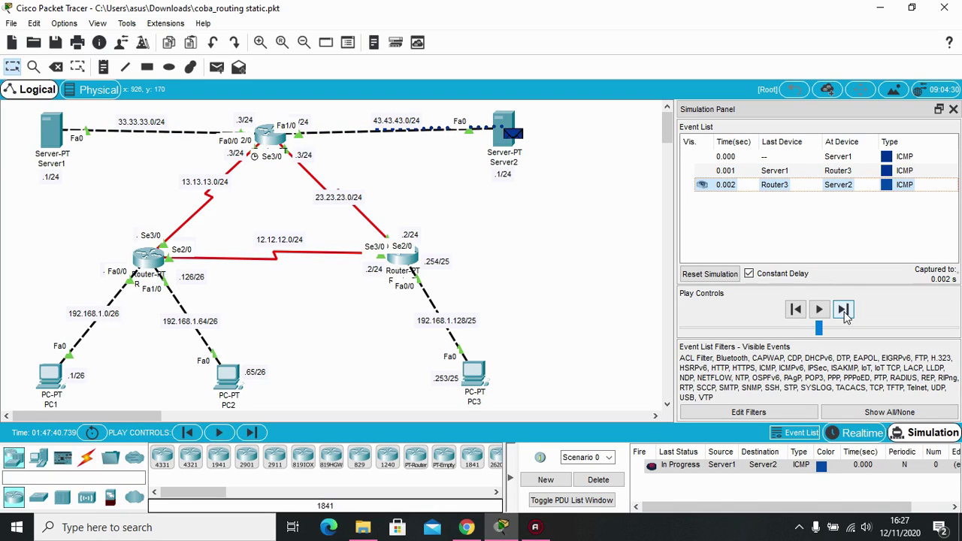
left_click(843, 310)
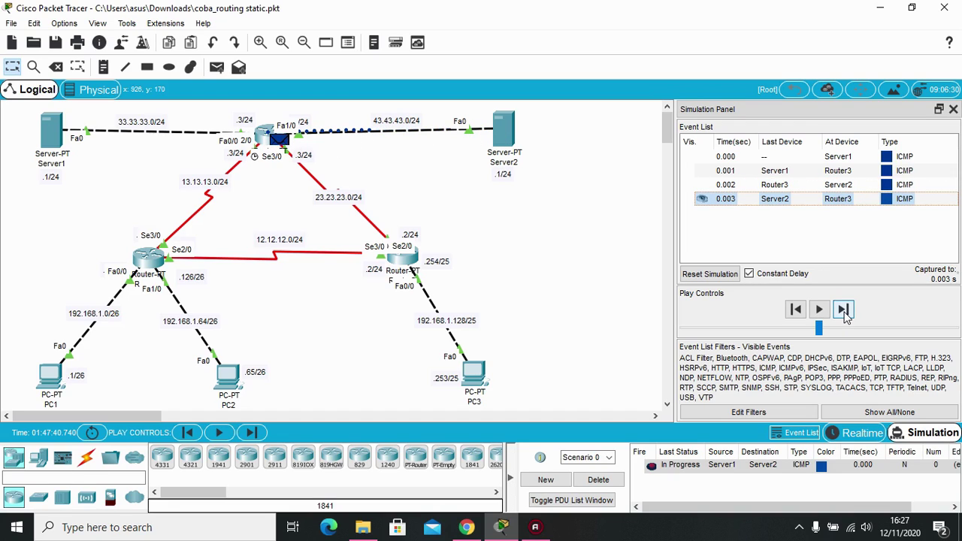
left_click(843, 310)
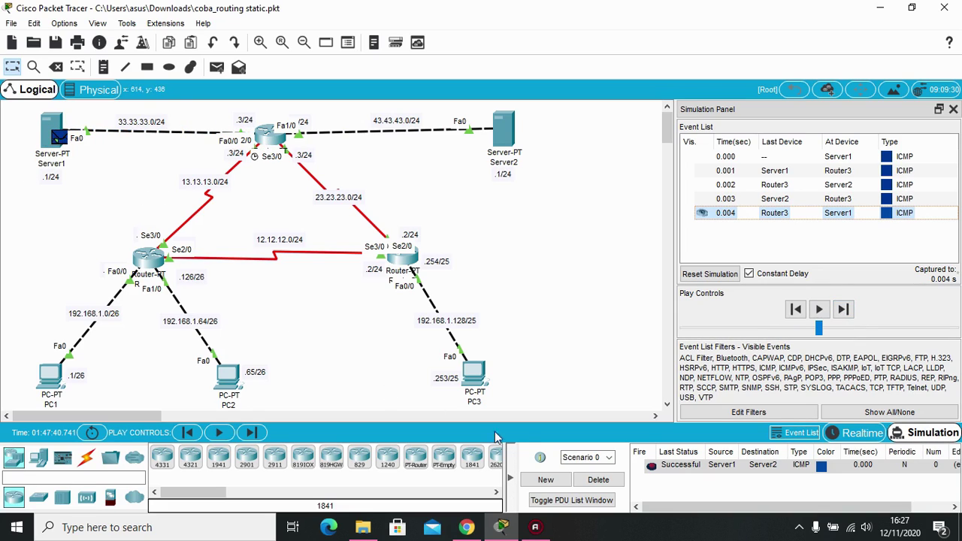
left_click(598, 479)
Step: Check the following test on the lab page in Chrome, and add a simple PDU from Server1 to PC1 in Cisco Packet Tracer
left_click(467, 527)
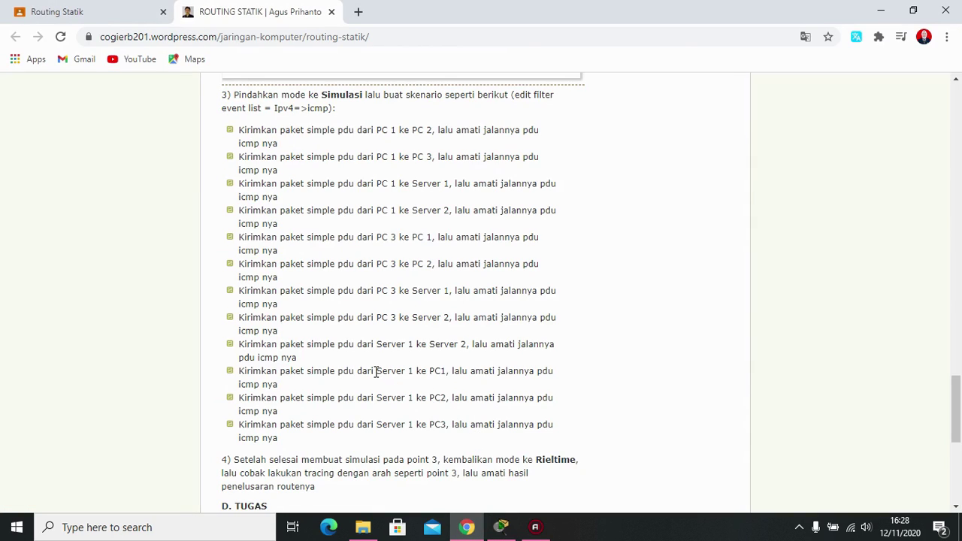
left_click(501, 527)
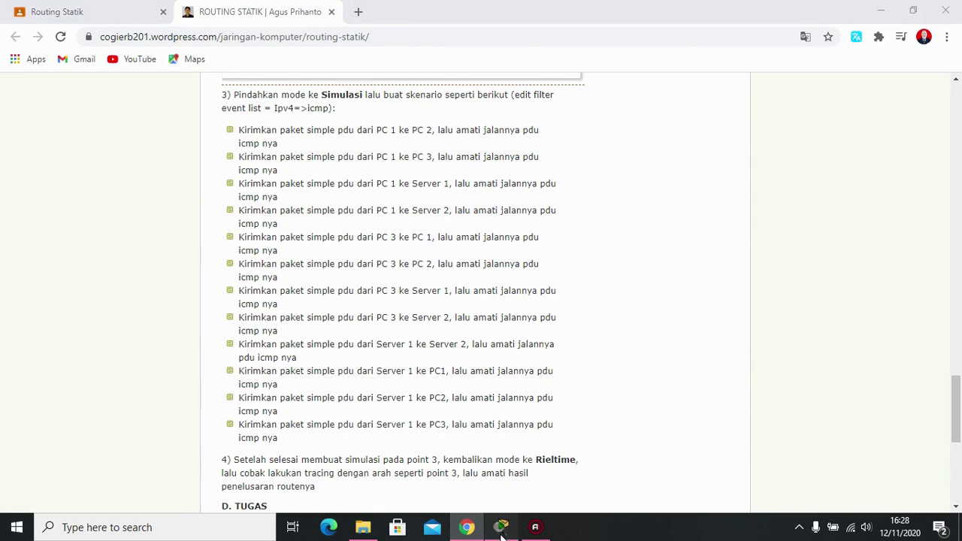
left_click(217, 67)
left_click(64, 134)
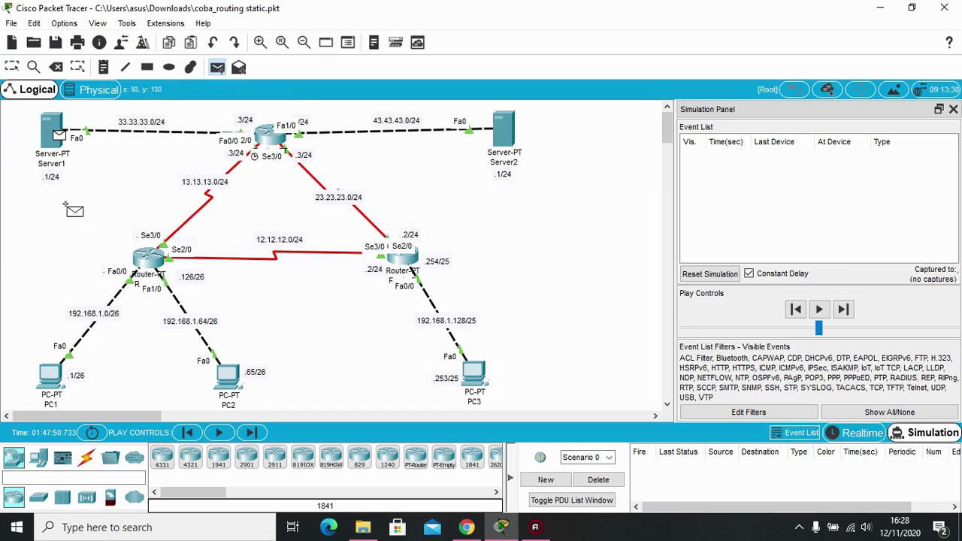
left_click(59, 382)
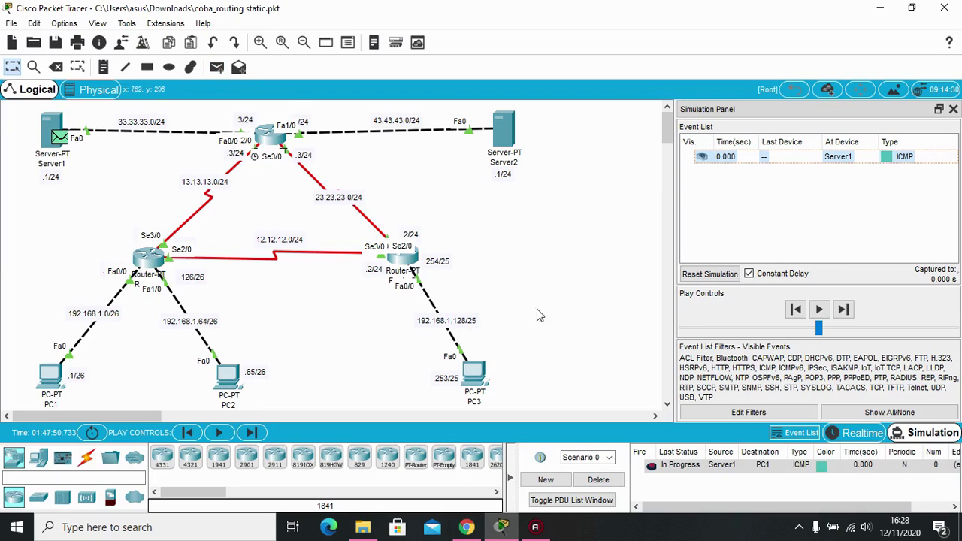
Step: Advance the Server1 to PC1 PDU event by event until the reply reaches Server1, and delete the scenario
left_click(843, 309)
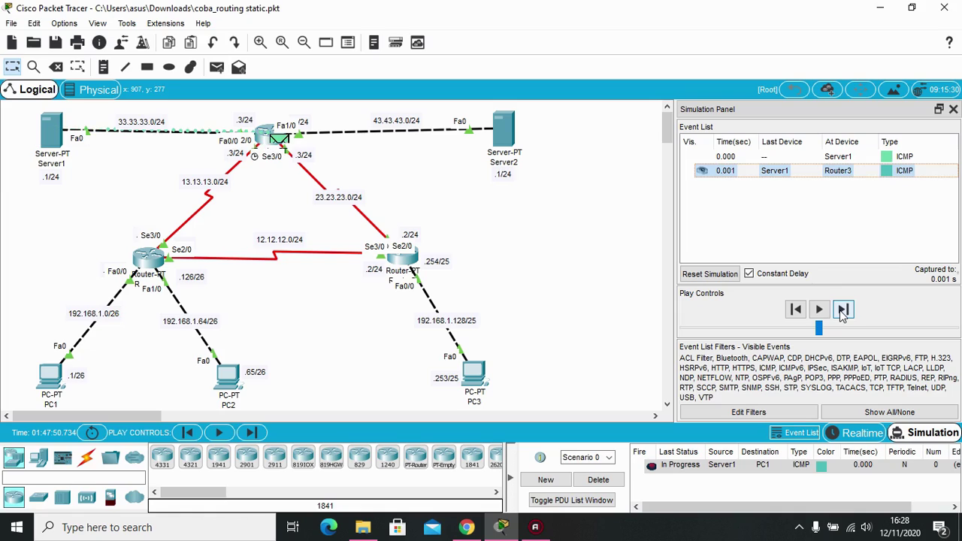
left_click(842, 311)
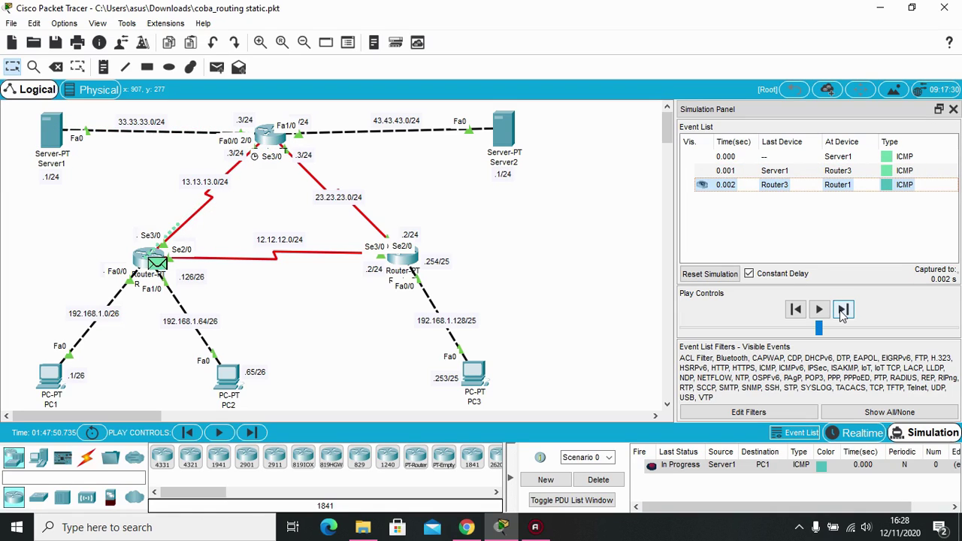
left_click(842, 311)
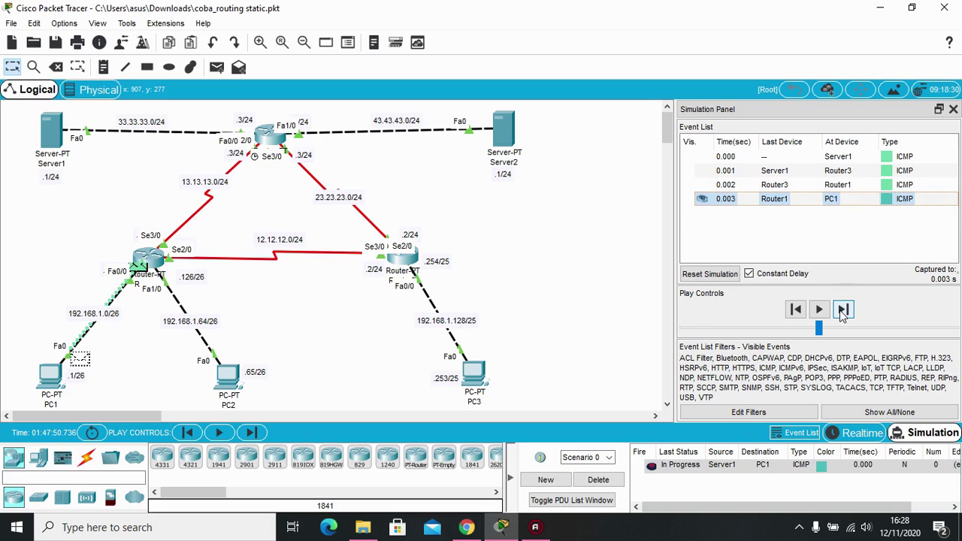
left_click(843, 310)
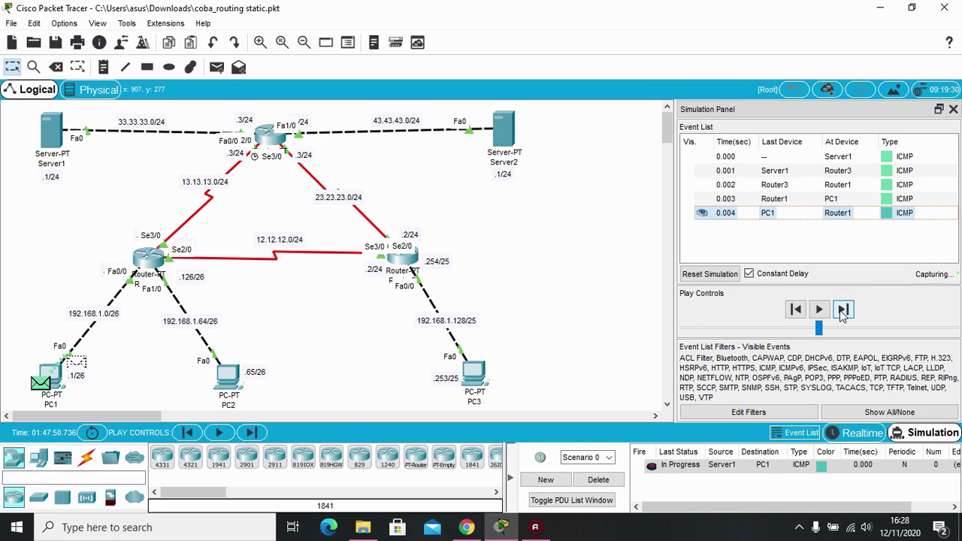
left_click(843, 310)
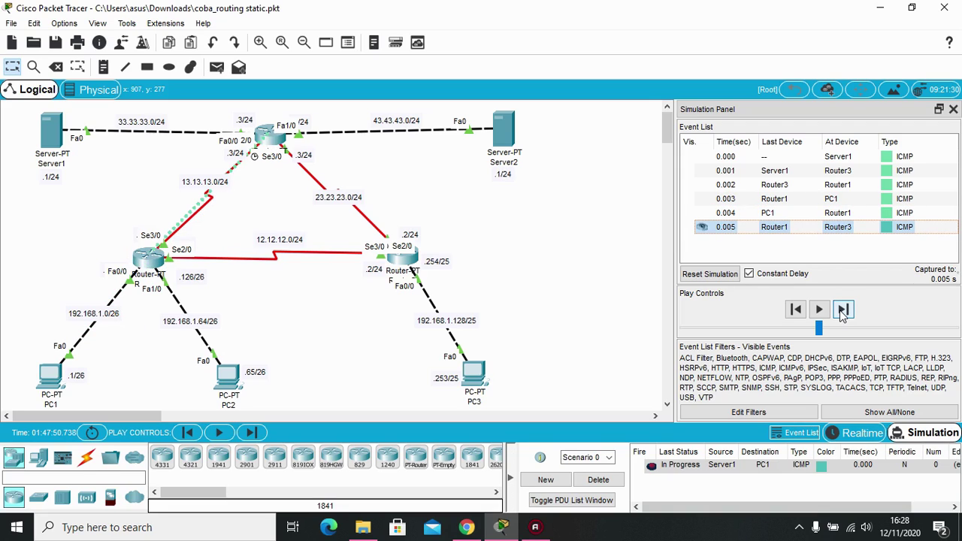
left_click(842, 310)
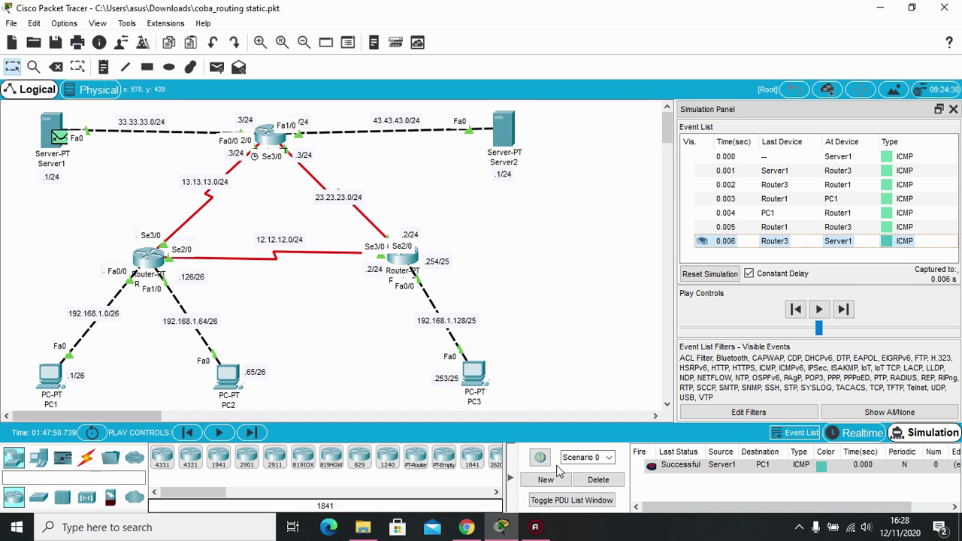
left_click(598, 479)
Step: Check the following test on the lab page in Chrome, and add a simple PDU from Server1 to PC2 in Cisco Packet Tracer
left_click(466, 527)
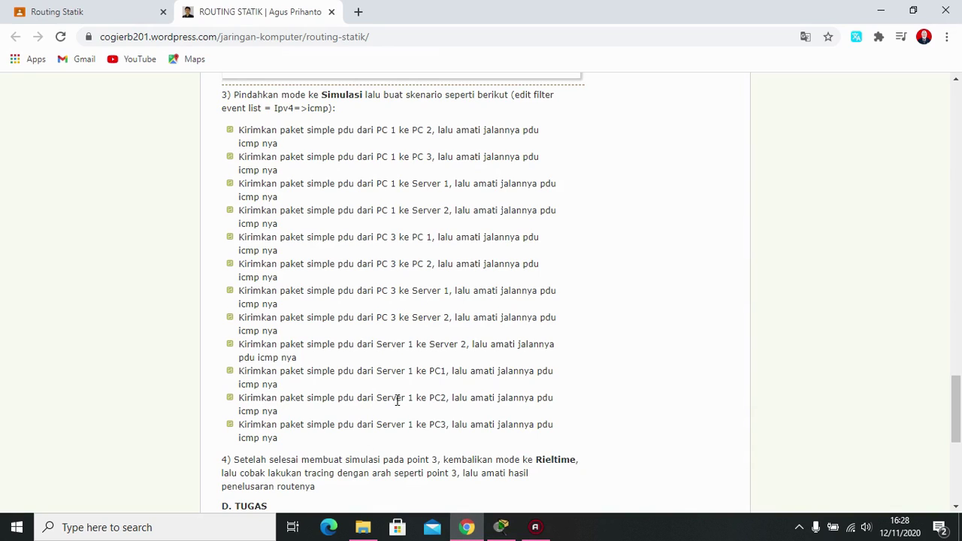
left_click(500, 527)
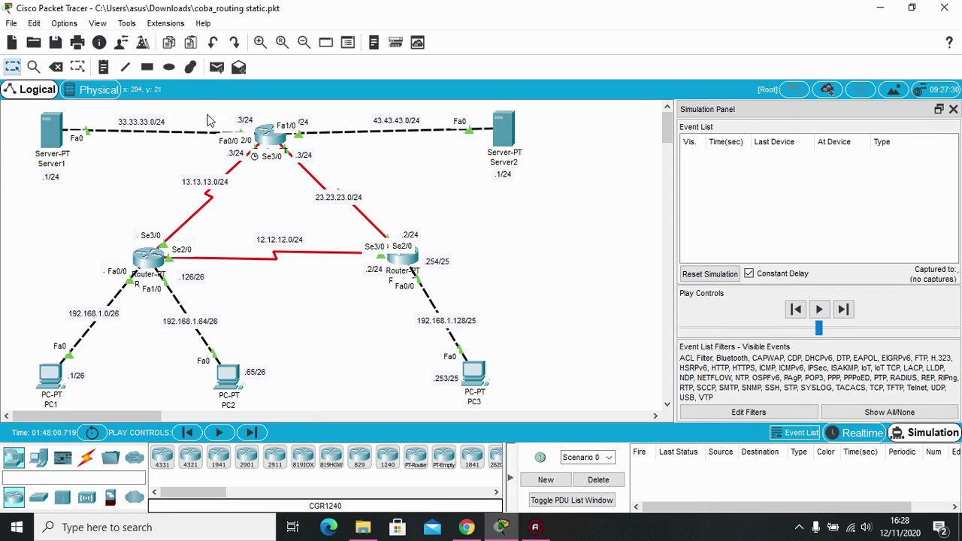
left_click(216, 67)
left_click(52, 130)
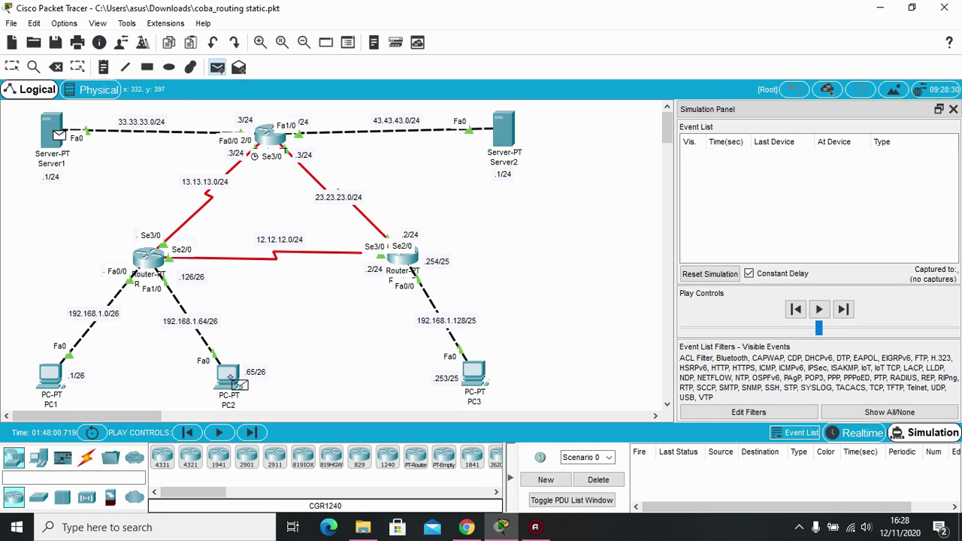
left_click(228, 374)
Step: Advance the Server1 to PC2 PDU event by event until the reply reaches Server1, and delete the scenario
left_click(843, 311)
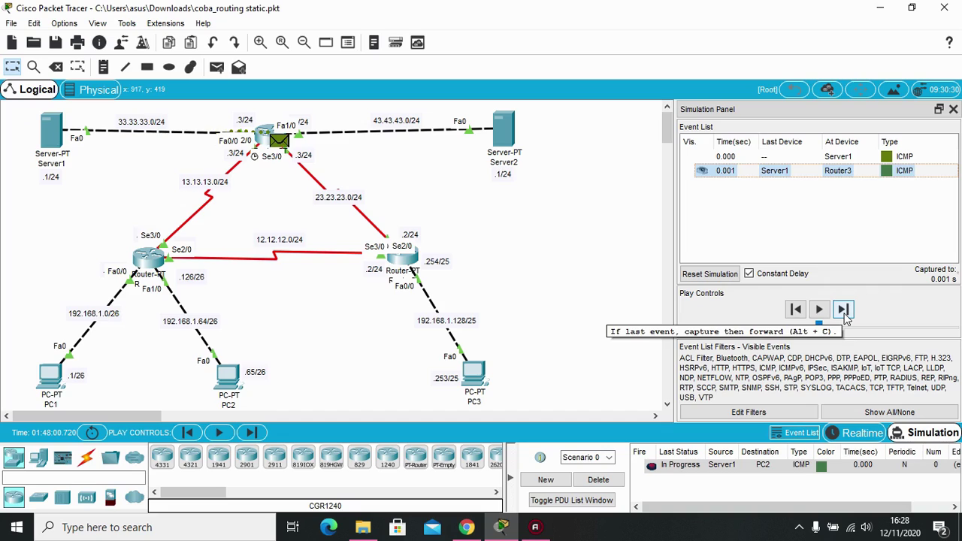
left_click(843, 311)
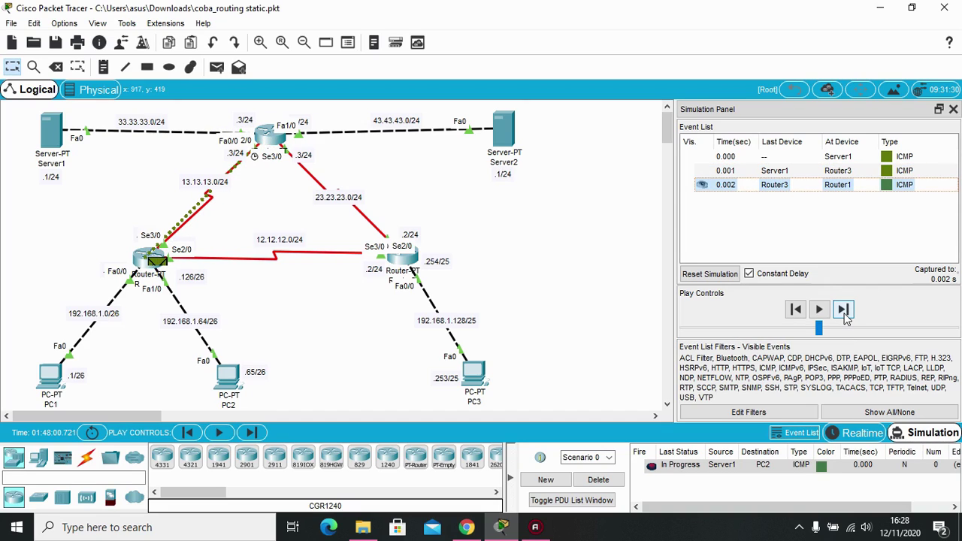
left_click(843, 312)
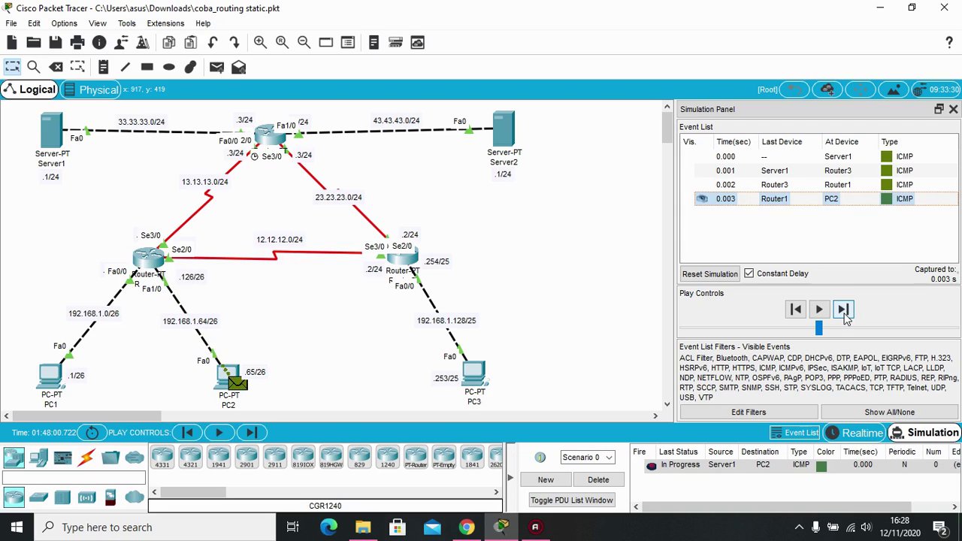
left_click(844, 311)
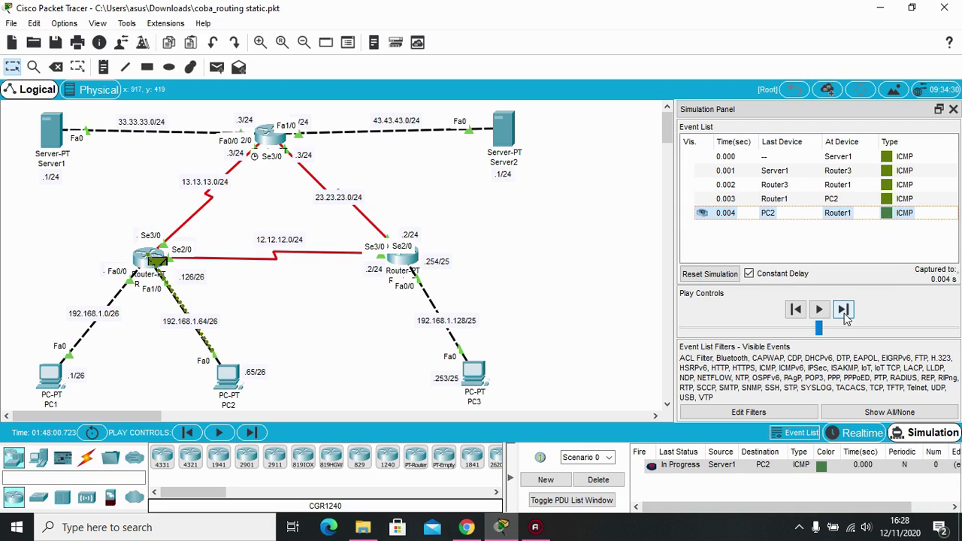
left_click(843, 311)
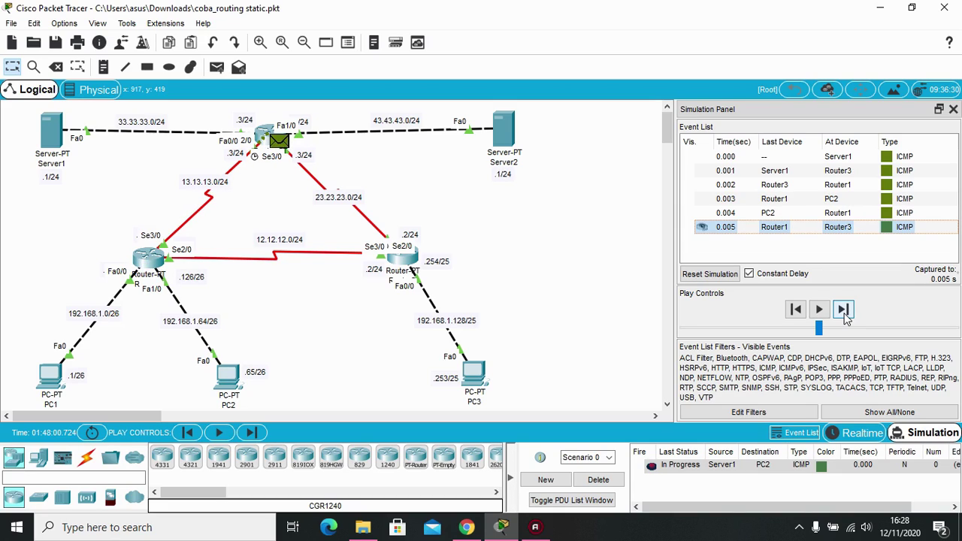
left_click(843, 311)
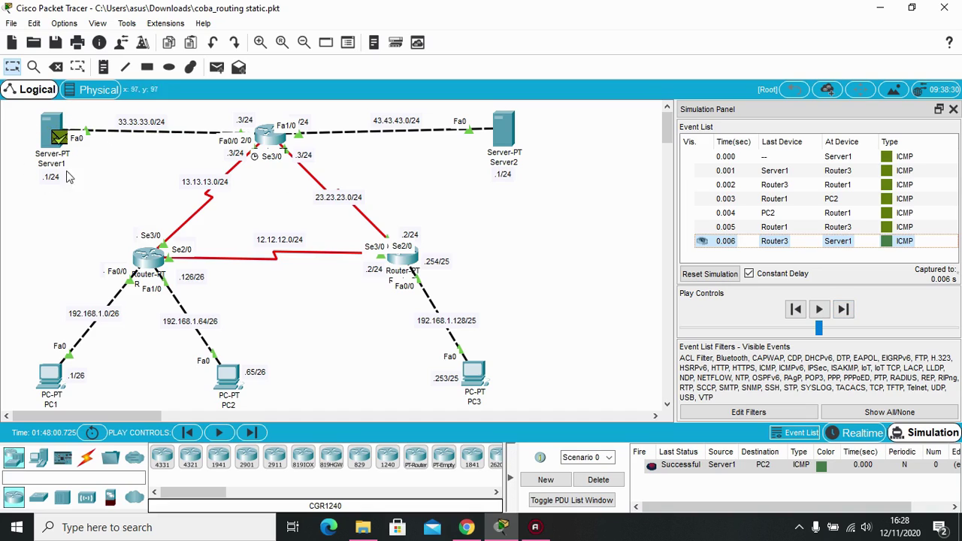
left_click(605, 480)
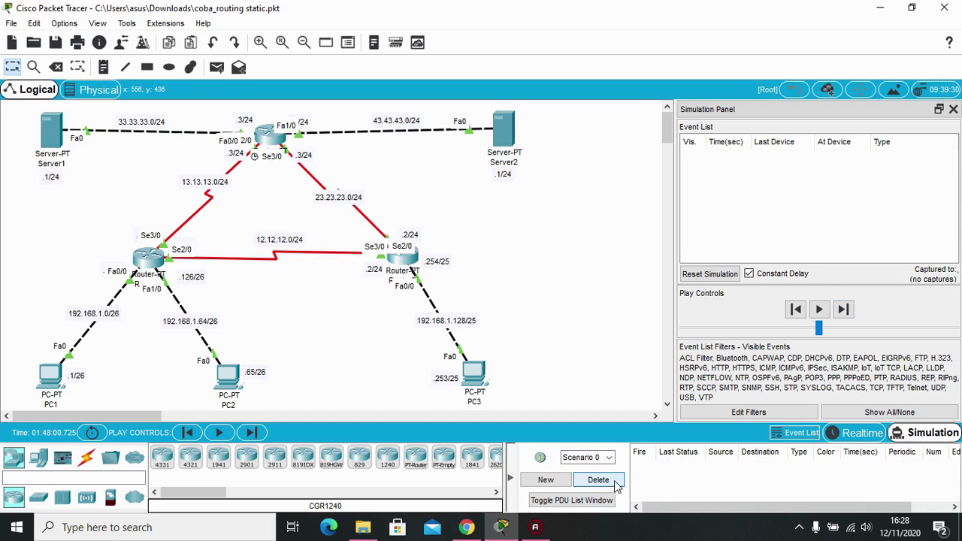
Step: Check the last test on the lab page in Chrome, and add a simple PDU from Server1 to PC3 in Cisco Packet Tracer
left_click(463, 528)
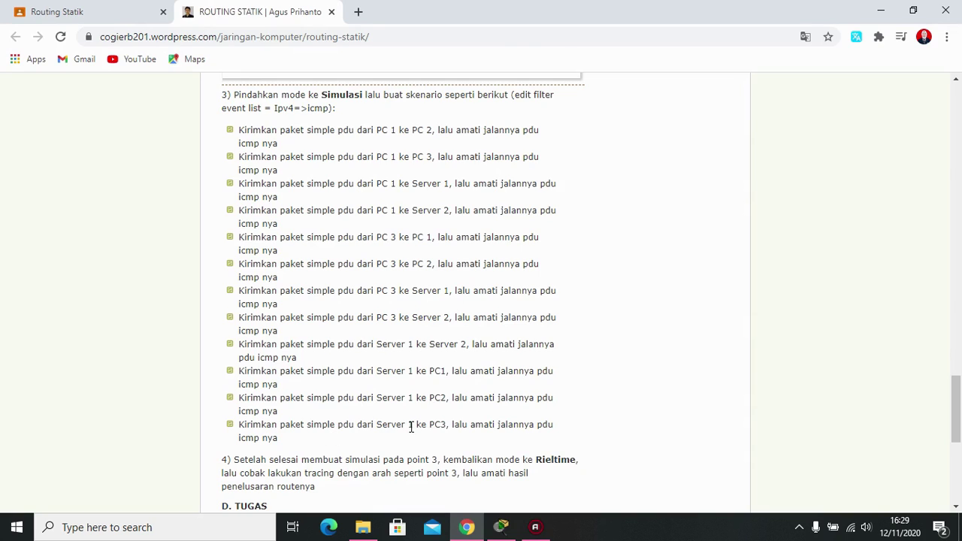
left_click(501, 527)
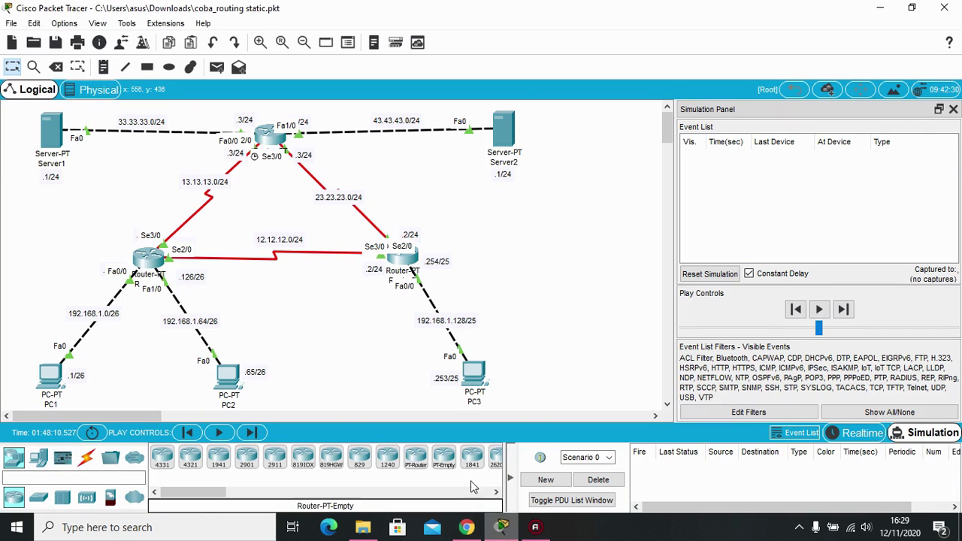
left_click(215, 69)
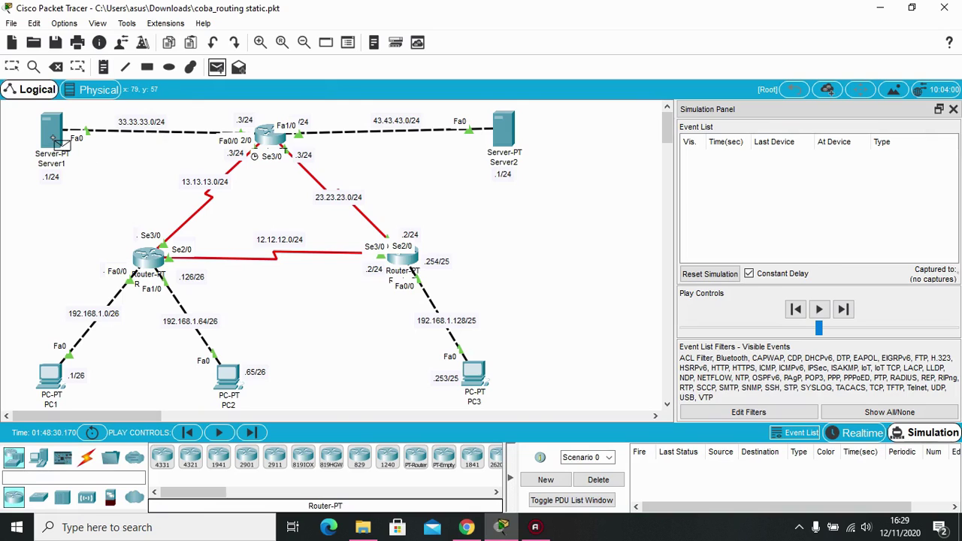
left_click(52, 138)
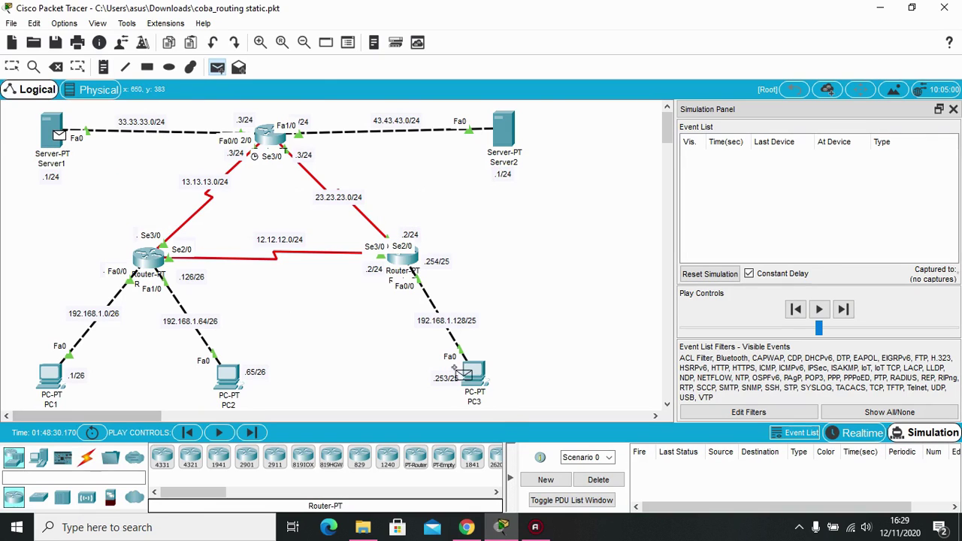
left_click(474, 376)
Step: Advance the Server1 to PC3 PDU event by event until the reply reaches Server1, and delete the scenario
left_click(845, 310)
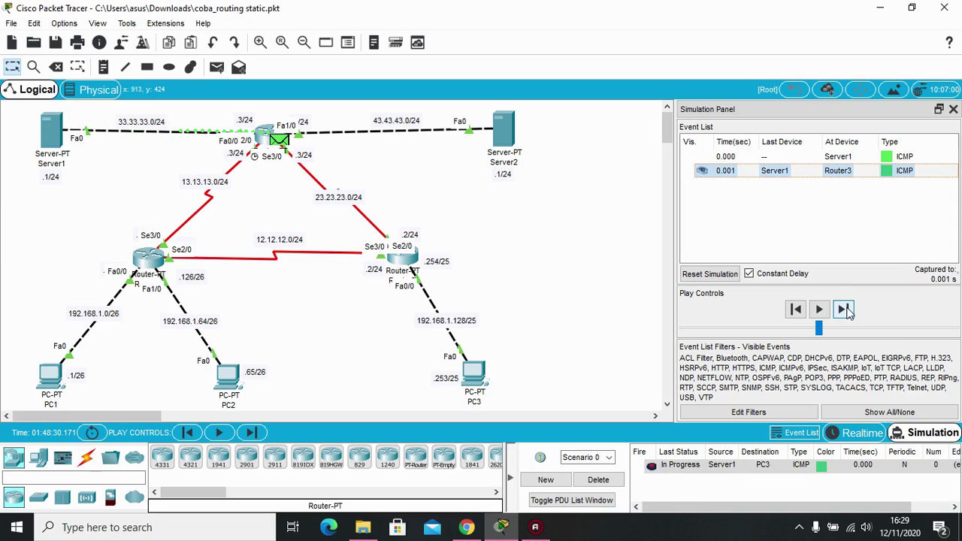
left_click(844, 311)
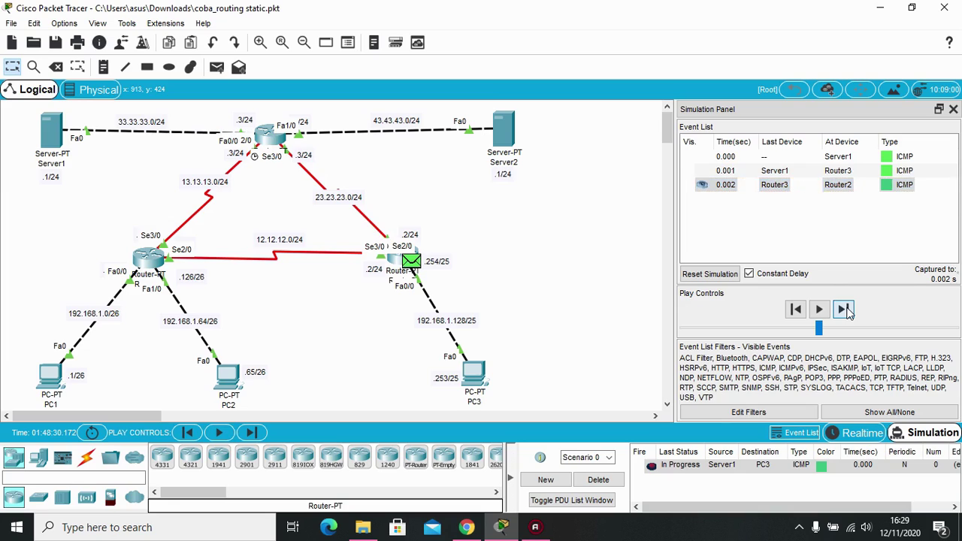
left_click(845, 310)
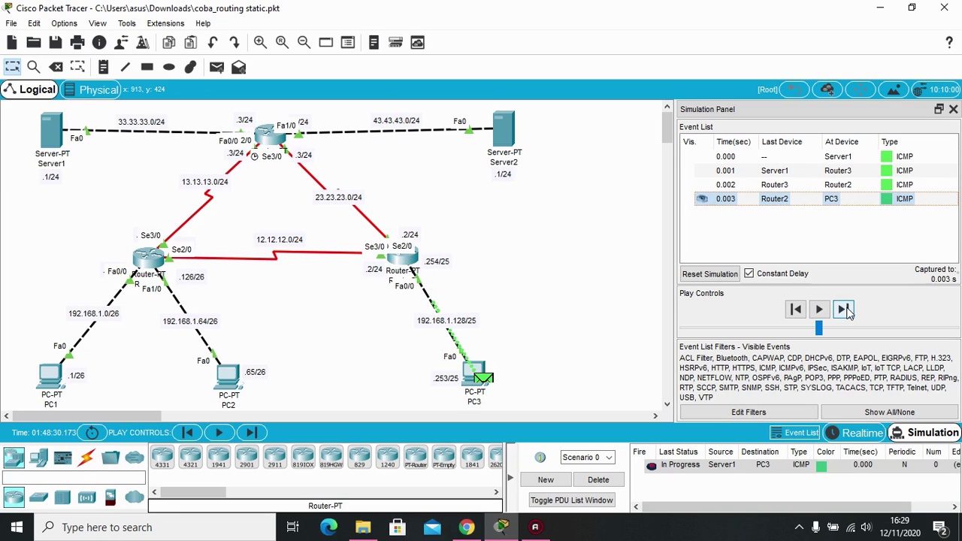
left_click(844, 310)
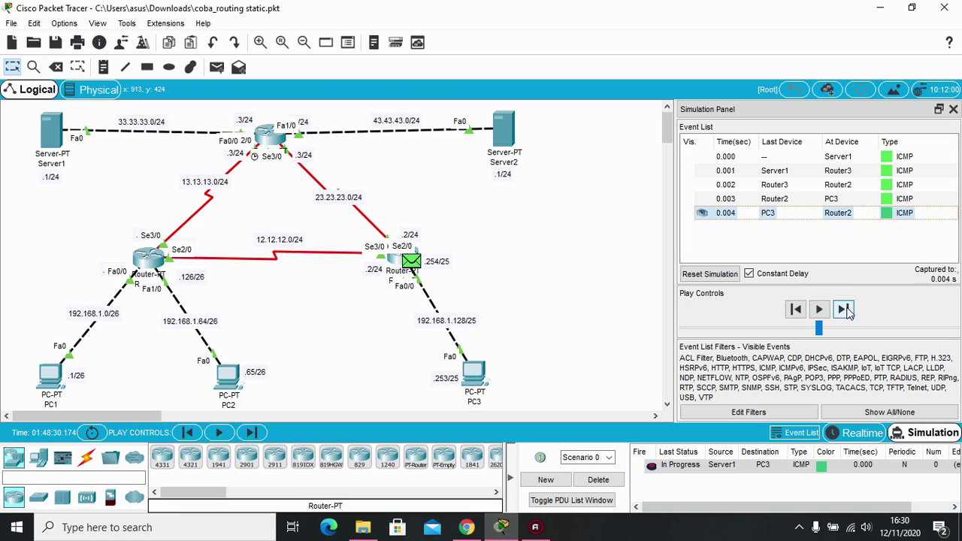
left_click(845, 310)
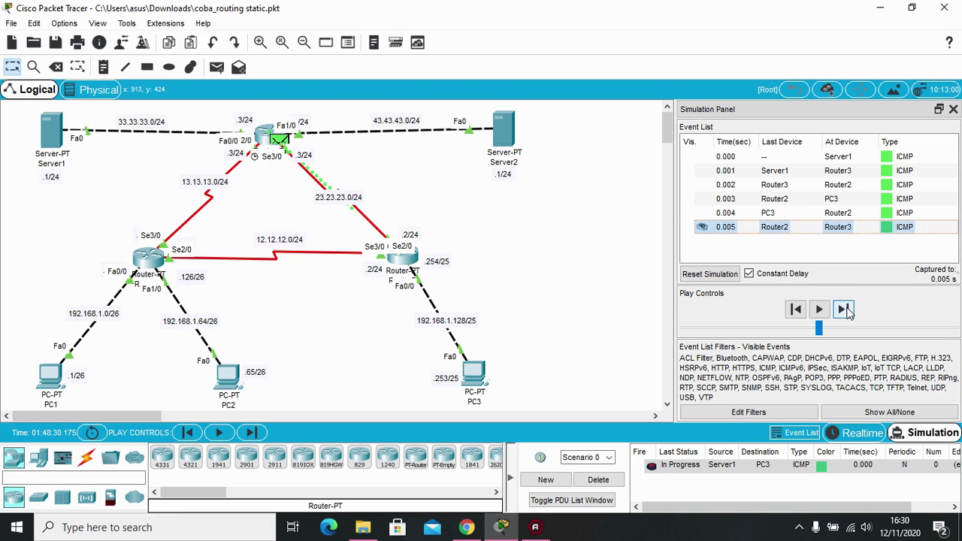
left_click(845, 310)
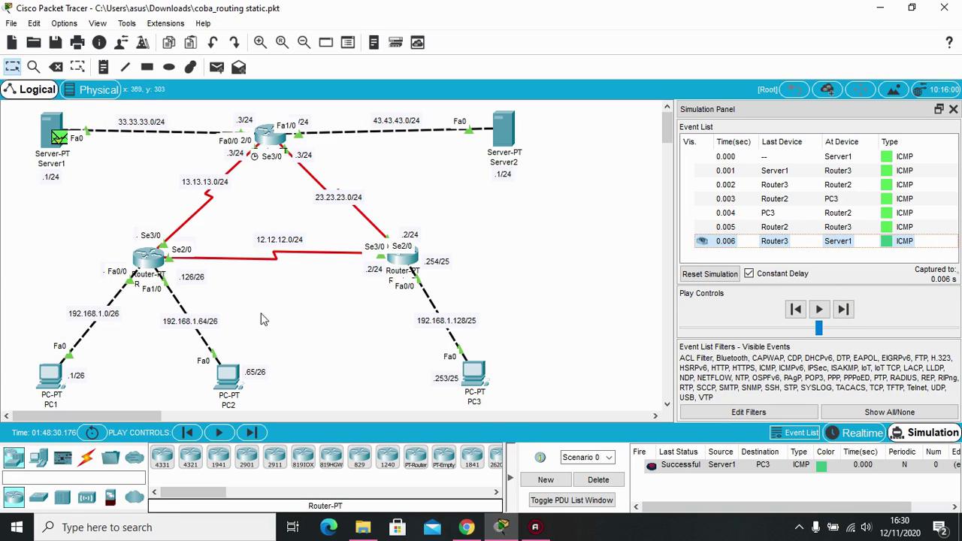
left_click(610, 482)
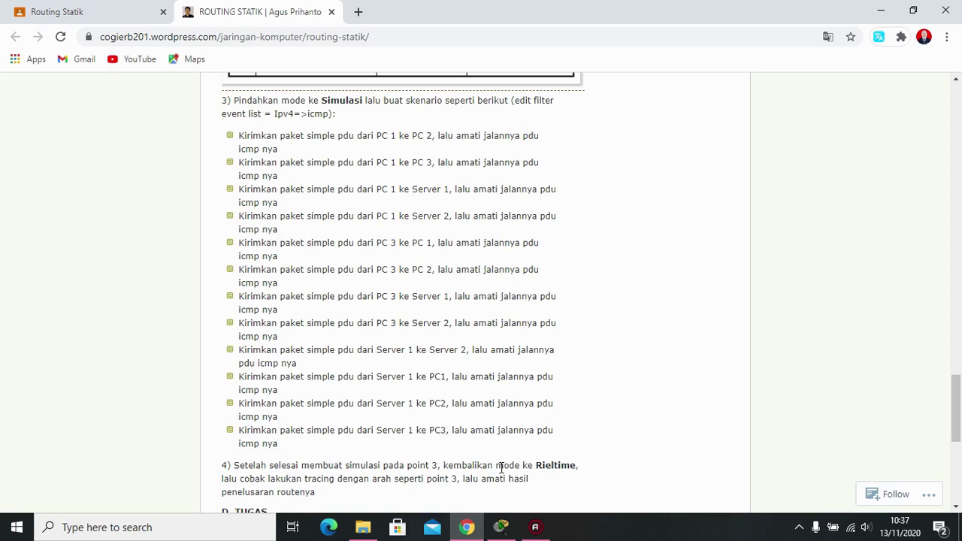
Step: Check the first tracing pair on the lab page in Chrome, and run tracert 192.168.1.65 from PC1's Command Prompt in Cisco Packet Tracer
left_click(499, 529)
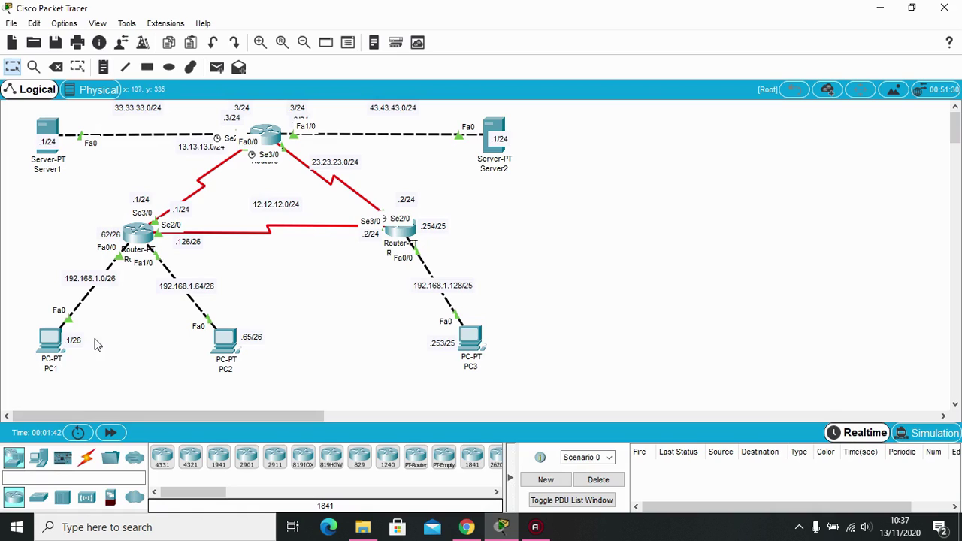
left_click(467, 527)
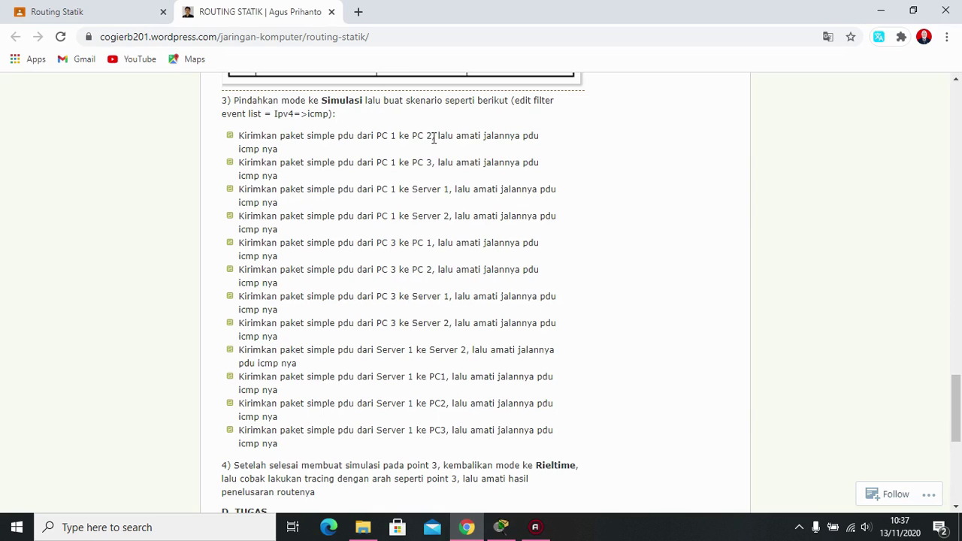
left_click(501, 527)
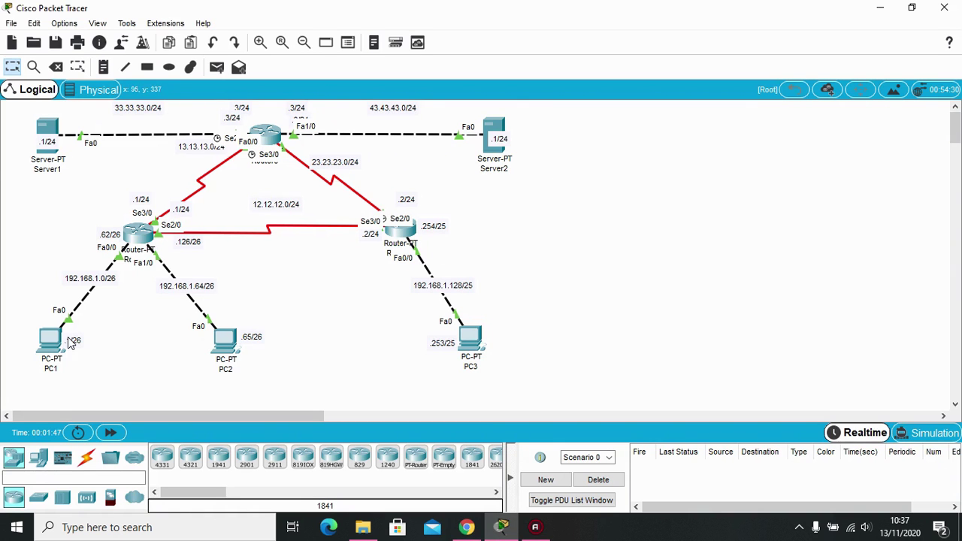
left_click(53, 344)
left_click_drag(549, 76, 790, 60)
left_click(835, 136)
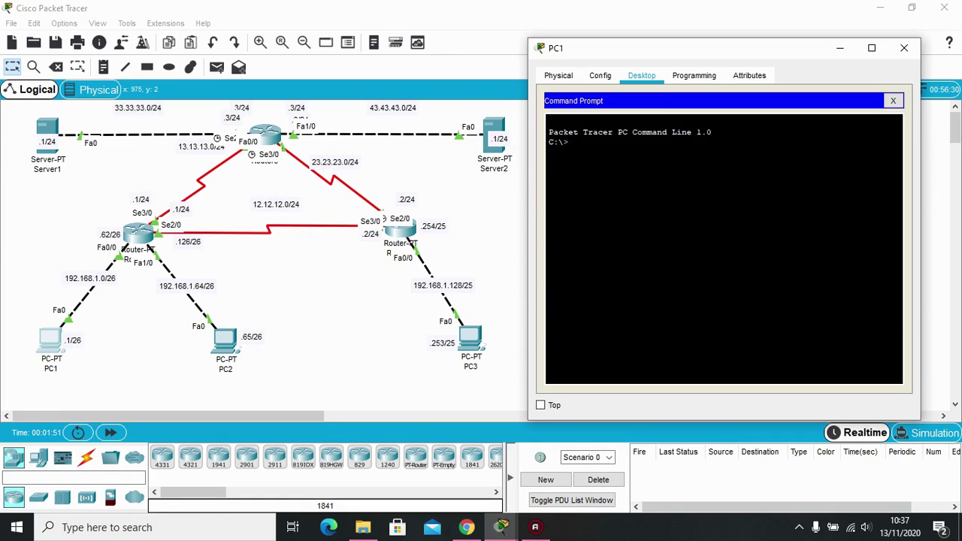
type("tracert 192.168.1.65")
key("Return")
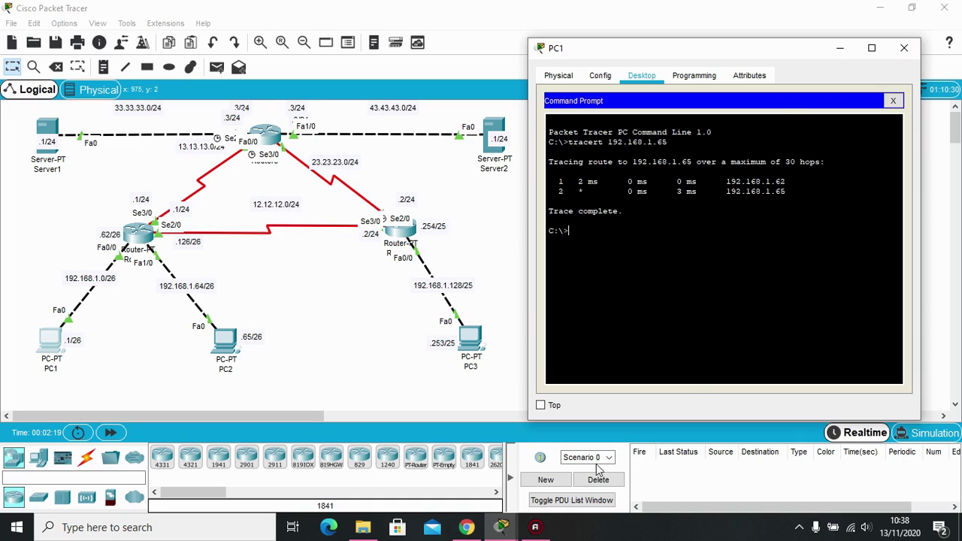
Step: Check the second tracing pair on the lab page in Chrome, and run tracert 192.168.1.253 from PC1's Command Prompt in Cisco Packet Tracer
left_click(469, 529)
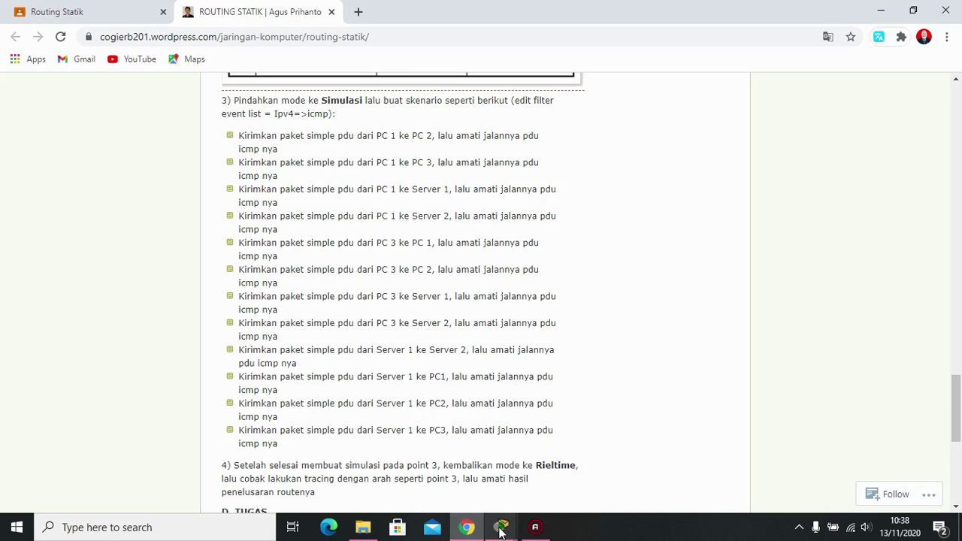
mouse_move(500, 526)
left_click(502, 487)
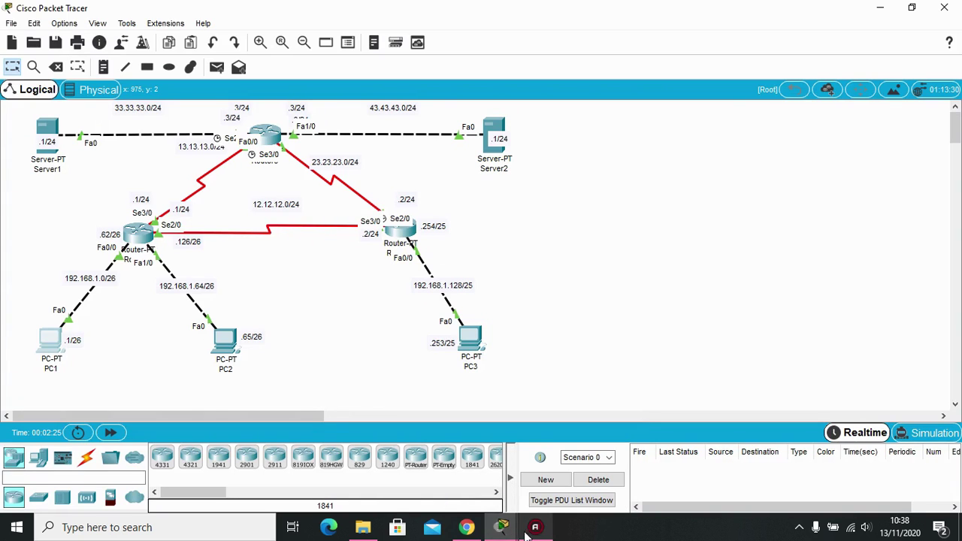
left_click(587, 479)
type("tracert")
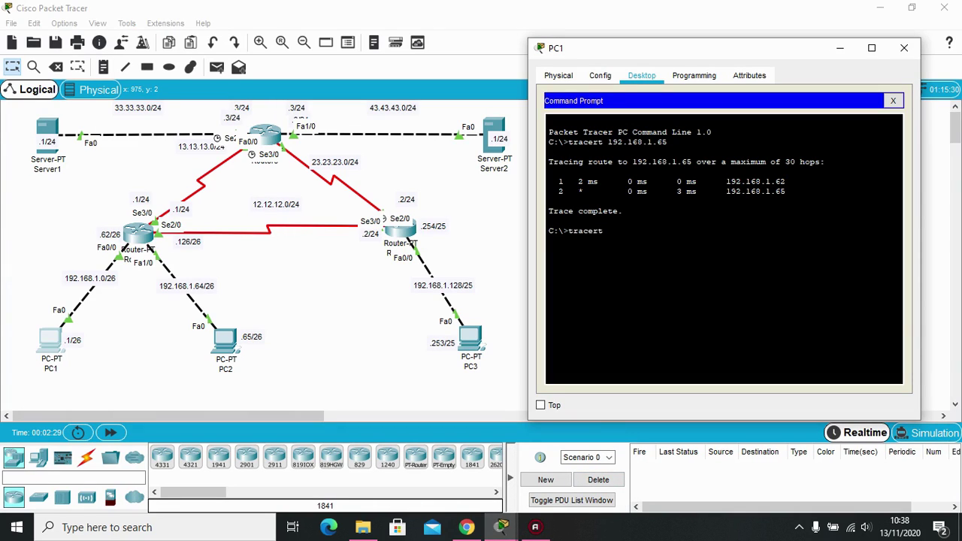
type(" 192.168.1.253")
key("Return")
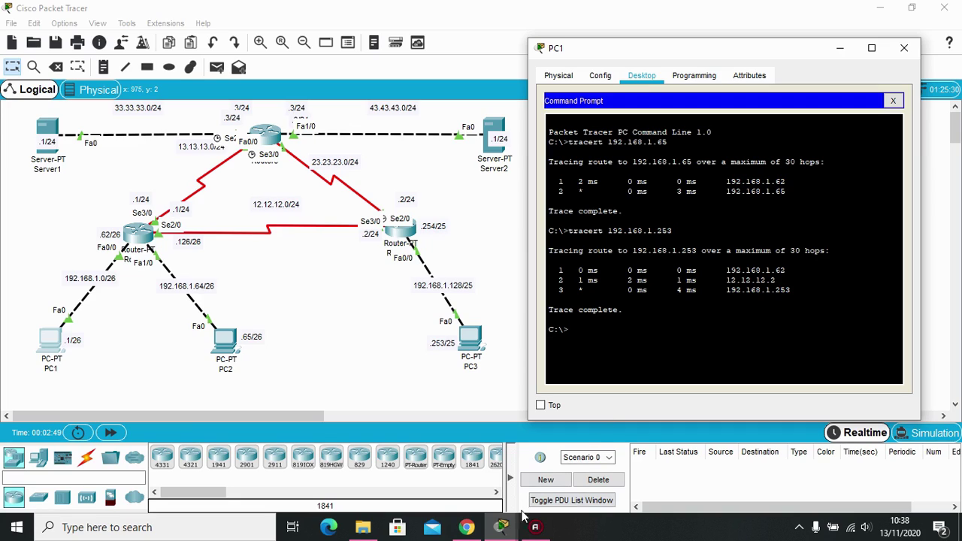
Step: Check the third tracing pair on the lab page in Chrome, and run tracert 33.33.33.1 from PC1's Command Prompt in Cisco Packet Tracer
mouse_move(466, 527)
left_click(467, 527)
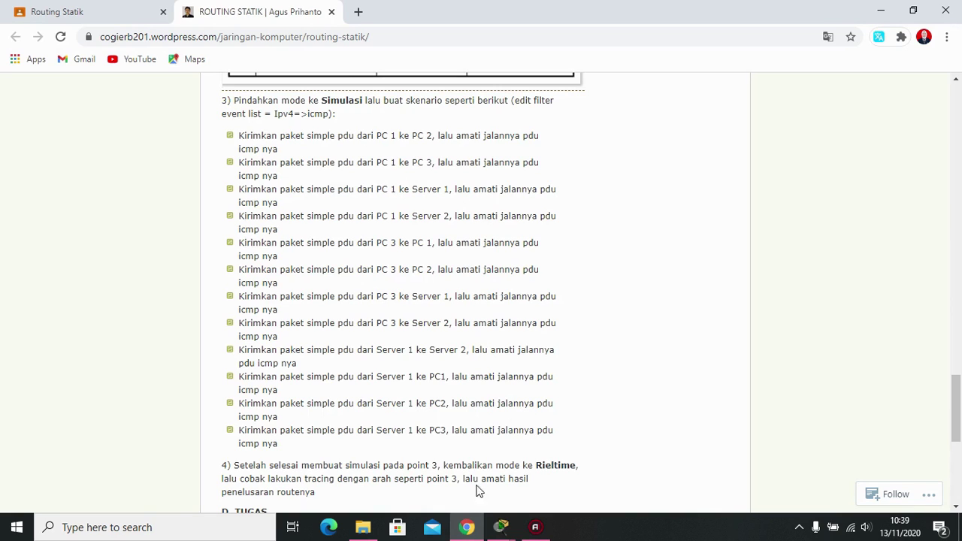
left_click(466, 526)
type("tracert")
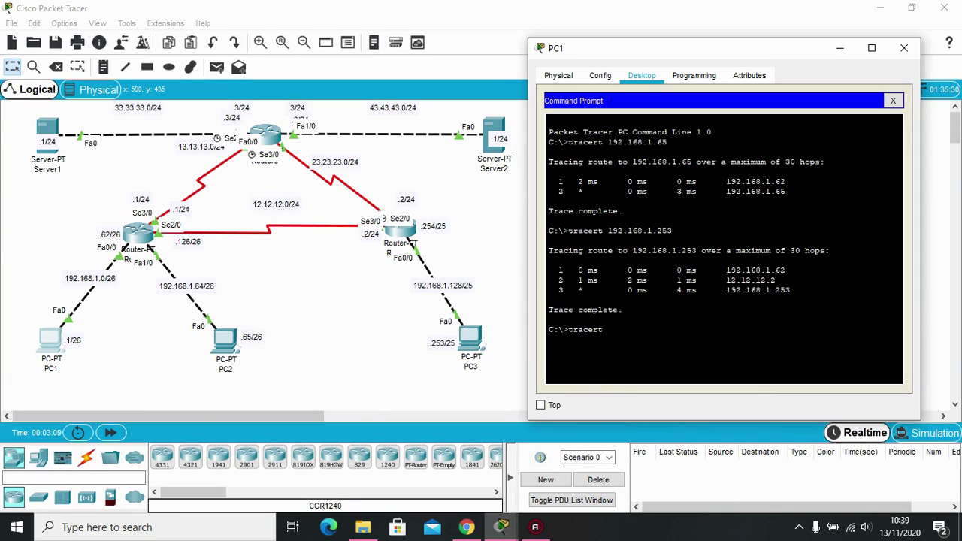
type(" 33.33.33.1")
key("Return")
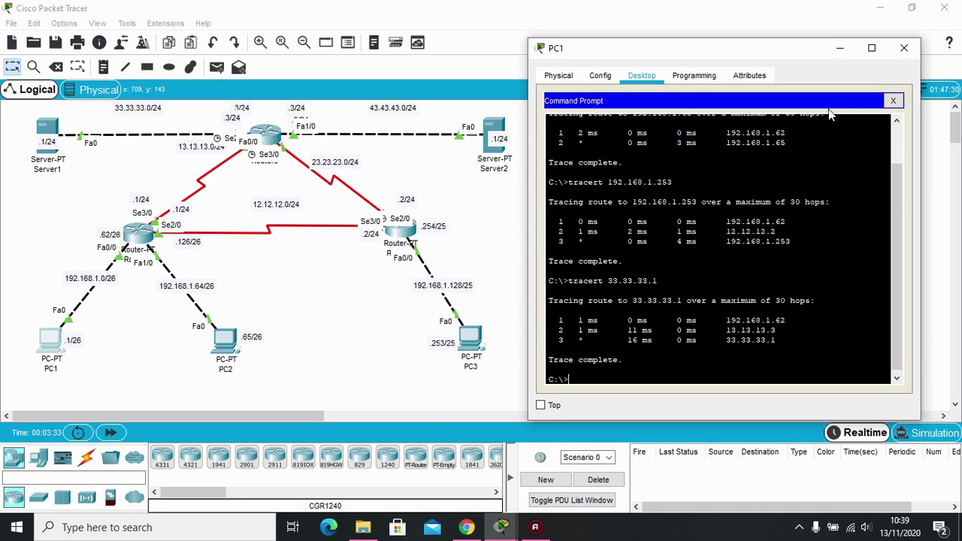
Step: Check the PC 1 to Server 2 pair on the lab page in Chrome, and run tracert 43.43.43.1 from PC1's Command Prompt in Cisco Packet Tracer
left_click(480, 532)
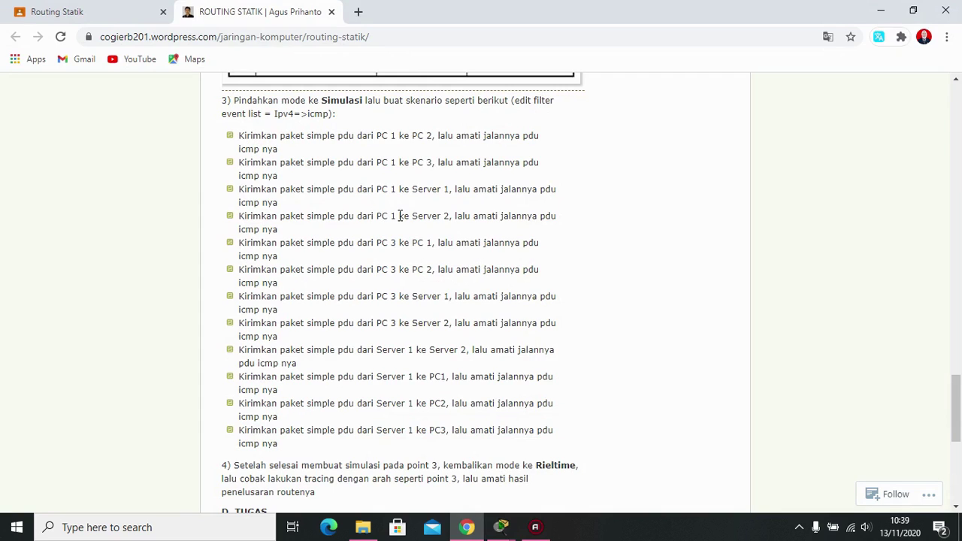
key("alt+Tab")
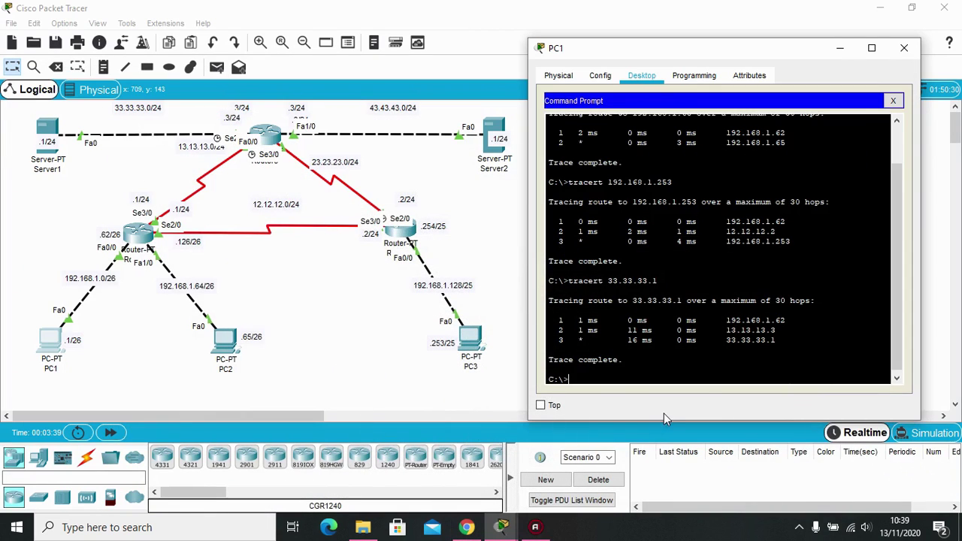
type("tracert 43.43.43.1")
key("Return")
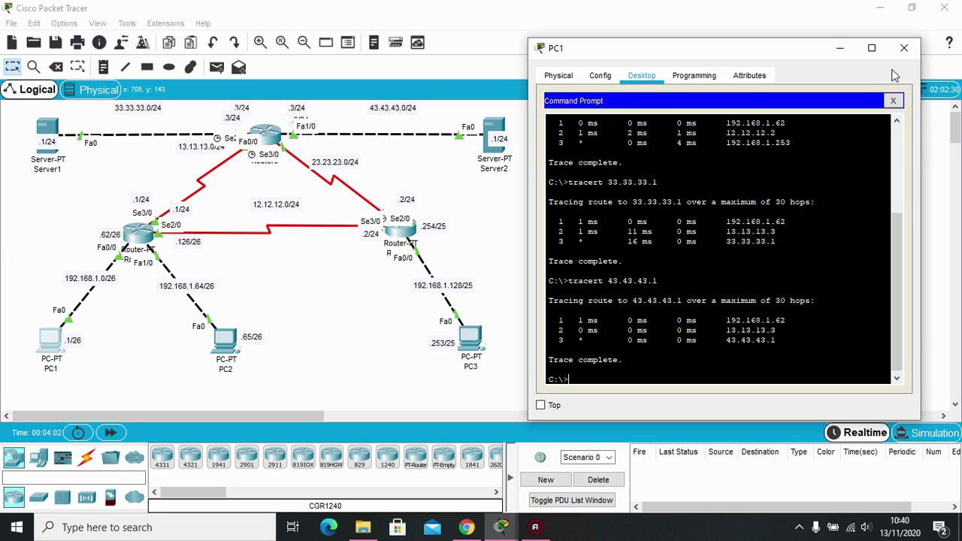
left_click(904, 50)
Step: Check the PC 3 to PC 1 pair on the lab page in Chrome, and run tracert 192.168.1.1 from PC3's Command Prompt in Cisco Packet Tracer
left_click(467, 527)
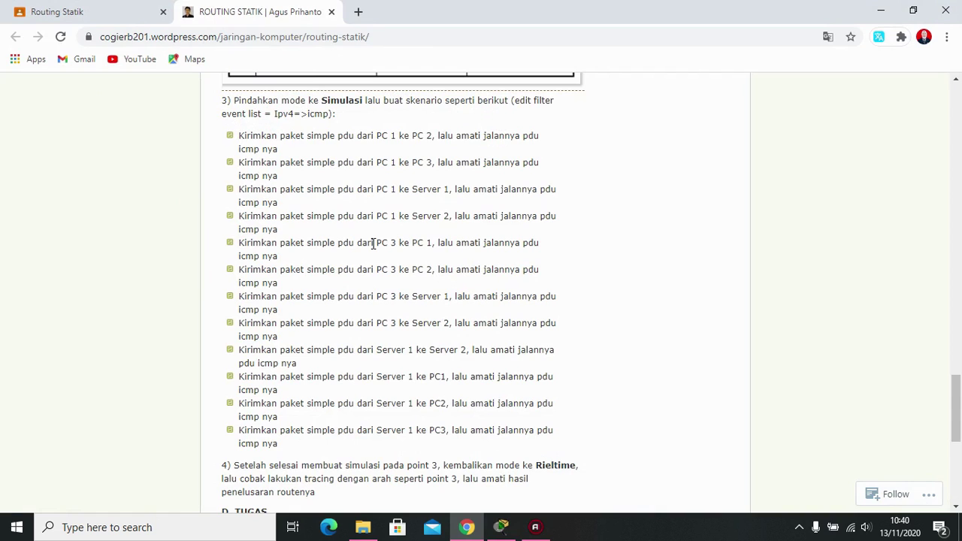
left_click(467, 527)
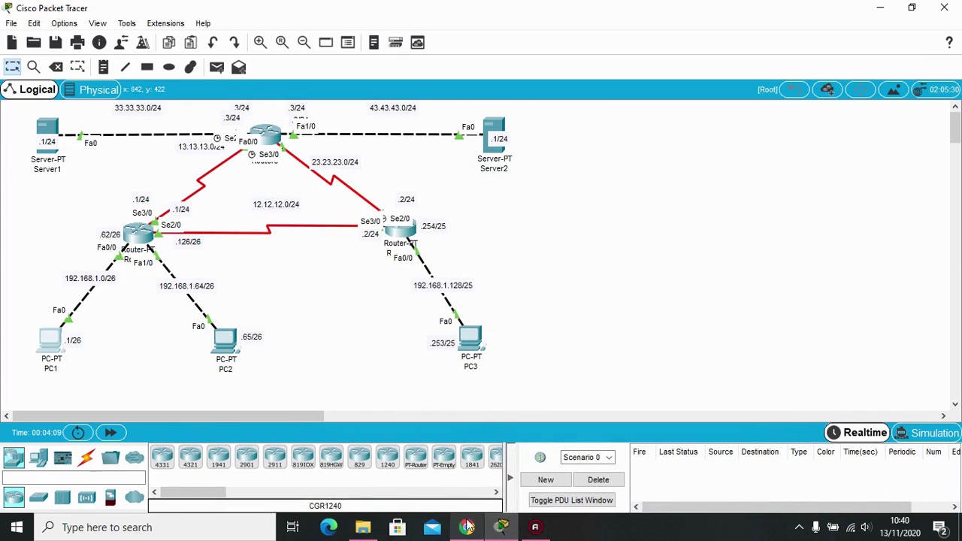
left_click(471, 338)
left_click_drag(462, 67, 718, 57)
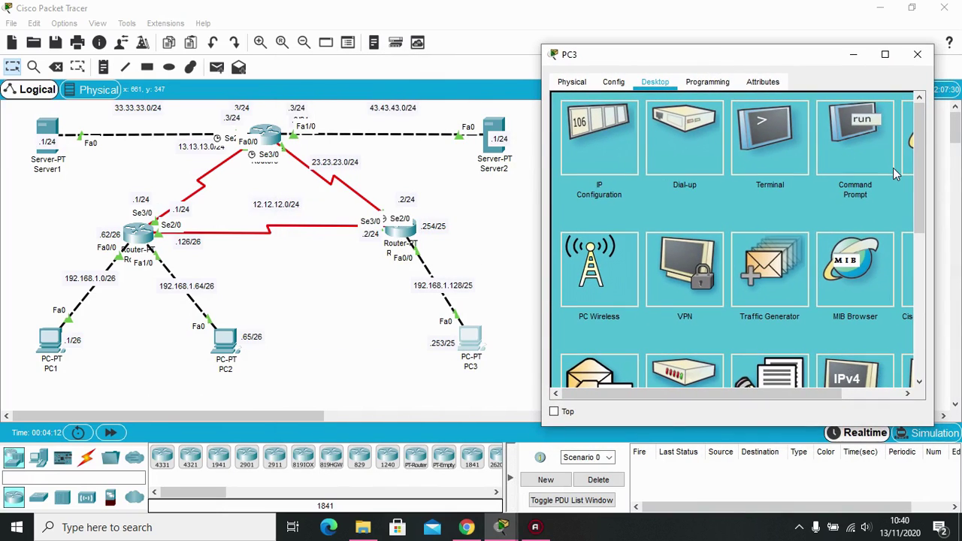
left_click(887, 165)
type("tra")
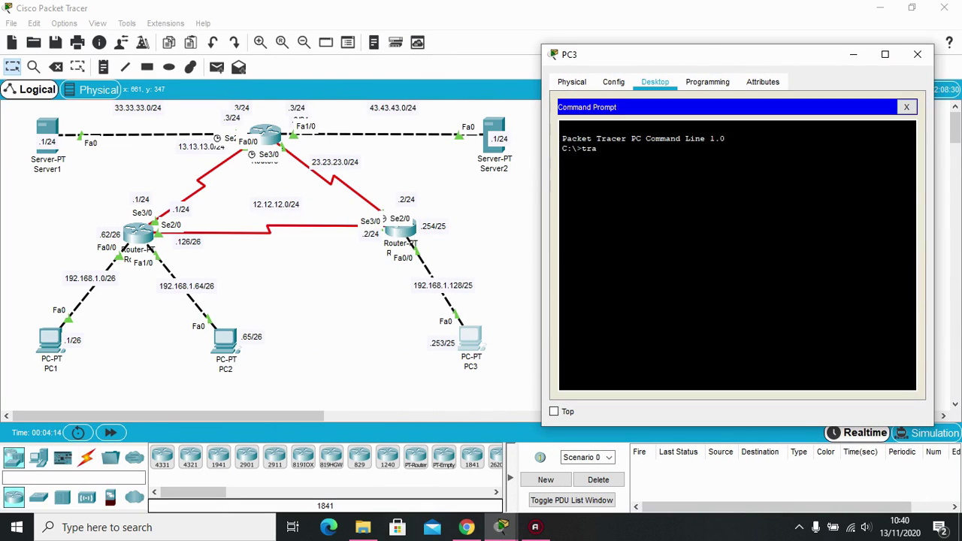
type("cert 192")
type(".168.1.1")
key("Return")
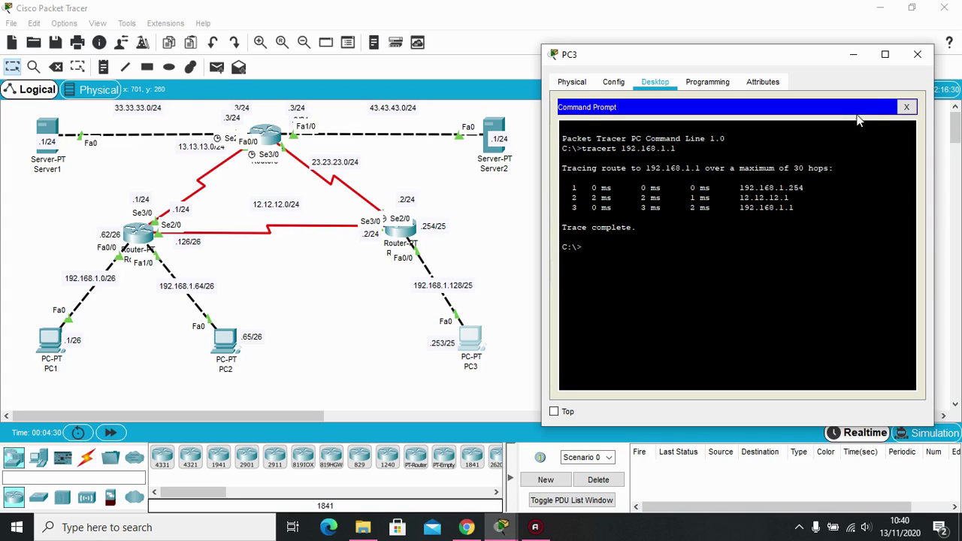
Step: Check the PC 3 to PC 2 pair on the lab page in Chrome, and run tracert 192.168.1.65 from PC3's Command Prompt in Cisco Packet Tracer
left_click(476, 531)
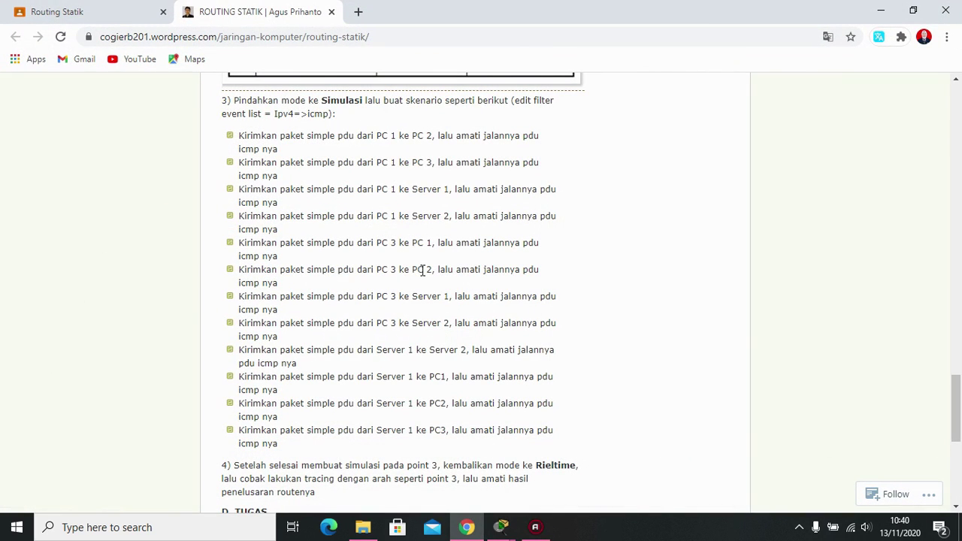
left_click(462, 530)
type("tarcert")
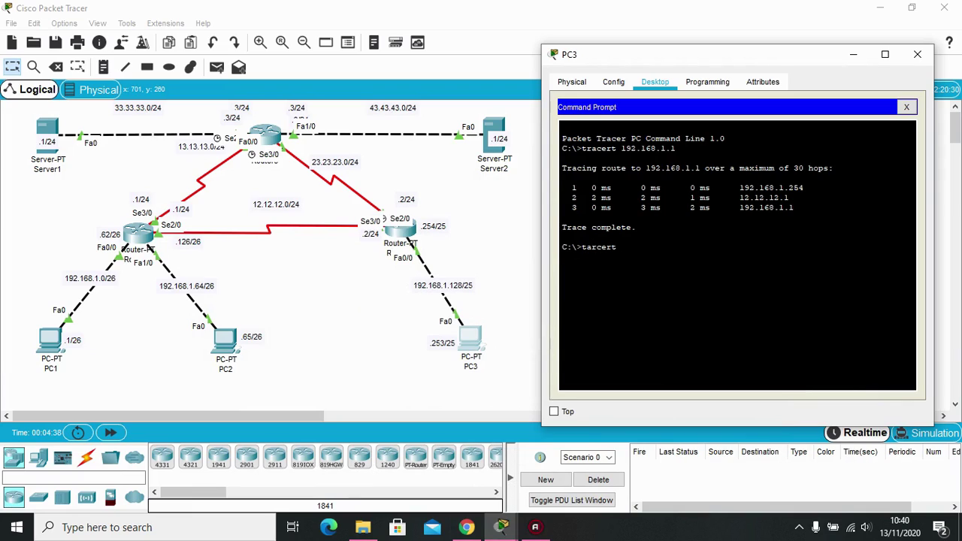
type(" 192.168.1.65")
key("Return")
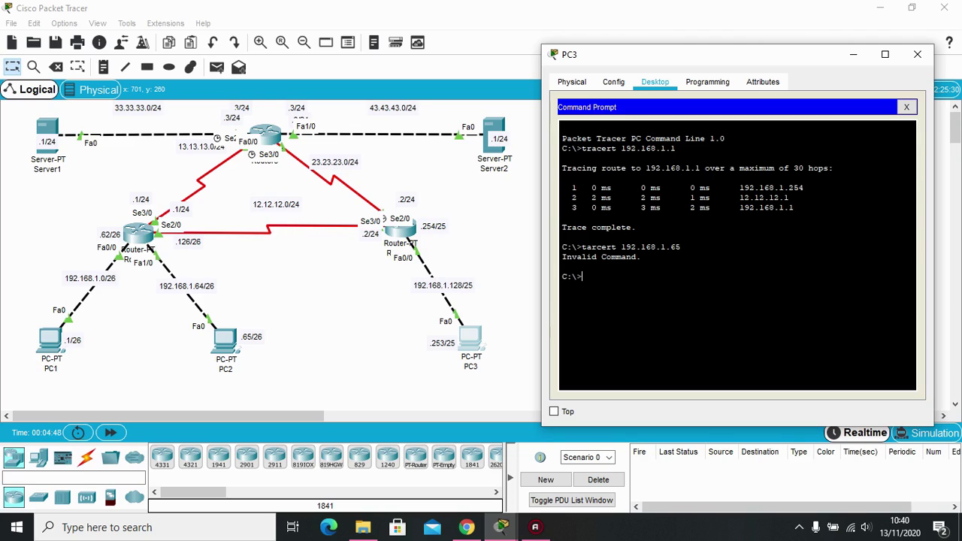
type("tracert 192.168.1.65")
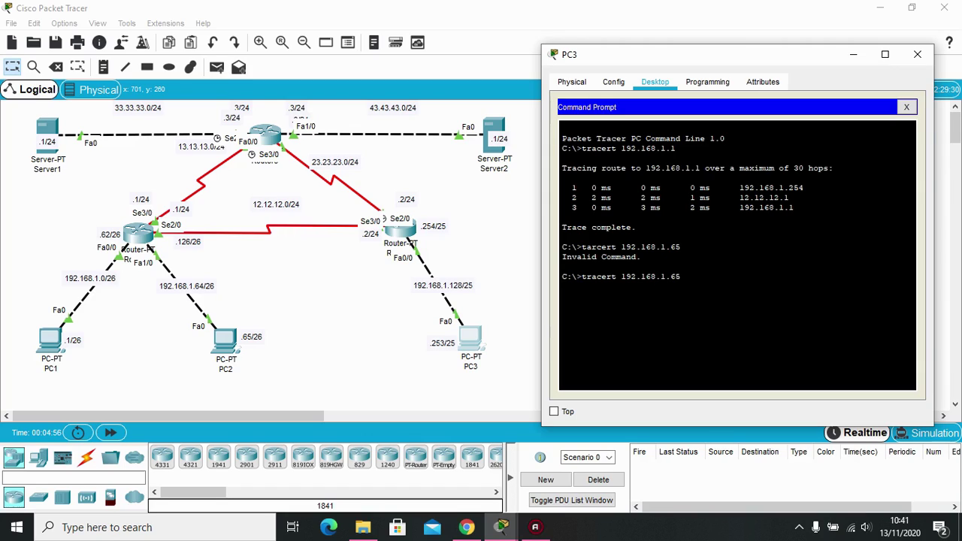
key("Return")
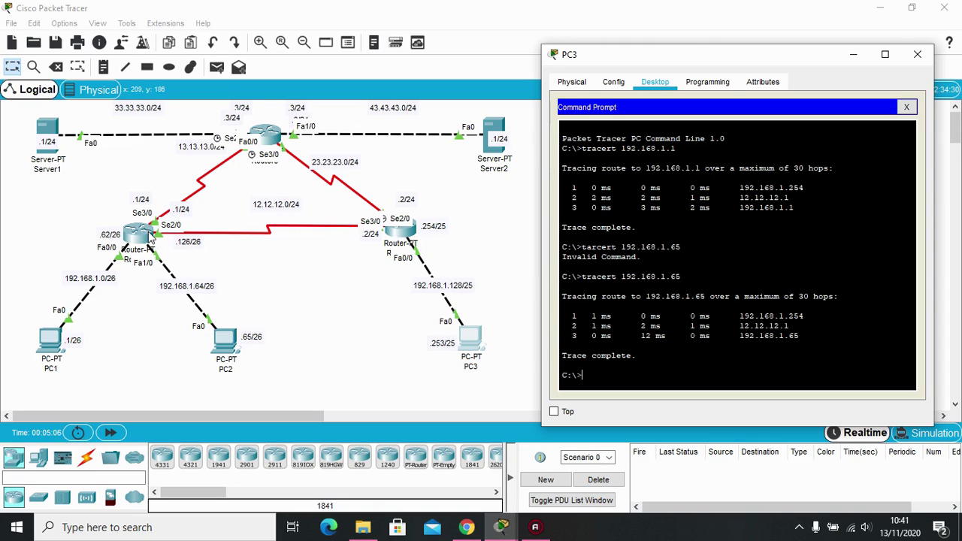
Step: Check the Server 1 to Server 2 pair on the lab page in Chrome, and run tracert 43.43.43.1 from Server1's Command Prompt in Cisco Packet Tracer
left_click(467, 527)
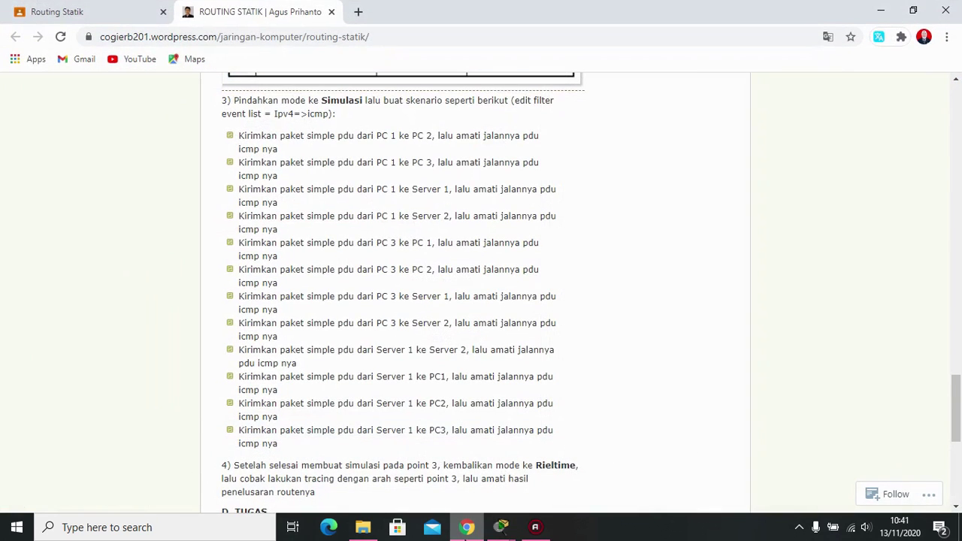
scroll(404, 299, "down", 1)
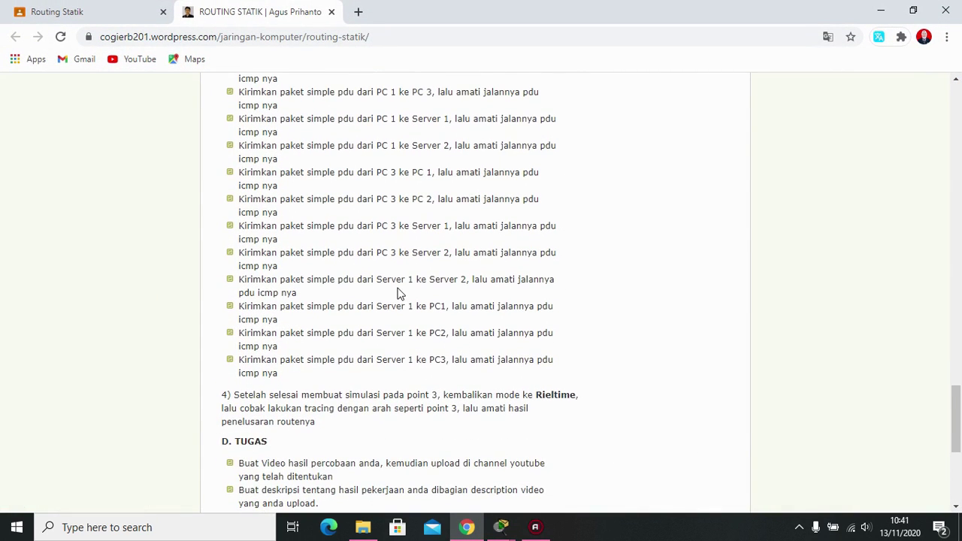
scroll(398, 293, "up", 1)
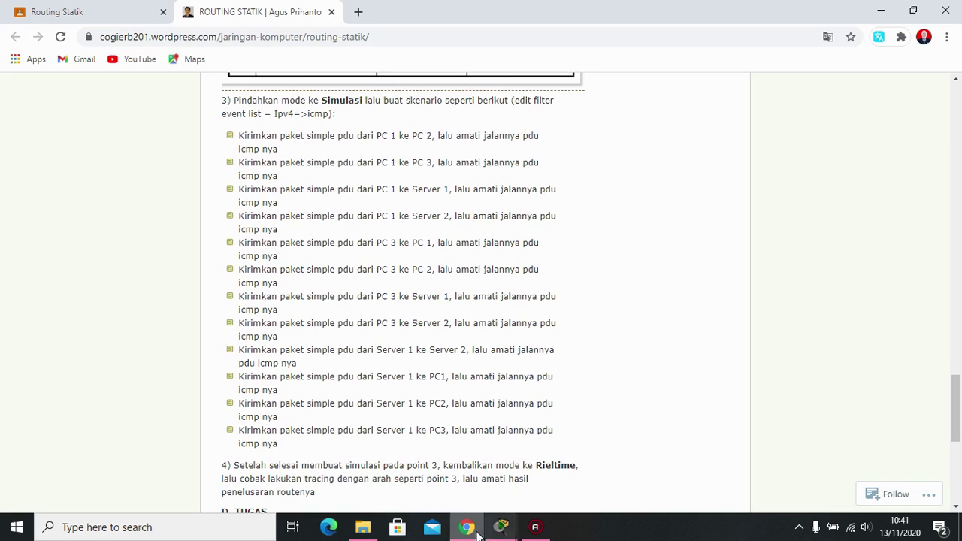
left_click(501, 526)
left_click(945, 52)
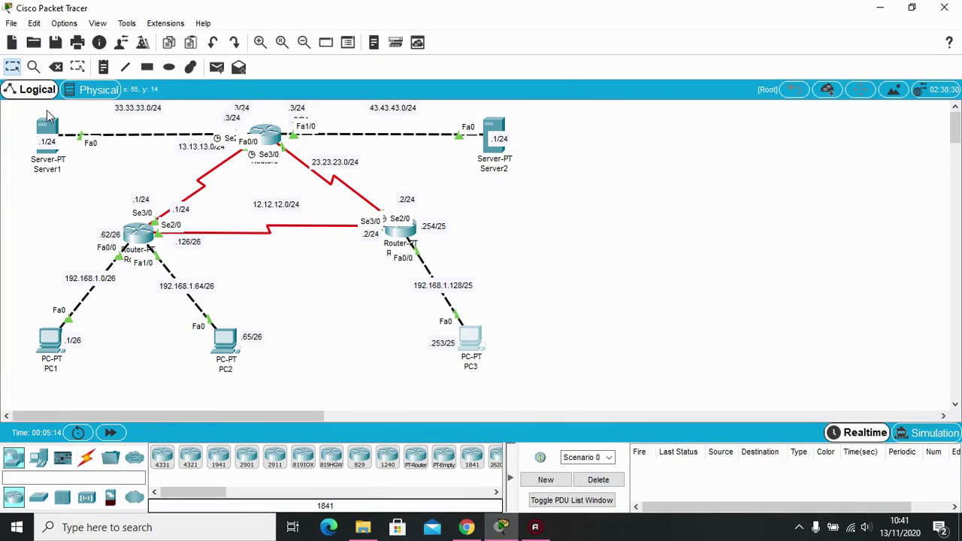
left_click(46, 126)
left_click_drag(462, 69, 686, 69)
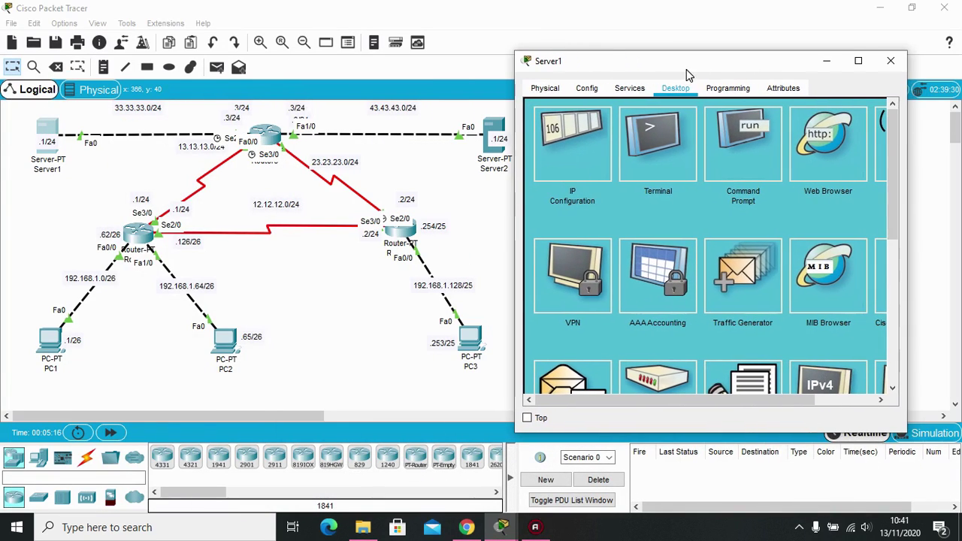
left_click(763, 141)
type("tracert 43.43.43.1")
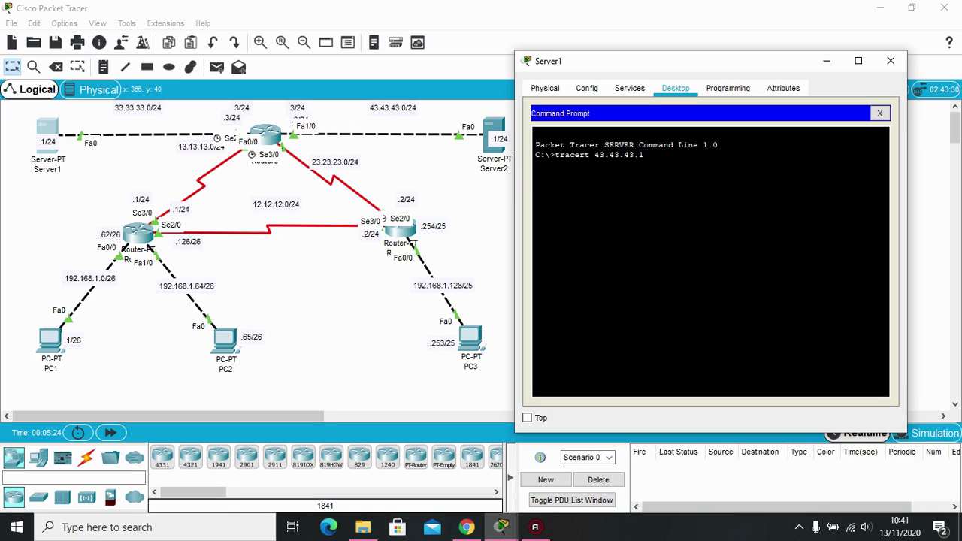
key("Return")
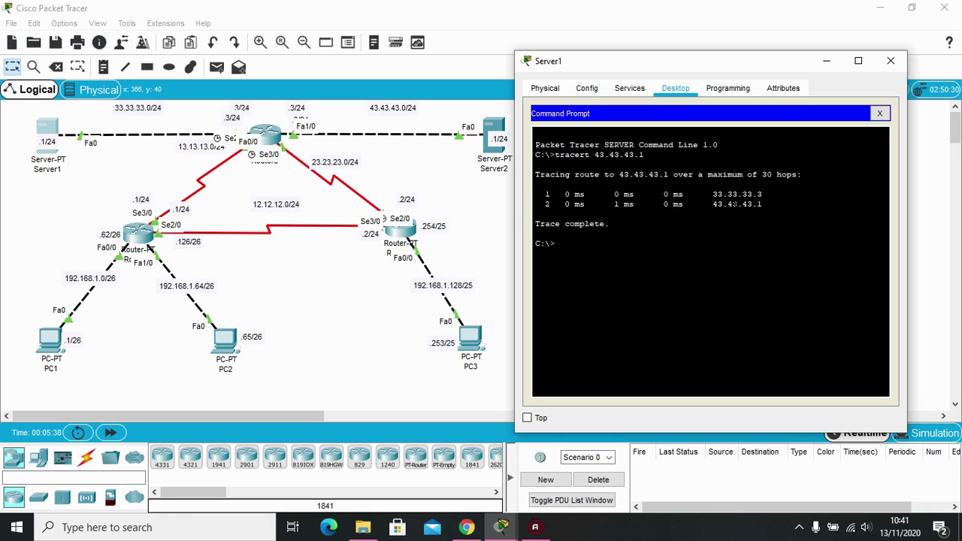
left_click(889, 61)
Step: Check the Server 1 to PC1 pair on the lab page in Chrome, and run tracert 192.168.1.1 from Server1's Command Prompt in Cisco Packet Tracer
left_click(466, 527)
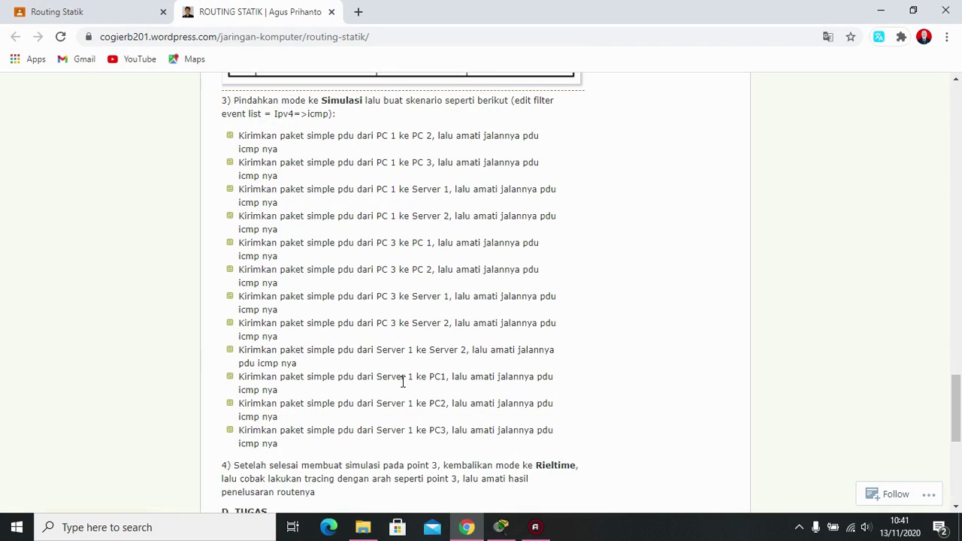
left_click(501, 527)
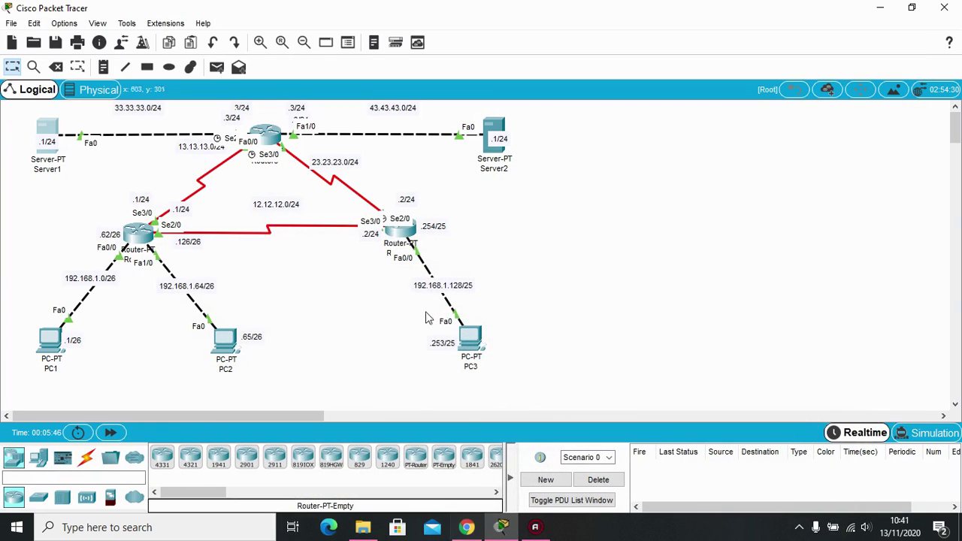
double_click(48, 129)
left_click_drag(508, 63, 754, 64)
left_click(755, 135)
type("tracert")
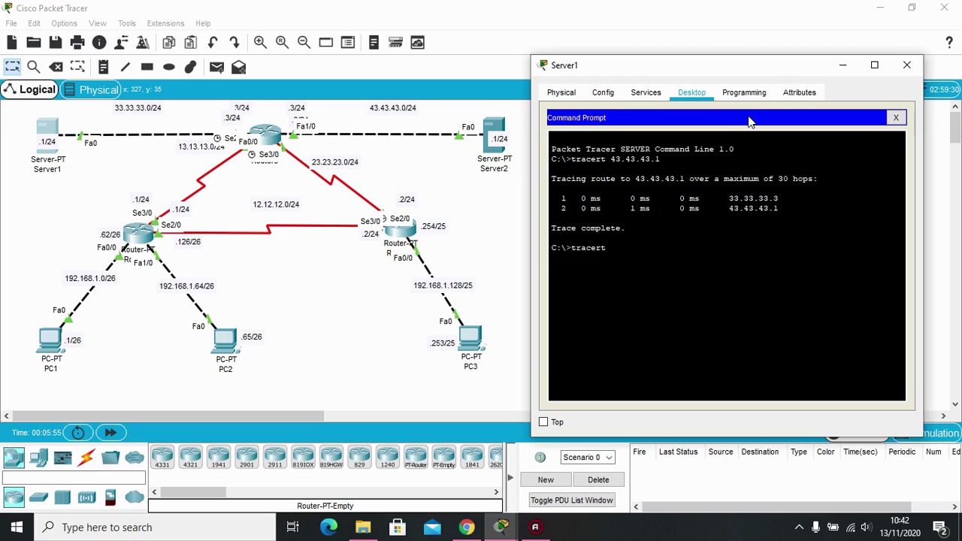
type("192.168.1.1")
key("Return")
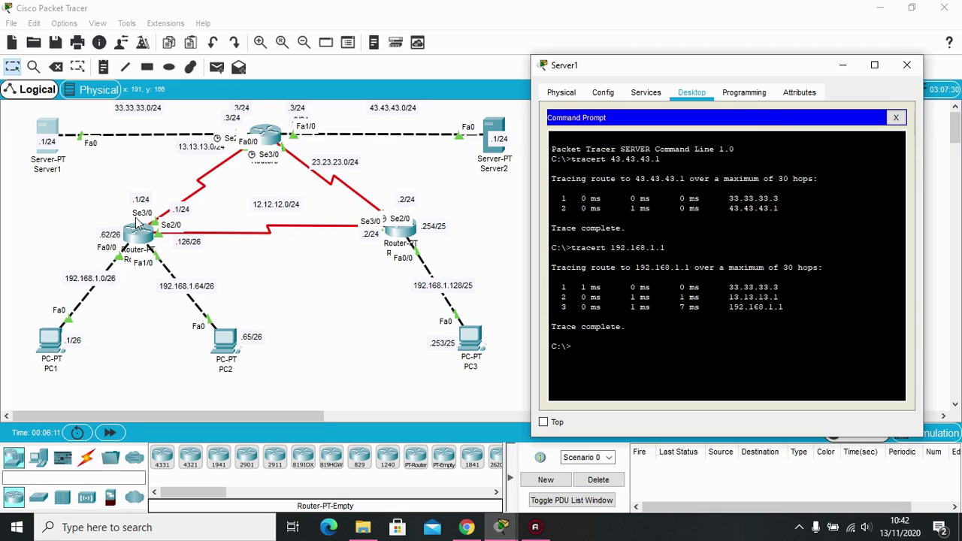
Step: Check the Server 1 to PC2 pair on the lab page in Chrome, and run tracert 192.168.1.65 from Server1's Command Prompt in Cisco Packet Tracer
left_click(467, 530)
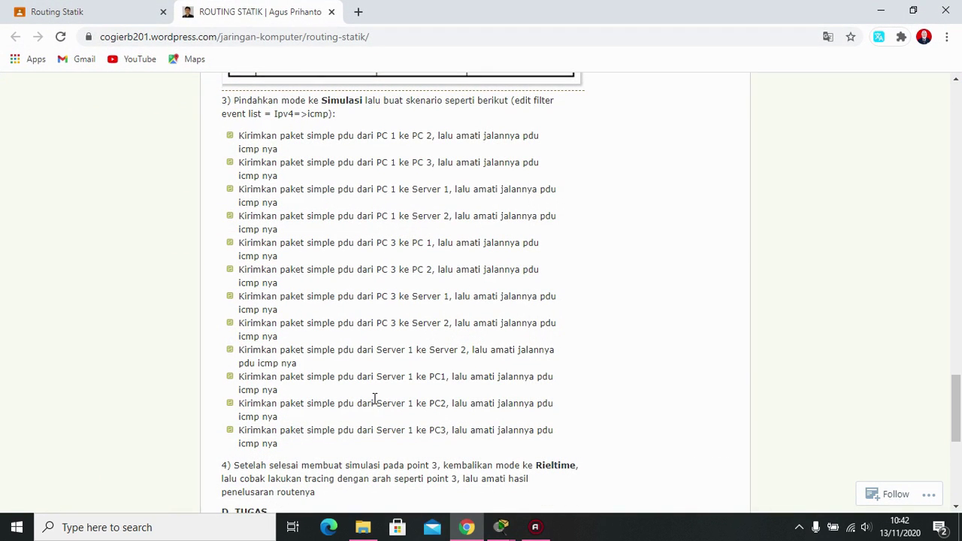
left_click(475, 536)
type("tracert")
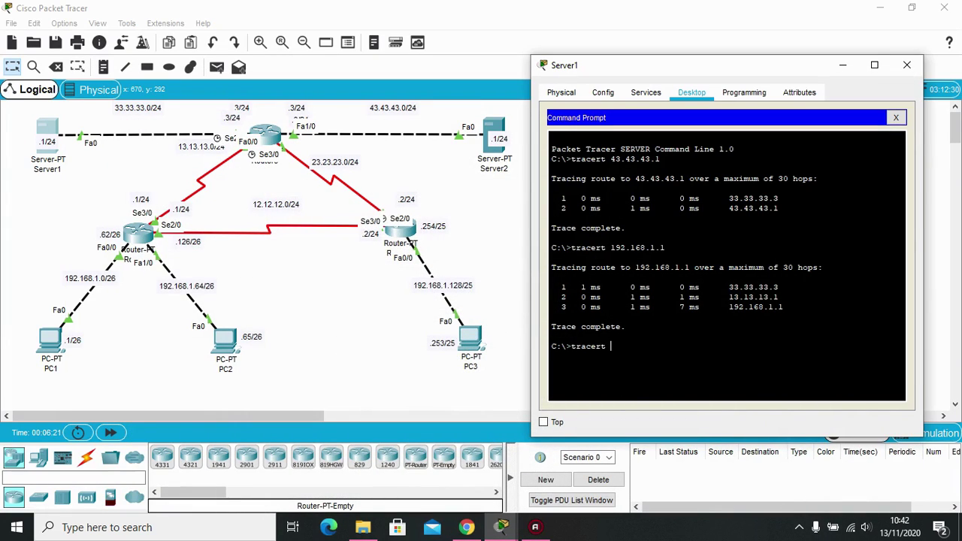
type(" 192.168.1.65")
key("Return")
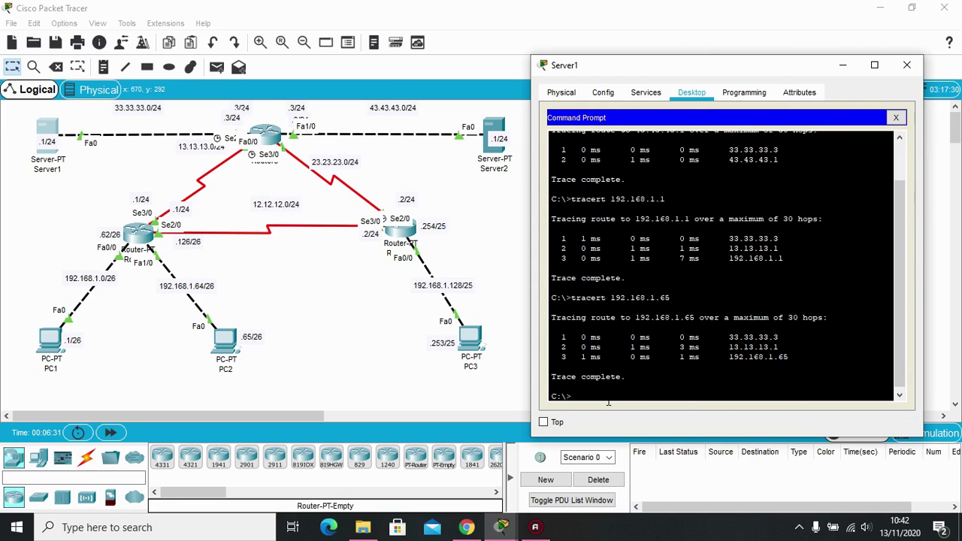
Step: Check the last lab page pair in Chrome, run tracert 192.168.1.253 from Server1's Command Prompt in Cisco Packet Tracer, and close the Server1 window
left_click(464, 527)
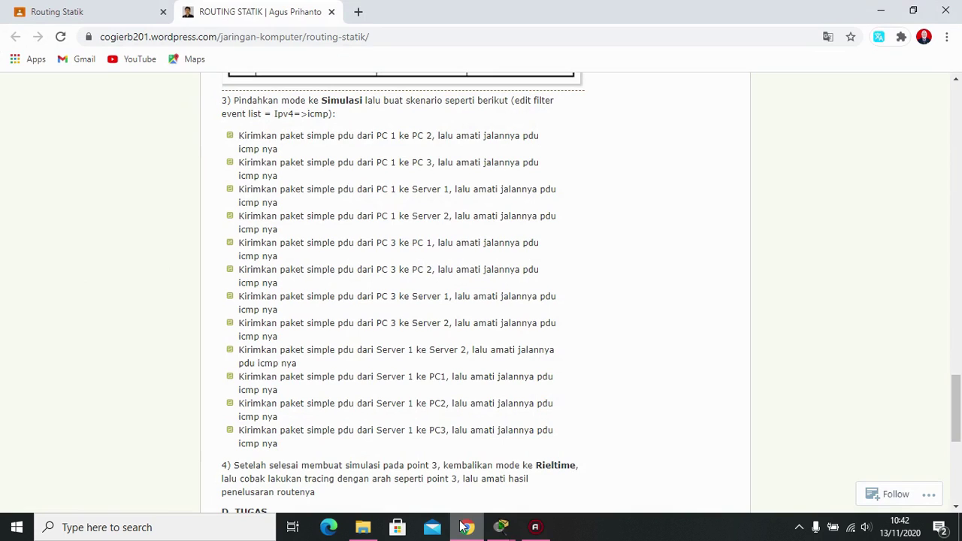
left_click(464, 527)
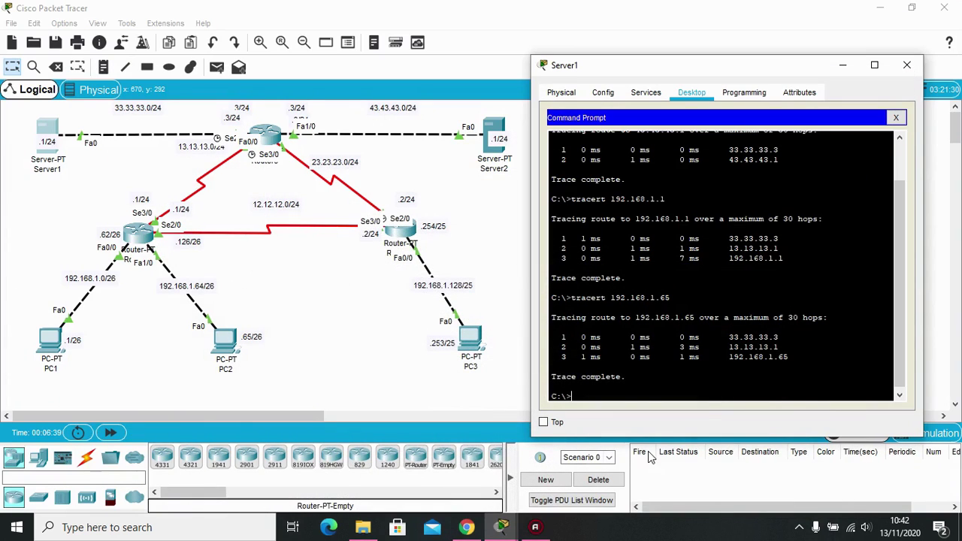
type("tracert 192.168.1.253")
key("Return")
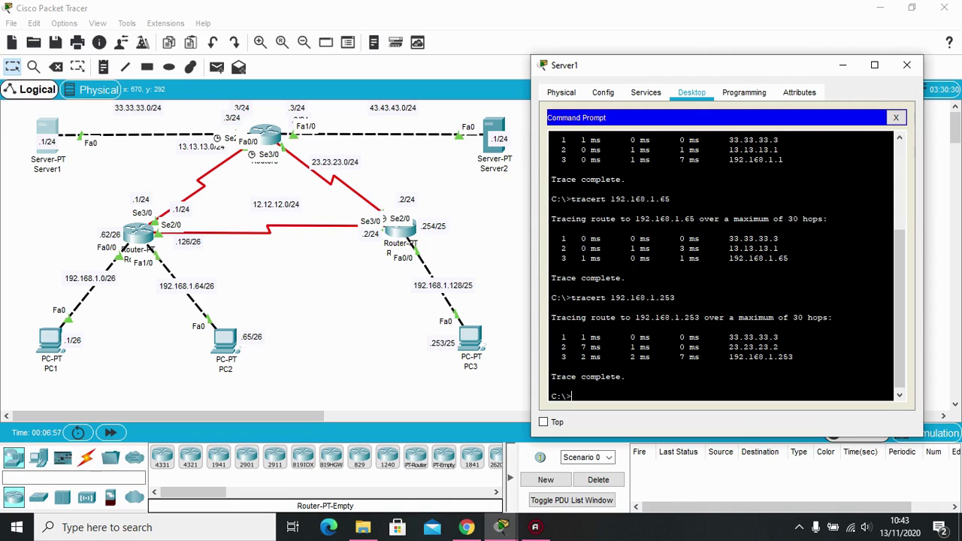
left_click(901, 68)
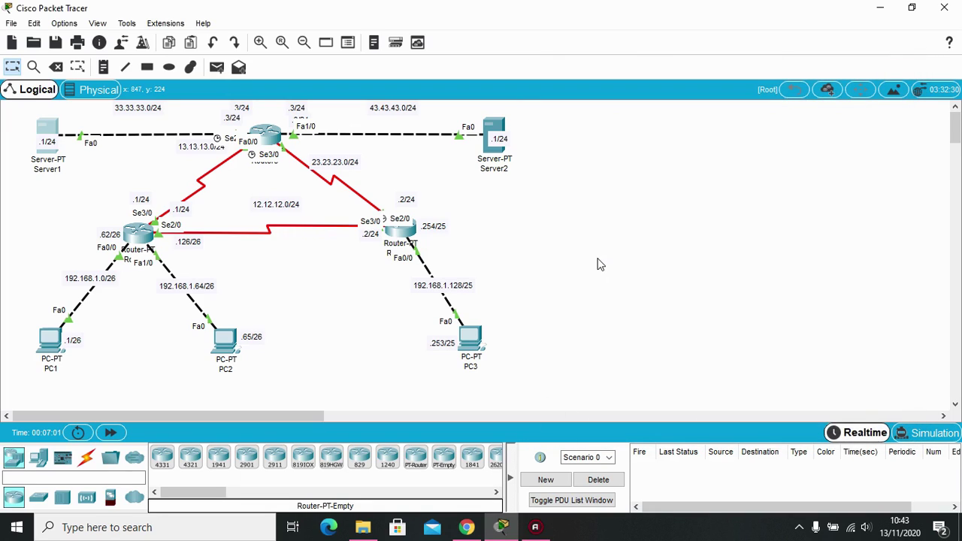